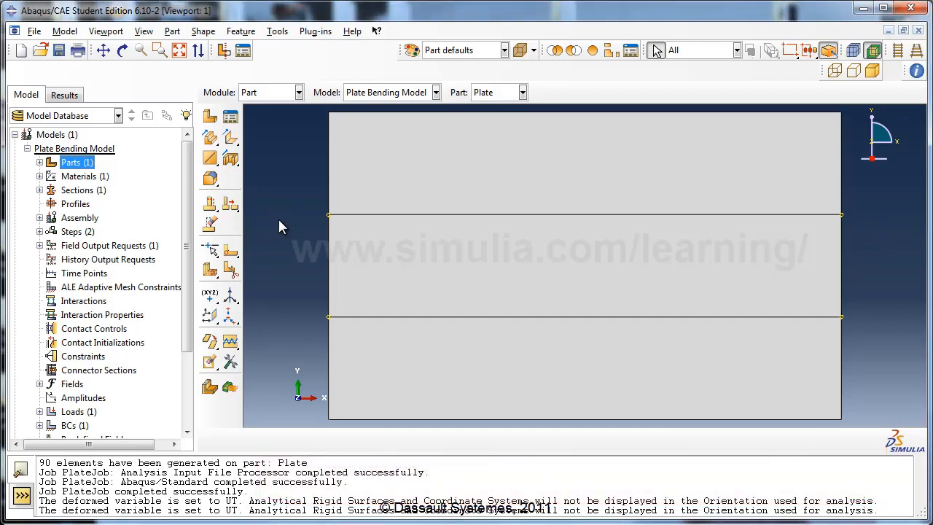
Step: Rename the Plate Bending Model as Plastic Plate Bending Model
{"action": "right_click", "coordinate": [89, 153]}
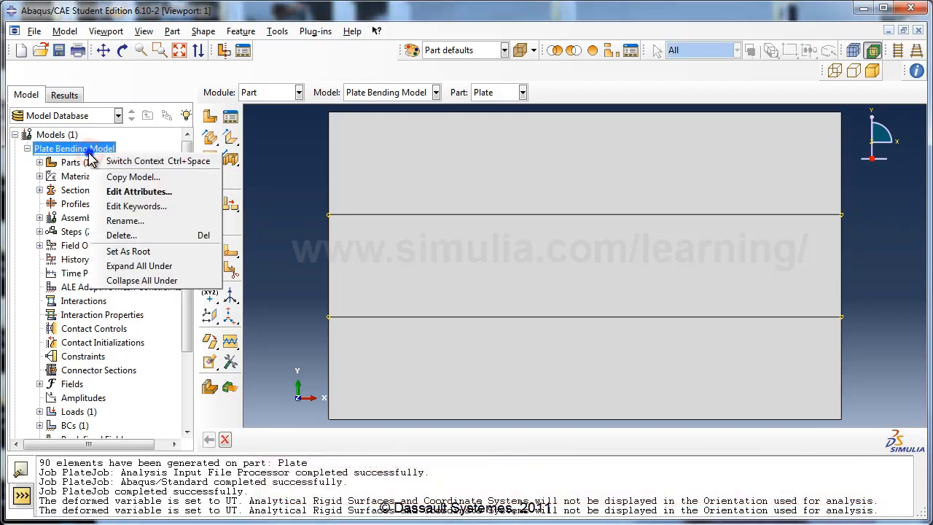
{"action": "left_click", "coordinate": [126, 220]}
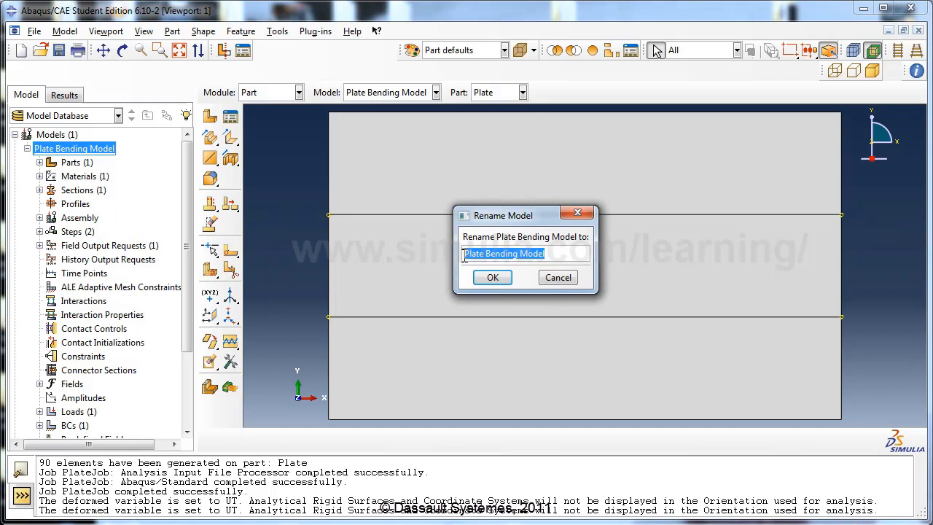
{"action": "left_click", "coordinate": [467, 254]}
{"action": "type", "text": "Plastic"}
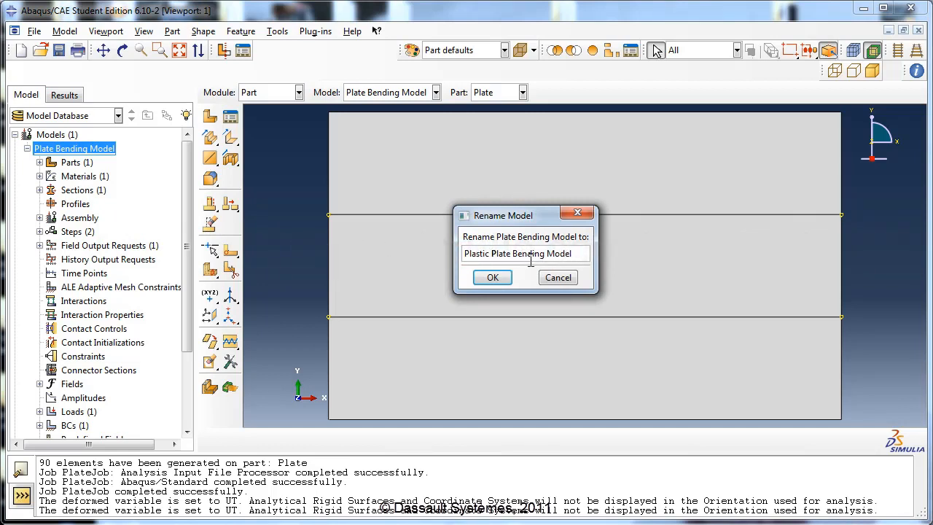
{"action": "left_click", "coordinate": [493, 278]}
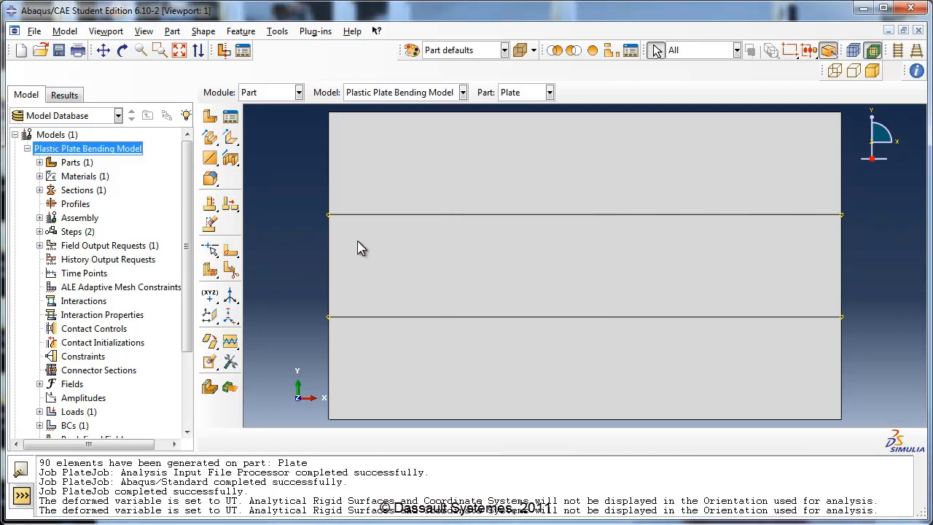
{"action": "left_click", "coordinate": [39, 177]}
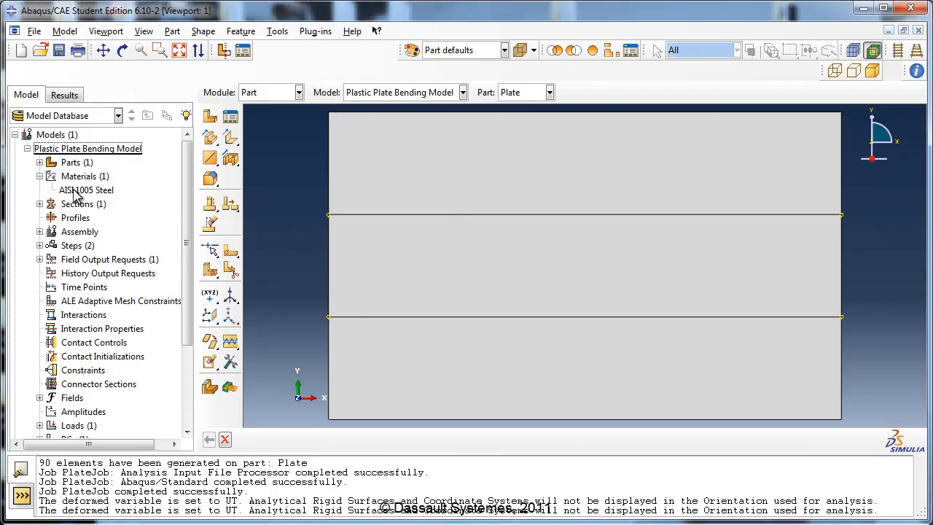
{"action": "left_click", "coordinate": [82, 191]}
{"action": "right_click", "coordinate": [82, 191]}
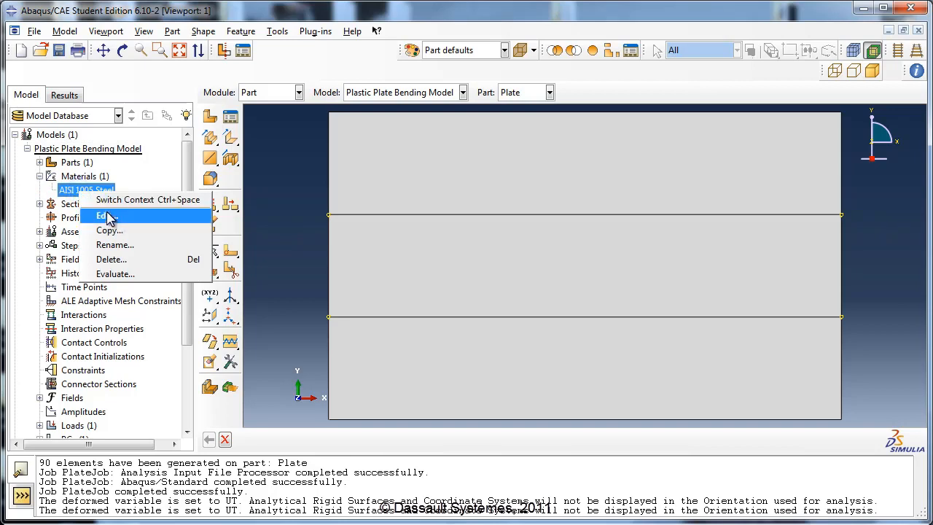
{"action": "left_click", "coordinate": [106, 216]}
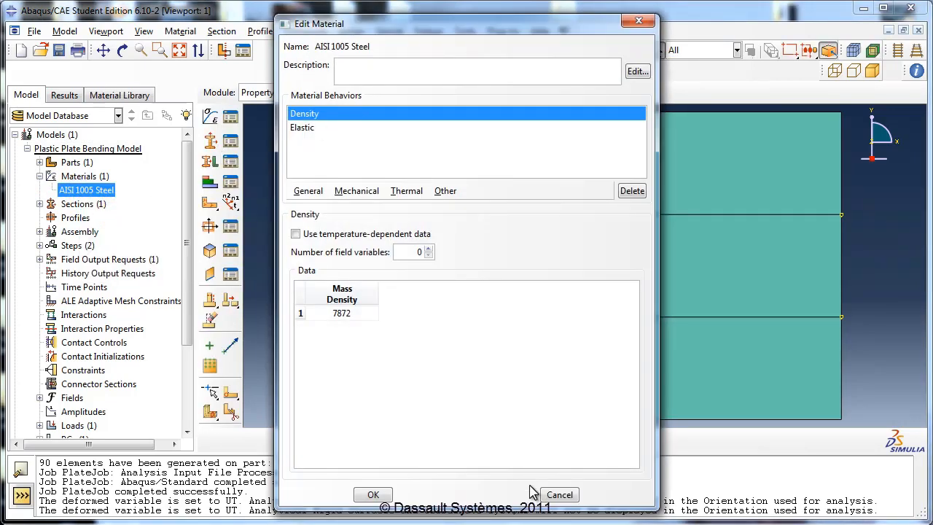
{"action": "left_click", "coordinate": [550, 494]}
Step: Rename the AISI 1005 Steel material as Steel
{"action": "right_click", "coordinate": [108, 193]}
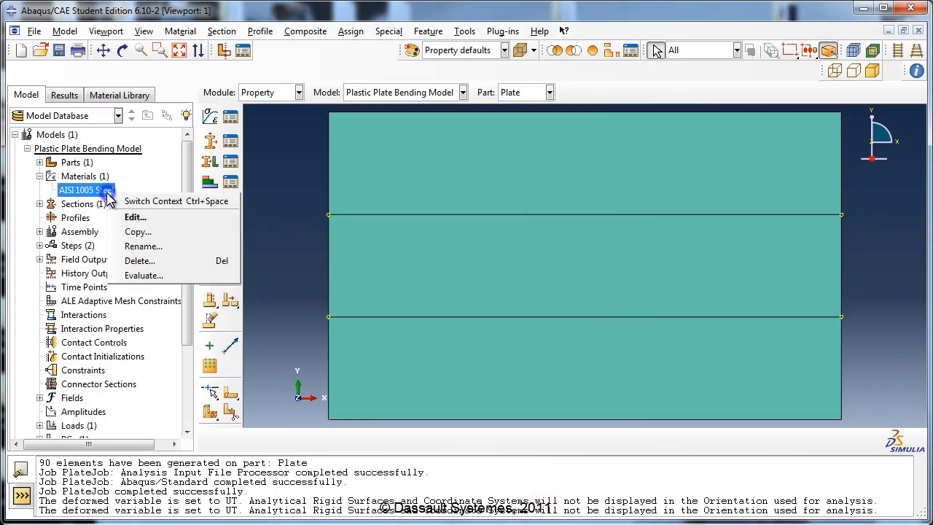
{"action": "left_click", "coordinate": [143, 246]}
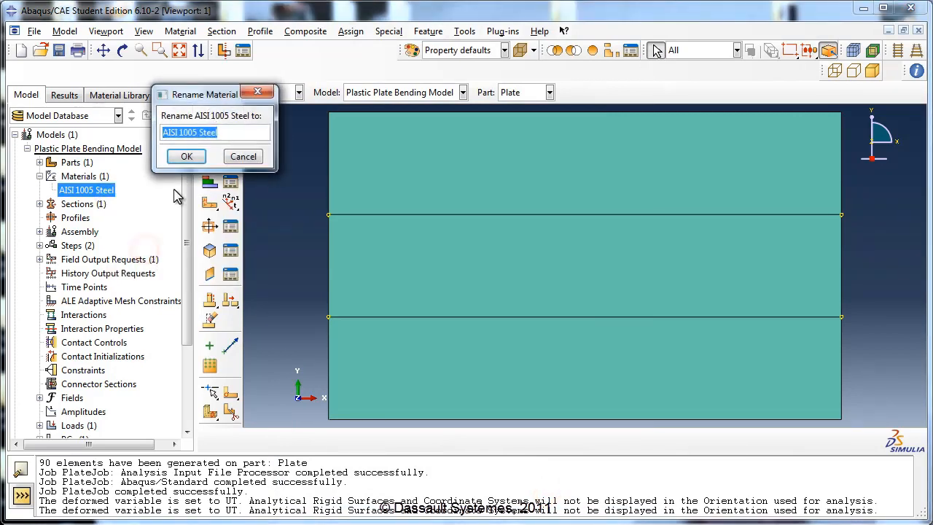
{"action": "left_click_drag", "start_coordinate": [198, 133], "coordinate": [115, 131]}
{"action": "key", "text": "BackSpace"}
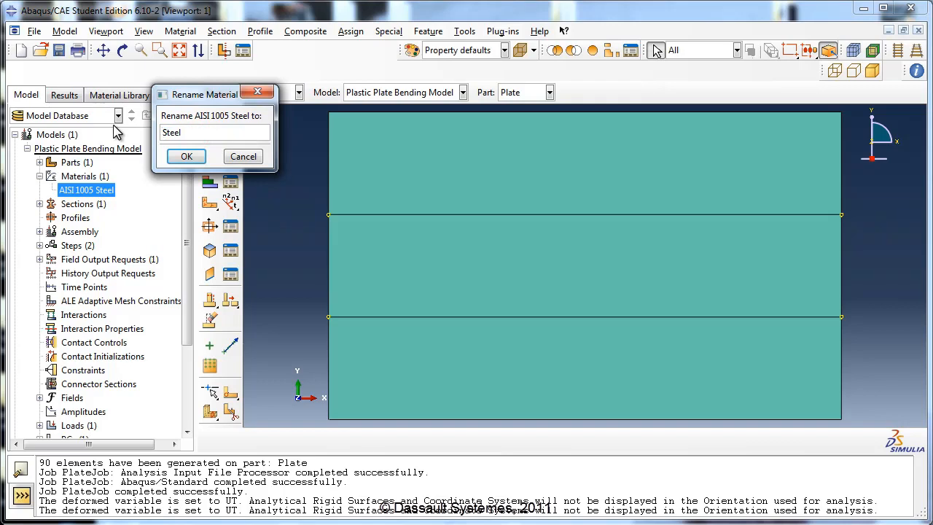
{"action": "left_click", "coordinate": [183, 155]}
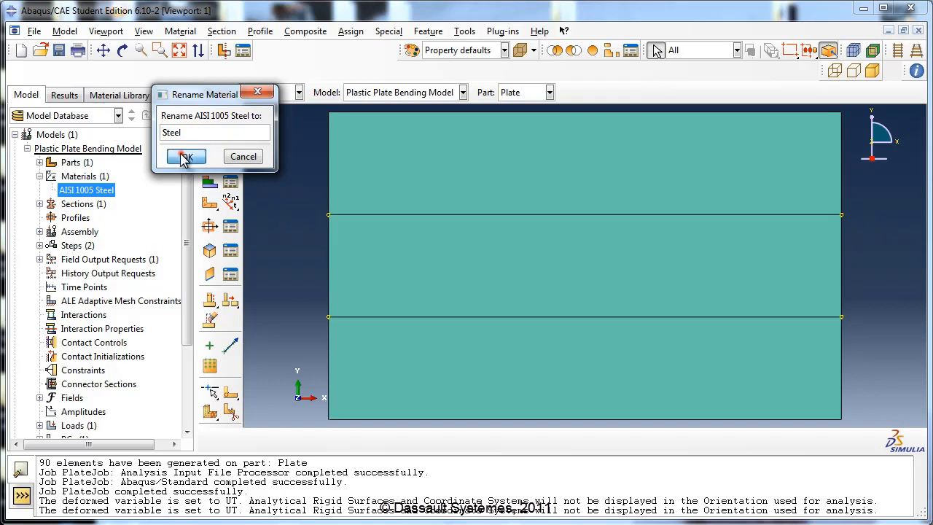
Step: Edit the Steel material's elastic behavior and set Poisson's ratio to 0.3
{"action": "right_click", "coordinate": [67, 190]}
{"action": "left_click", "coordinate": [98, 214]}
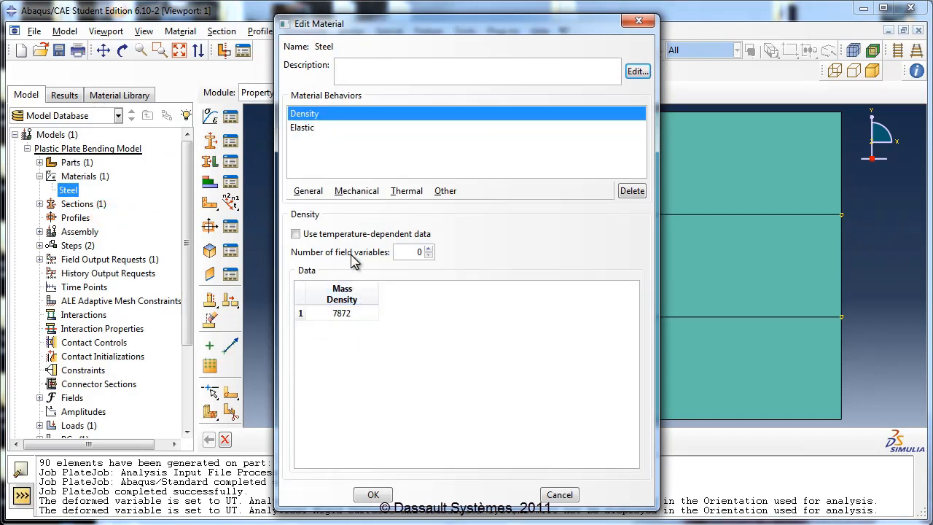
{"action": "left_click", "coordinate": [309, 128]}
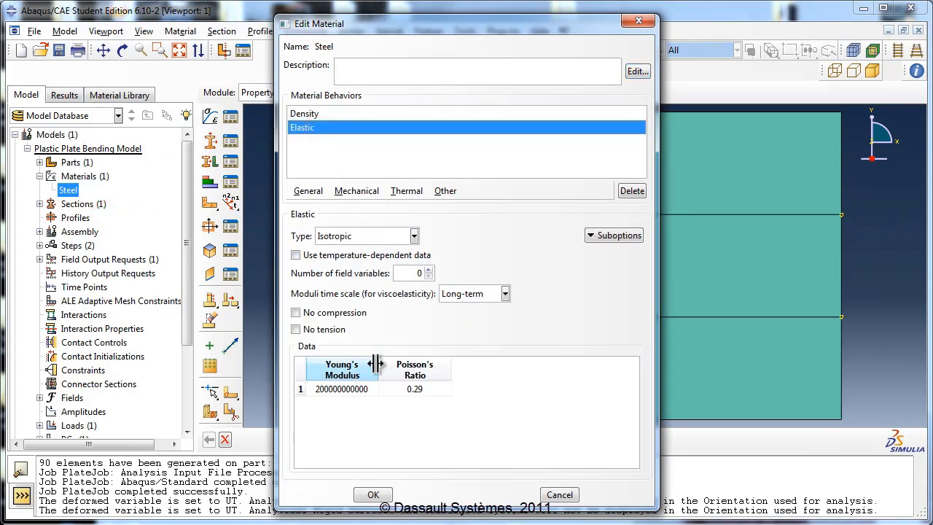
{"action": "double_click", "coordinate": [423, 388]}
{"action": "type", "text": "0"}
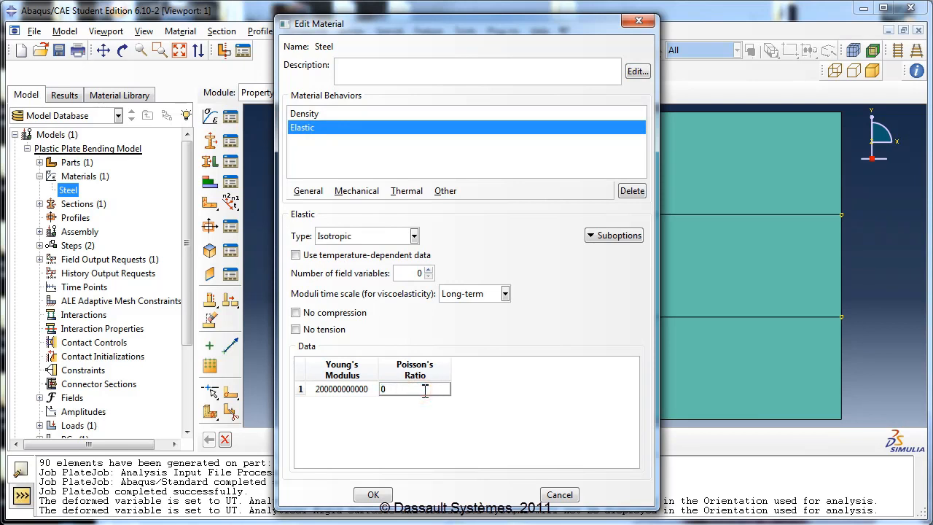
{"action": "type", "text": ".3"}
{"action": "key", "text": "Return"}
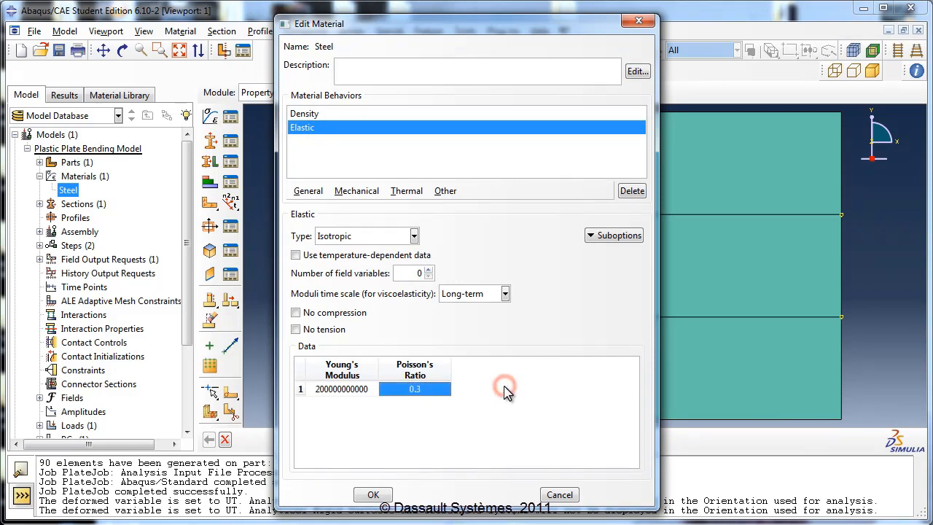
Step: Add a Plastic mechanical behavior to the Steel material
{"action": "left_click", "coordinate": [356, 192]}
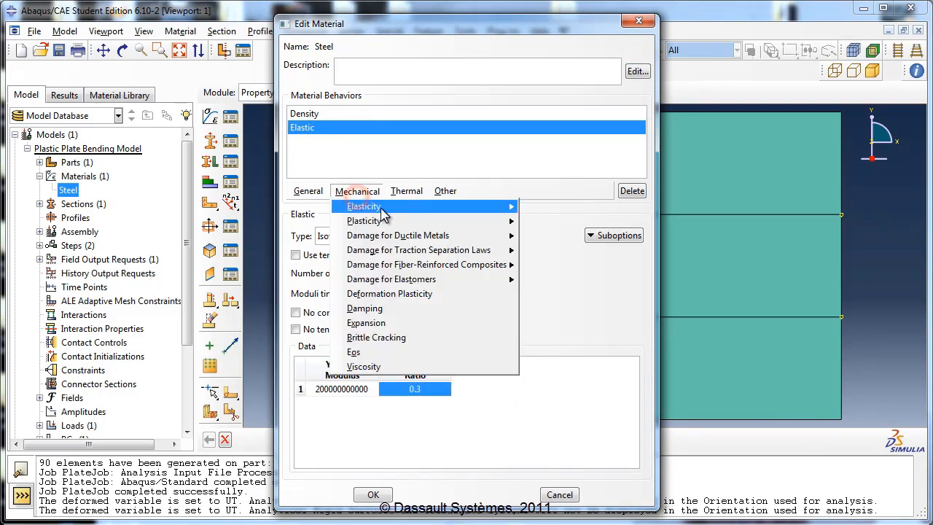
{"action": "mouse_move", "coordinate": [495, 227]}
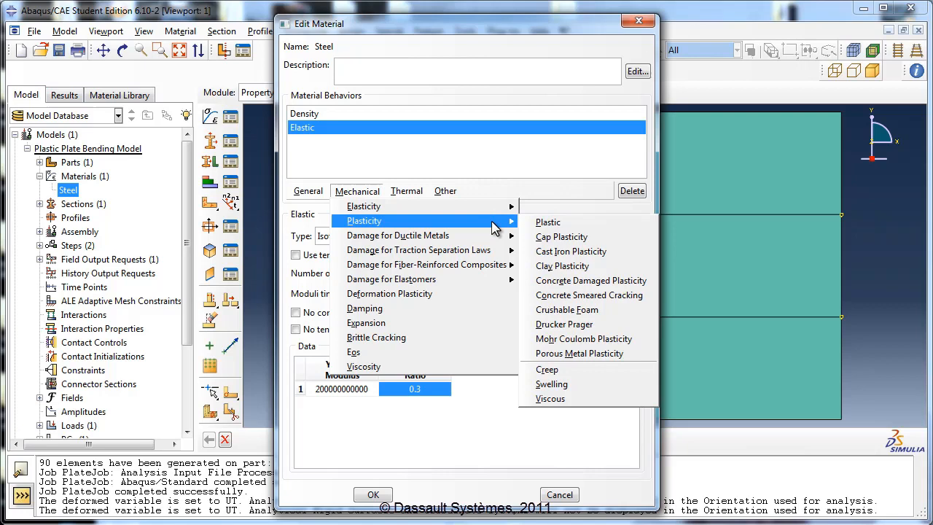
{"action": "left_click", "coordinate": [545, 223]}
Step: Enter the first two plasticity rows as yield stress 2.8E8 at plastic strain 0 and 3.25E8 at 0.025
{"action": "left_click", "coordinate": [358, 355]}
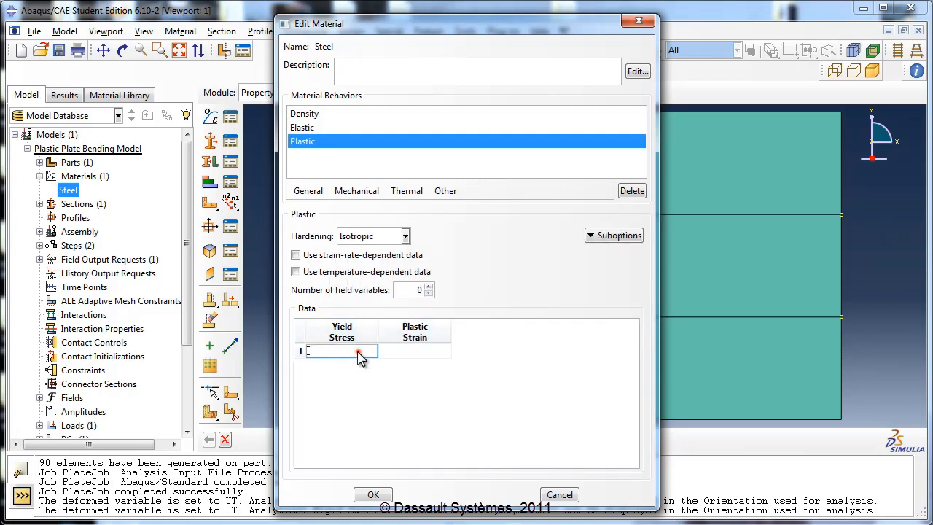
{"action": "left_click", "coordinate": [361, 352]}
{"action": "type", "text": "2.8E8"}
{"action": "key", "text": "Tab"}
{"action": "key", "text": "Tab"}
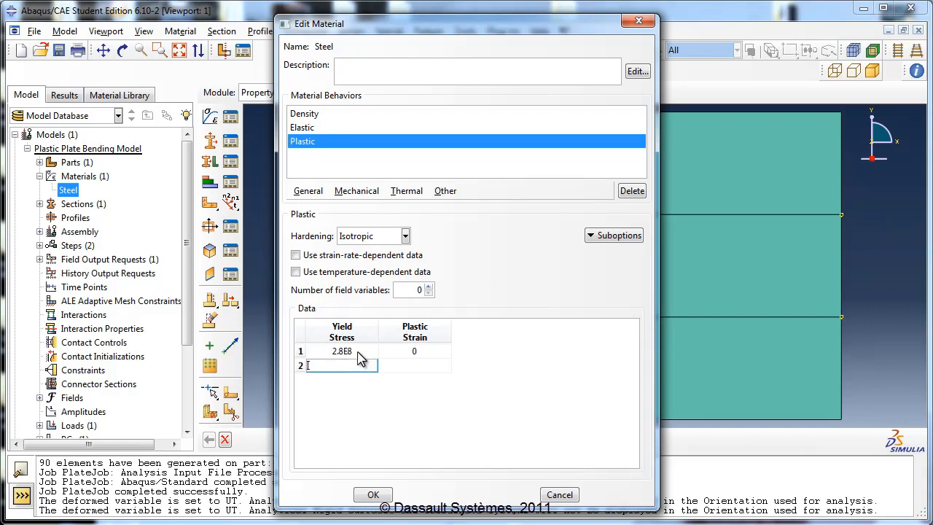
{"action": "type", "text": "3.25E8"}
{"action": "key", "text": "Tab"}
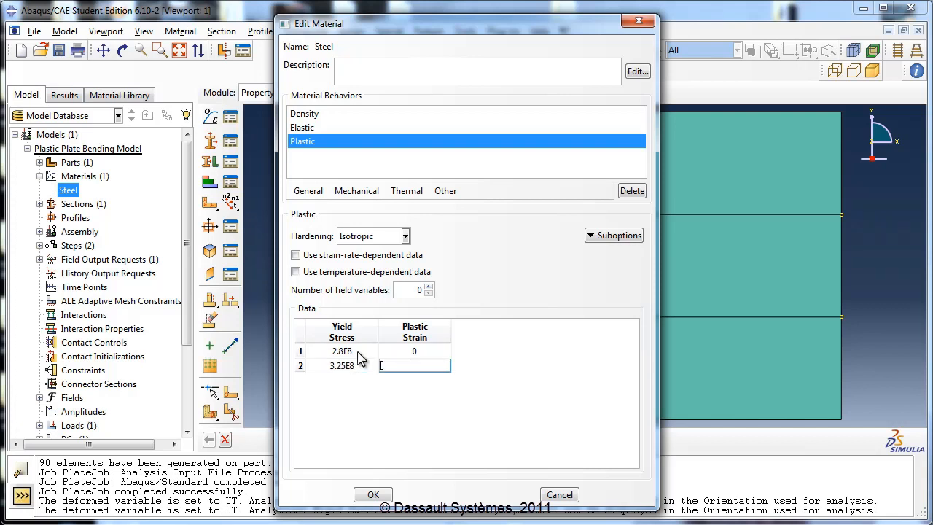
{"action": "type", "text": "0.025"}
{"action": "key", "text": "Tab"}
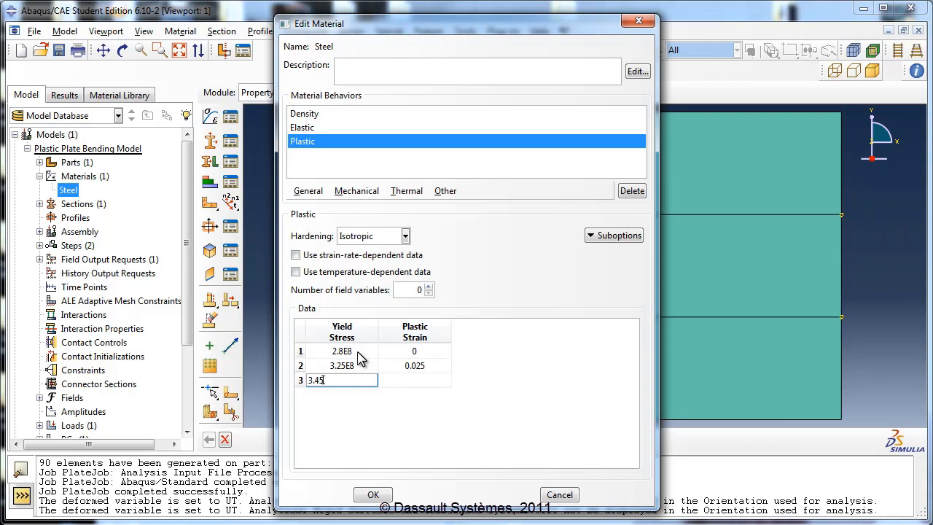
Step: Add plasticity rows with yield stress 3.45E8 at plastic strain 0.06, 3.6E8 at 0.1 and 3.8E8 at 0.2
{"action": "type", "text": "3.45E8"}
{"action": "key", "text": "Tab"}
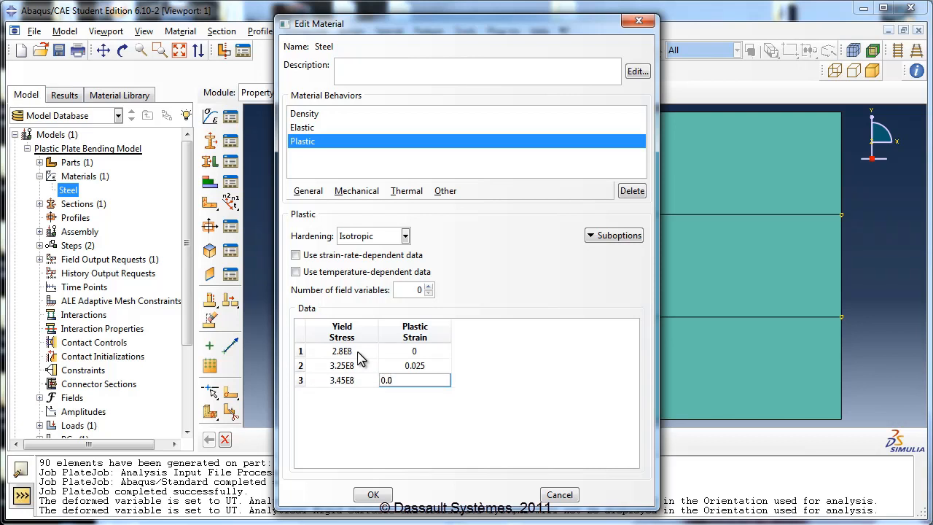
{"action": "type", "text": "0.06"}
{"action": "key", "text": "Tab"}
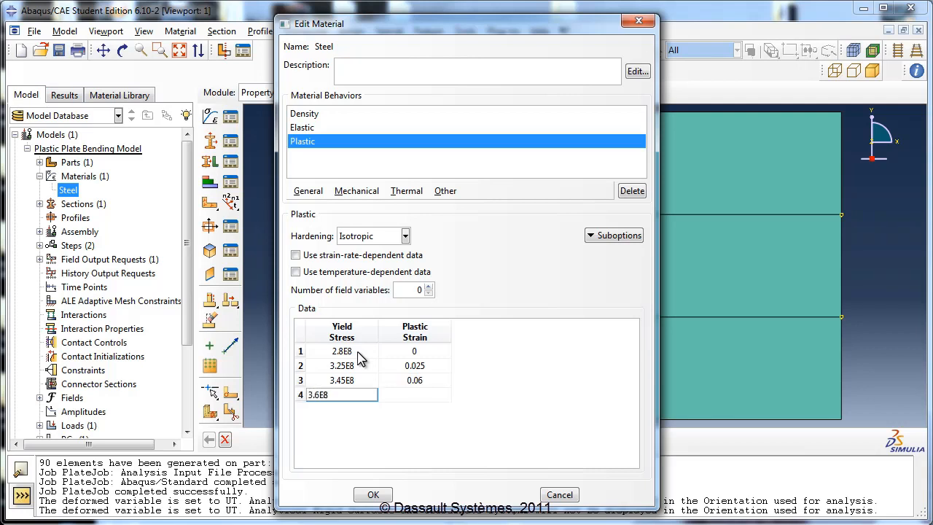
{"action": "key", "text": "Tab"}
{"action": "type", "text": "0"}
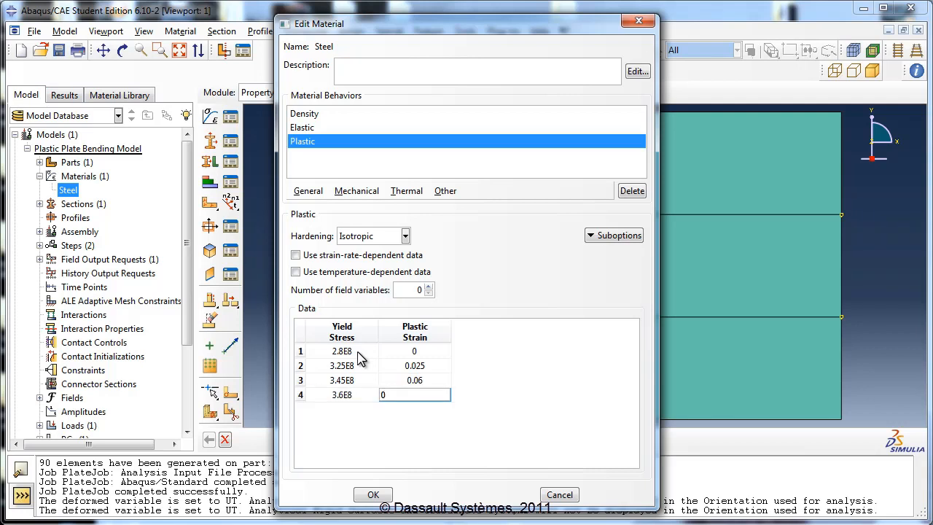
{"action": "type", "text": ".1"}
{"action": "key", "text": "Tab"}
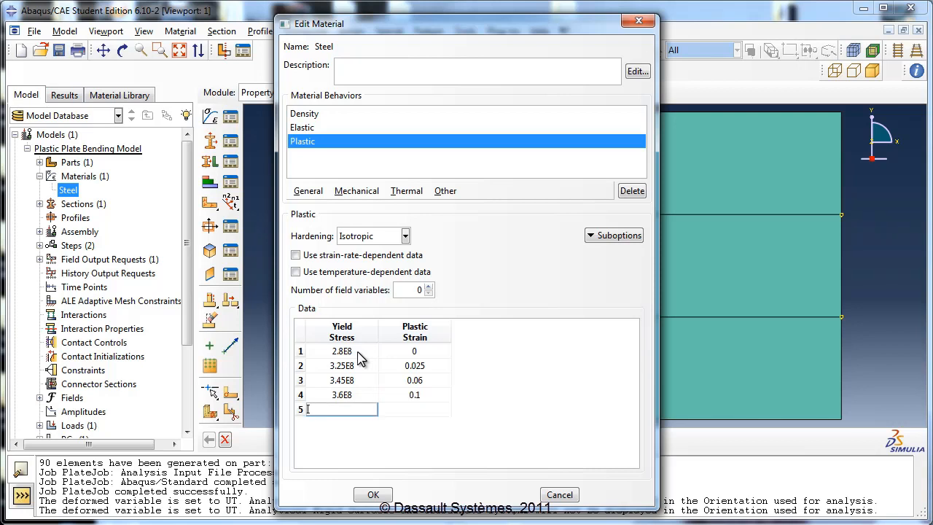
{"action": "type", "text": "3.8E8"}
{"action": "key", "text": "Tab"}
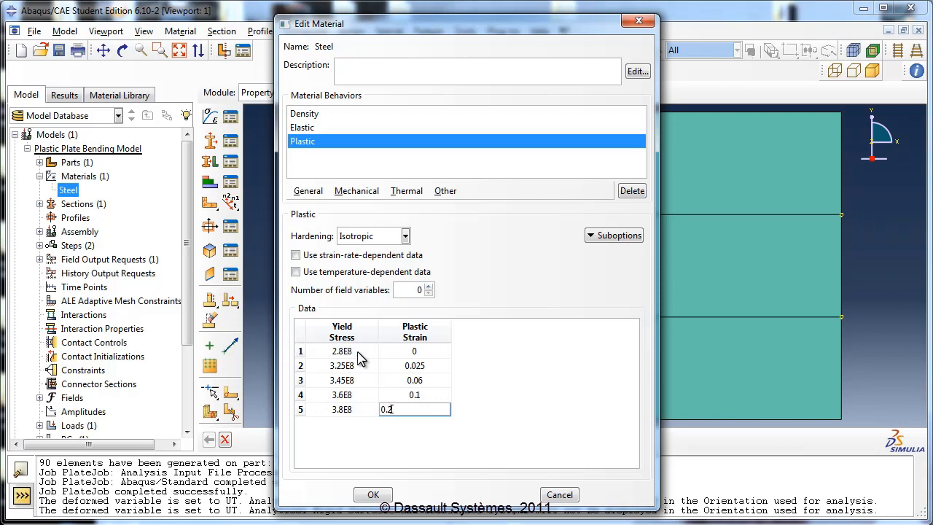
{"action": "type", "text": "0.2"}
{"action": "key", "text": "Return"}
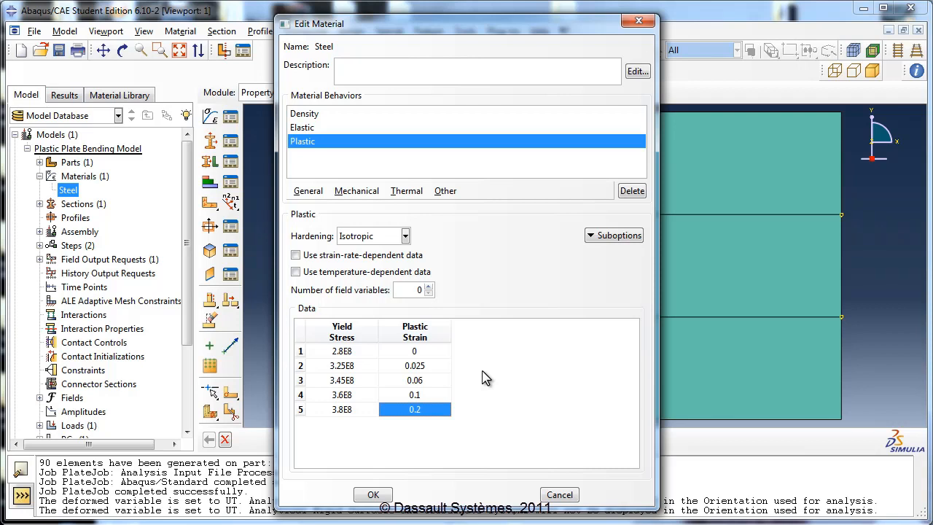
Step: Clear the plasticity table and refill it by reading plate_bending_steel_plasticity_data.txt into the table from row 1, column 1
{"action": "right_click", "coordinate": [363, 355]}
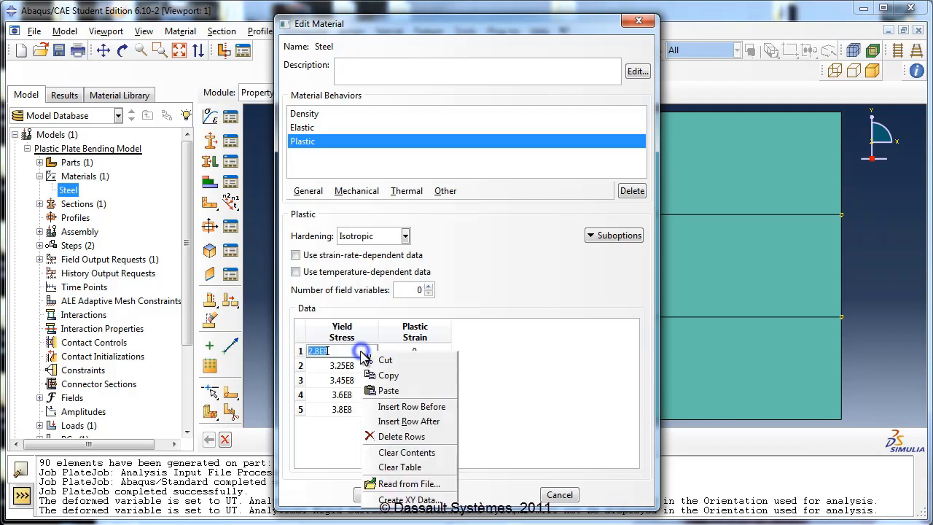
{"action": "left_click", "coordinate": [403, 468]}
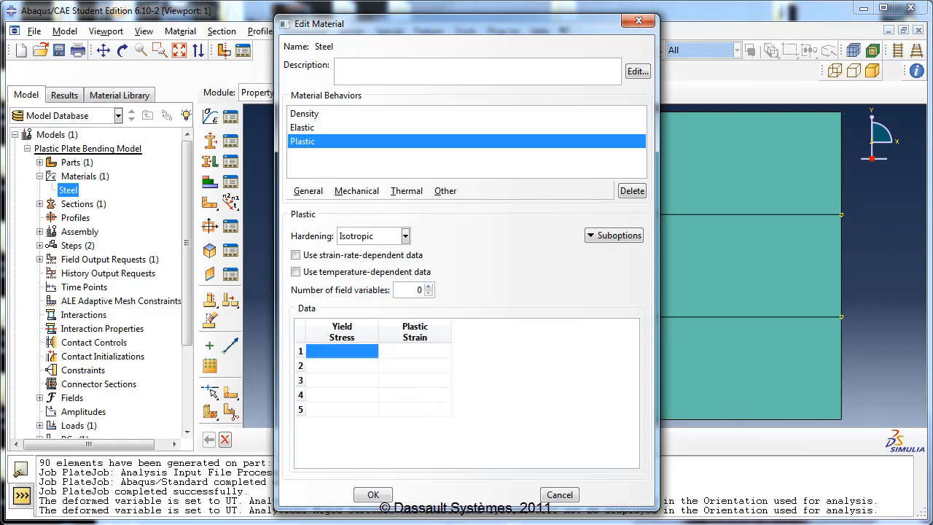
{"action": "left_click_drag", "start_coordinate": [932, 309], "coordinate": [413, 289]}
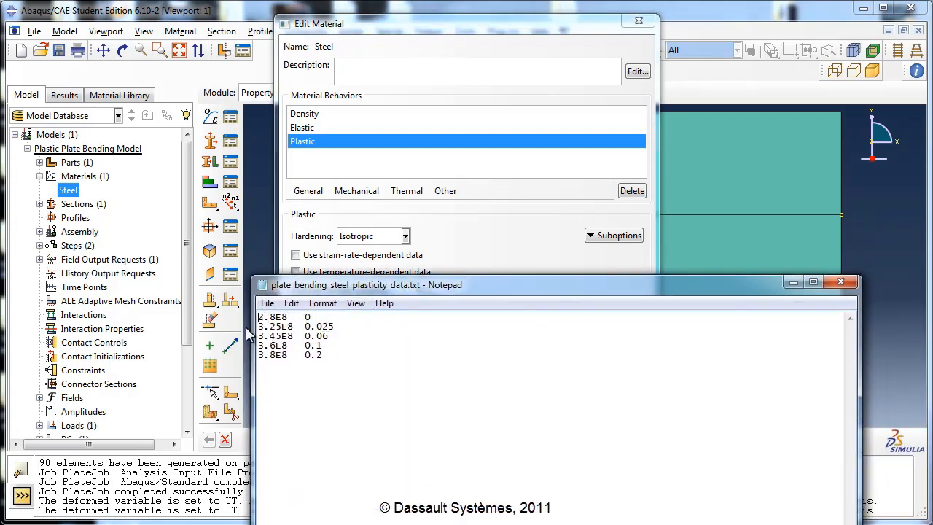
{"action": "left_click_drag", "start_coordinate": [299, 285], "coordinate": [627, 321]}
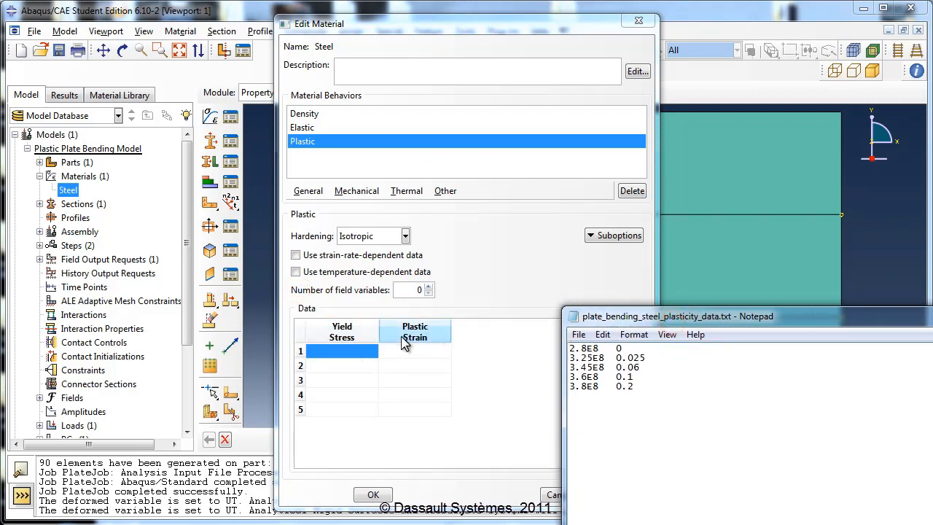
{"action": "right_click", "coordinate": [350, 355]}
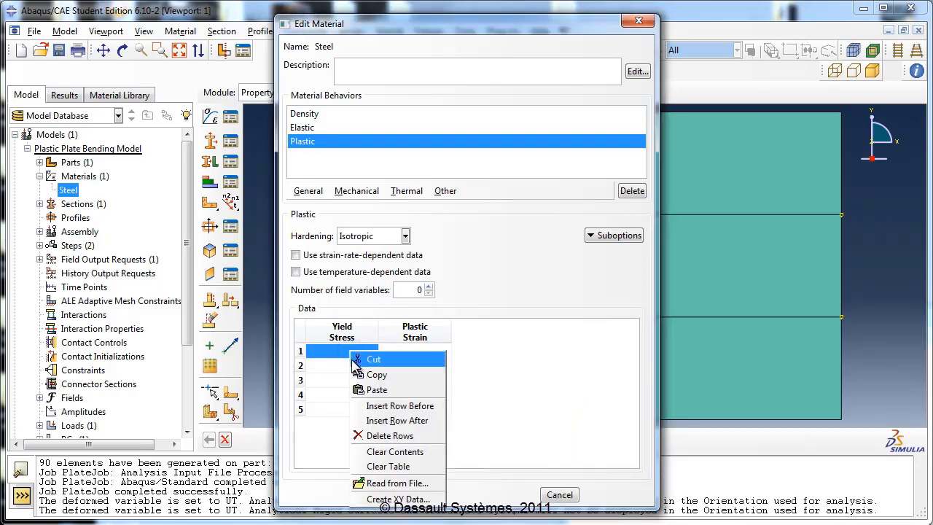
{"action": "left_click", "coordinate": [396, 482]}
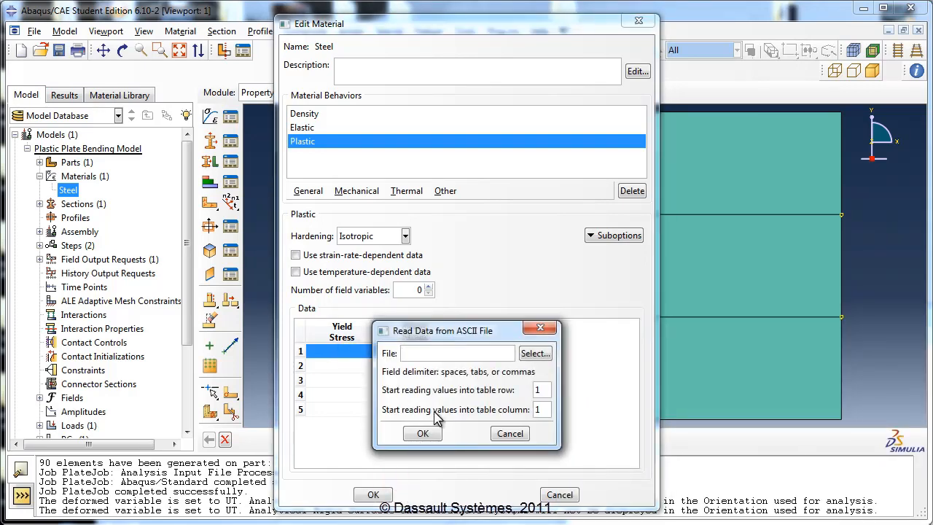
{"action": "left_click", "coordinate": [533, 353]}
{"action": "left_click", "coordinate": [485, 379]}
{"action": "double_click", "coordinate": [485, 379]}
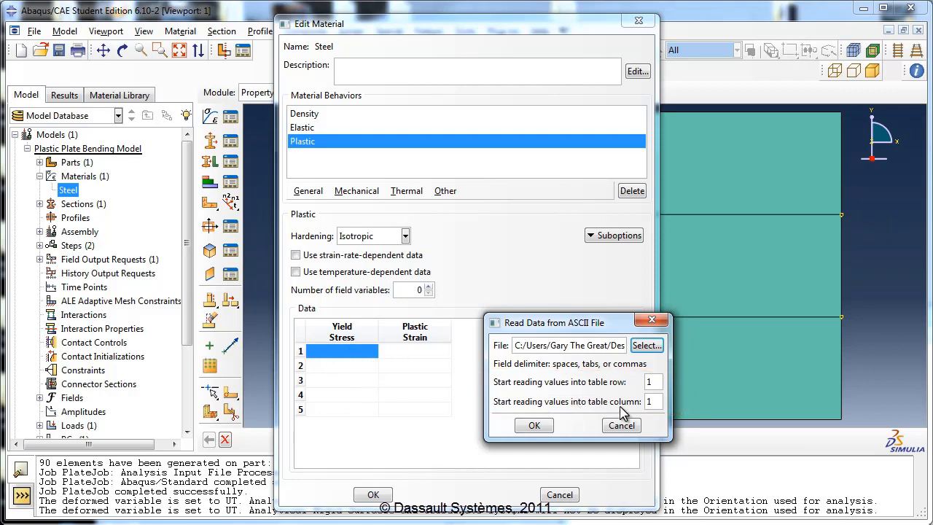
{"action": "left_click", "coordinate": [539, 427]}
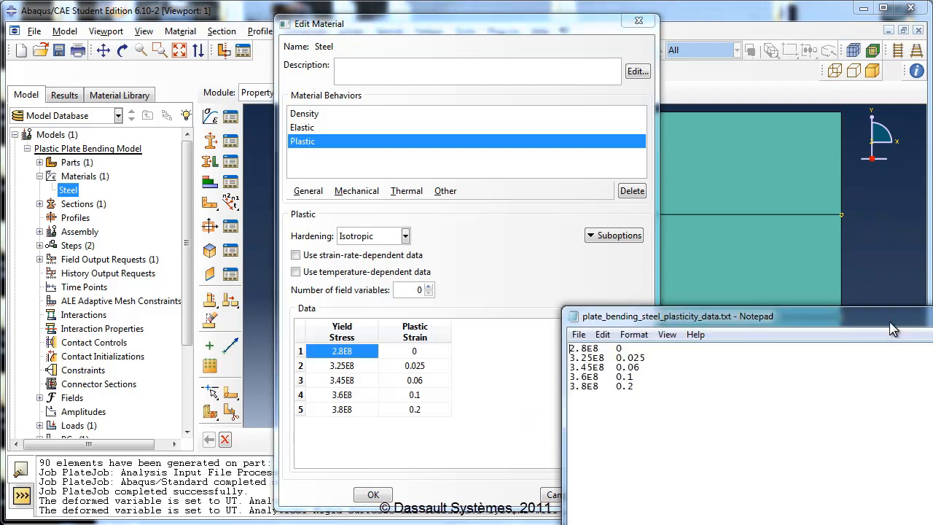
Step: Check the contents of plate_bending_steel_plasticity_data.txt and close the file
{"action": "left_click_drag", "start_coordinate": [693, 328], "coordinate": [483, 388]}
{"action": "left_click_drag", "start_coordinate": [407, 380], "coordinate": [285, 248]}
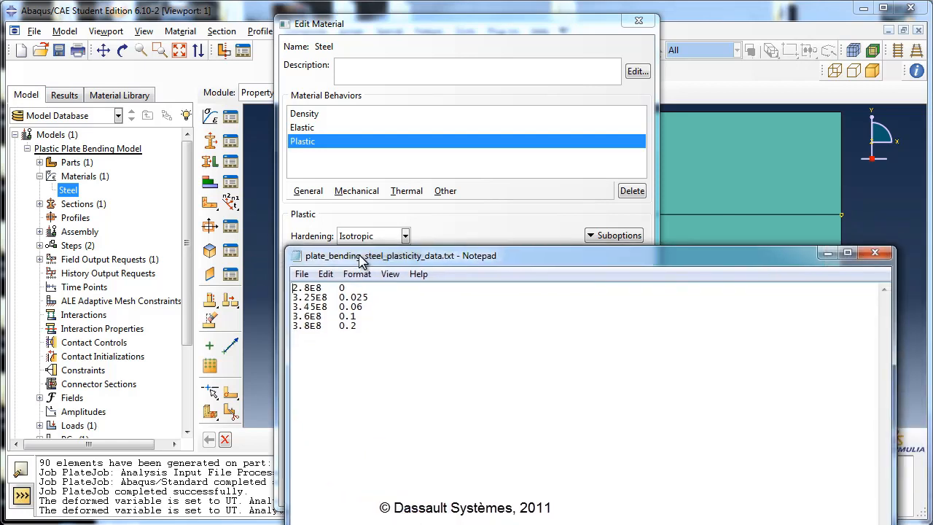
{"action": "left_click", "coordinate": [874, 254]}
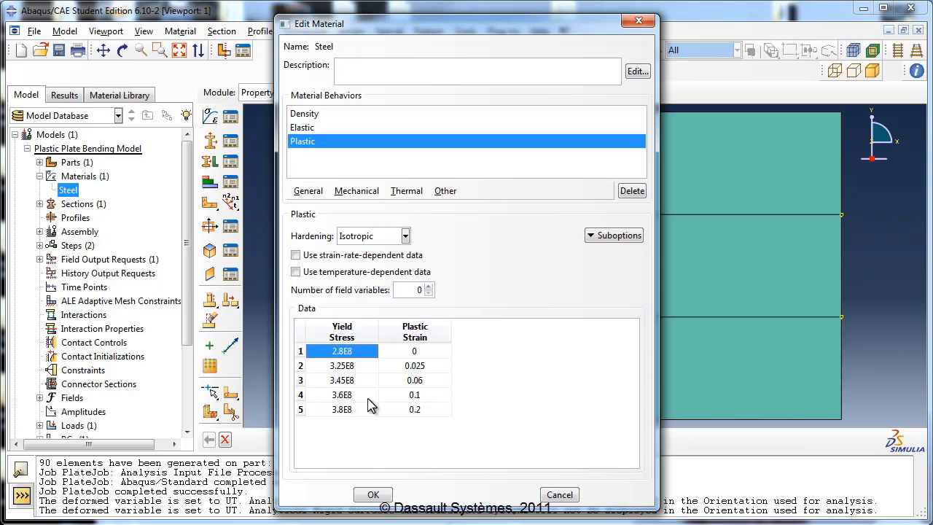
Step: Create XY data "steel stress vs plastic strain" from the plasticity table, with X from column 2 and Y from column 1, and save the material
{"action": "right_click", "coordinate": [355, 354]}
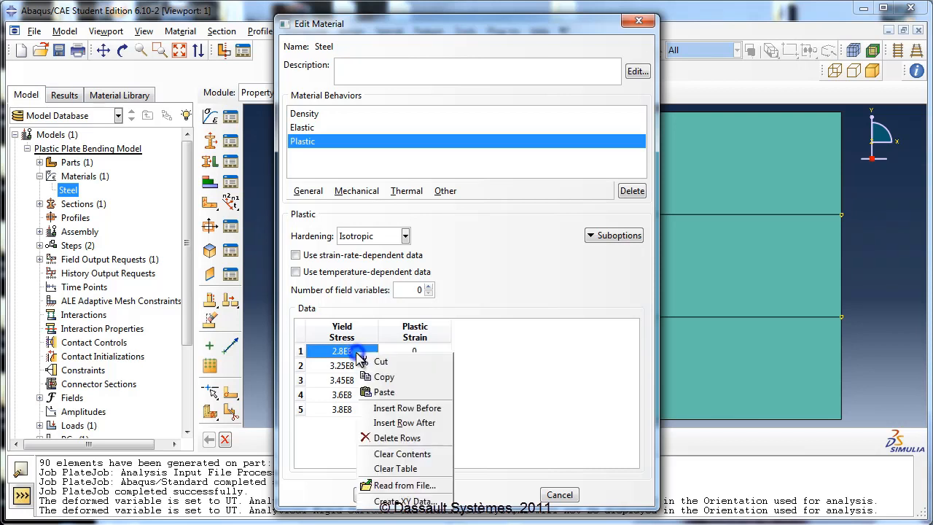
{"action": "left_click", "coordinate": [392, 502]}
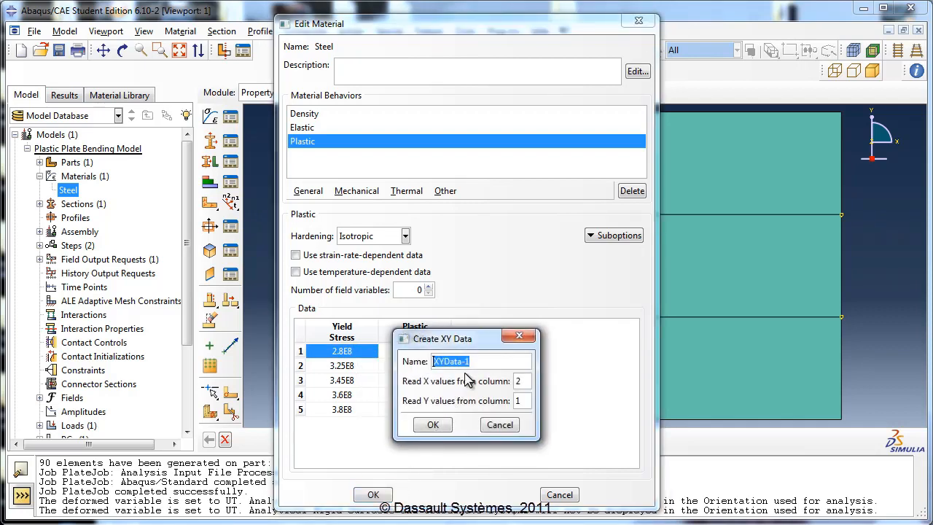
{"action": "type", "text": "stee"}
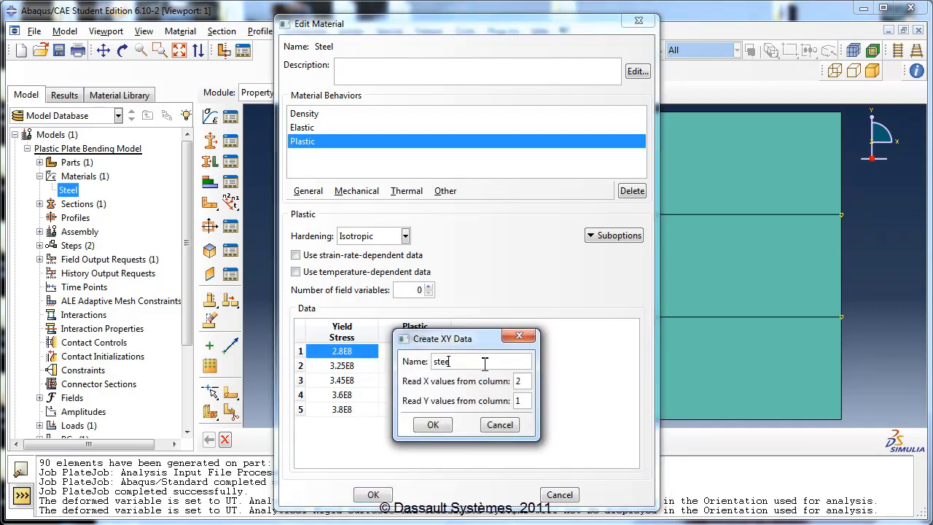
{"action": "type", "text": "l stress vs plastic strain"}
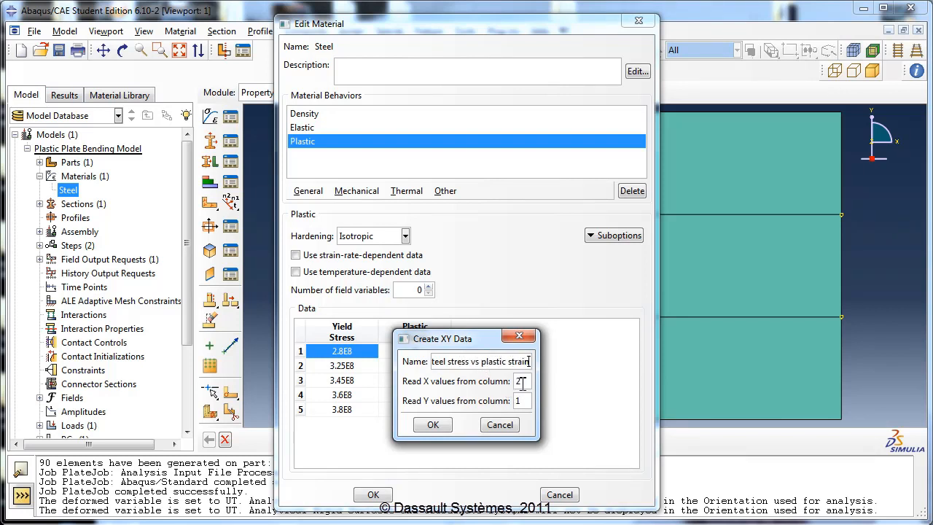
{"action": "left_click_drag", "start_coordinate": [444, 343], "coordinate": [547, 348]}
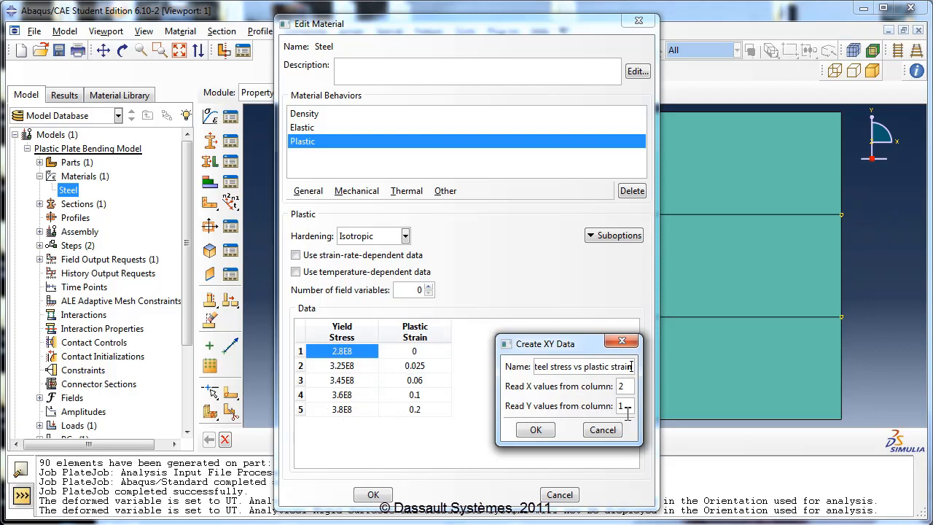
{"action": "left_click", "coordinate": [536, 430]}
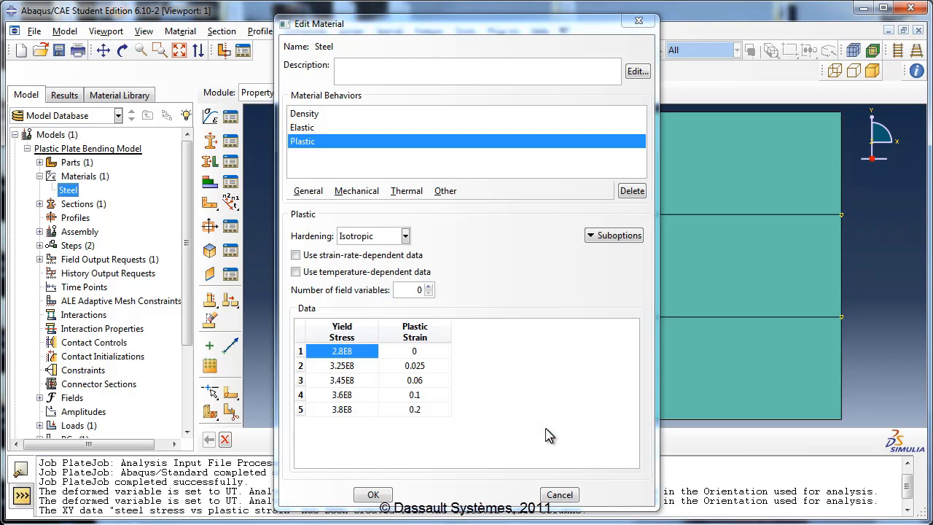
{"action": "left_click", "coordinate": [373, 495]}
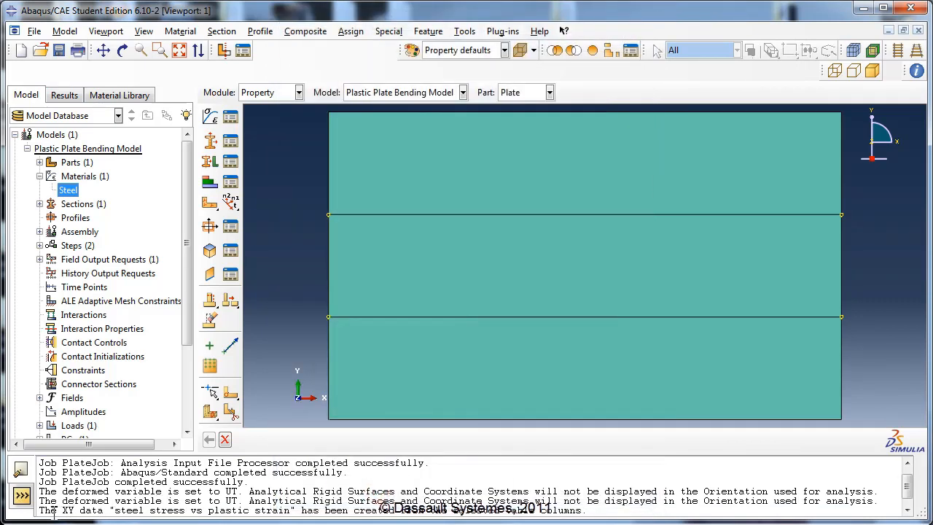
{"action": "left_click_drag", "start_coordinate": [28, 509], "coordinate": [582, 501]}
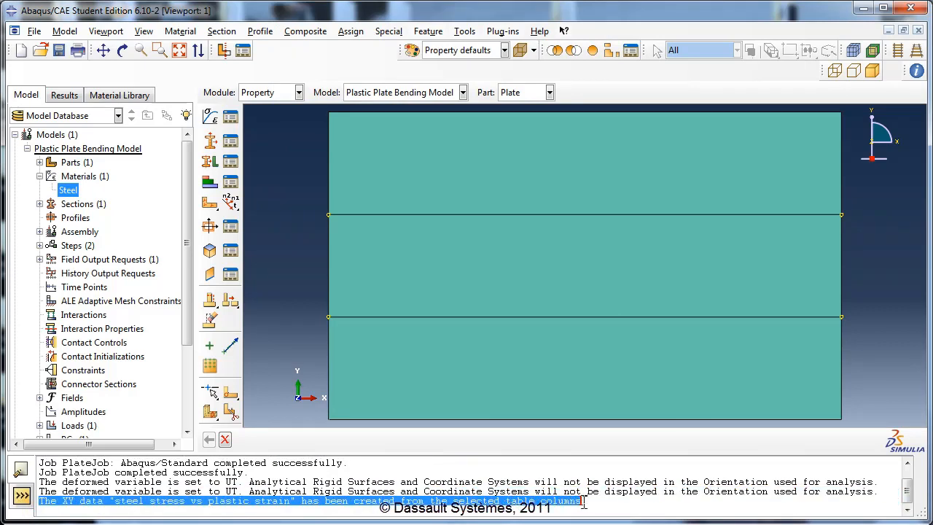
{"action": "left_click", "coordinate": [587, 501]}
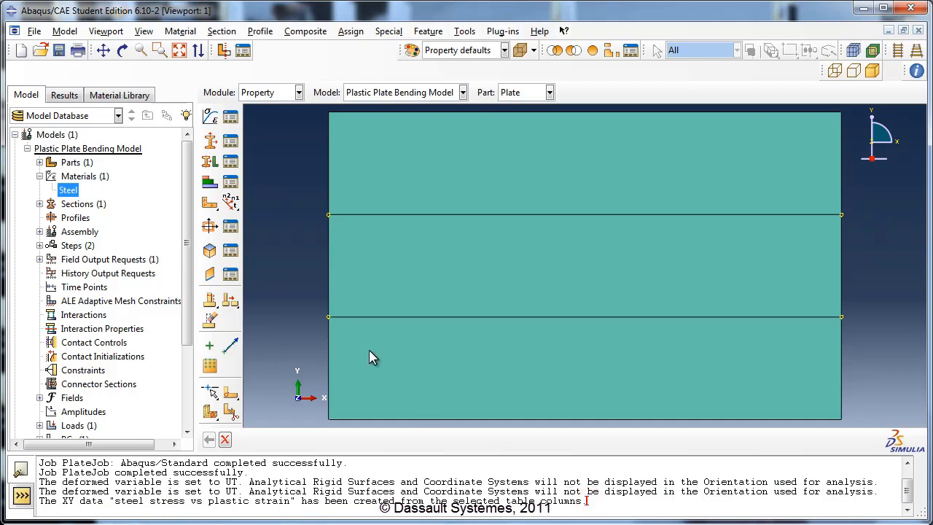
Step: Plot the "steel stress vs plastic strain" XY data in the Visualization module
{"action": "left_click", "coordinate": [298, 92]}
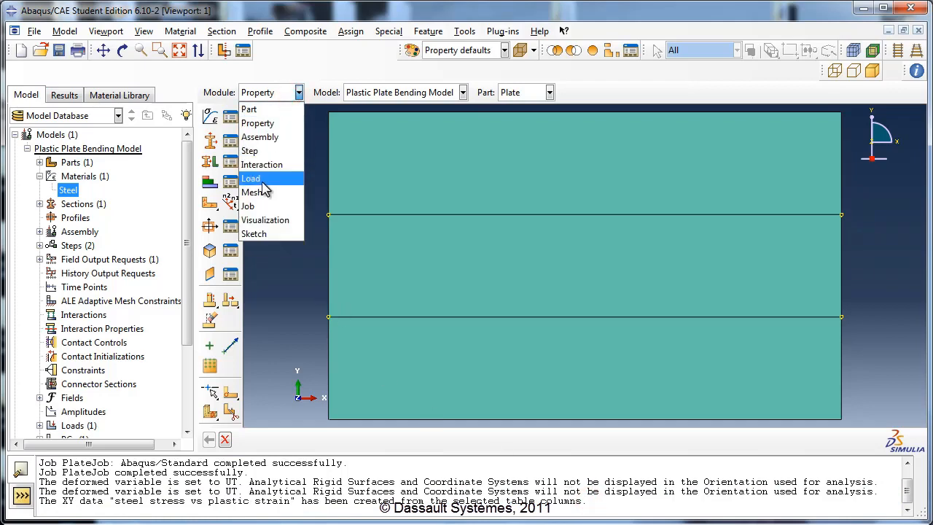
{"action": "left_click", "coordinate": [261, 220]}
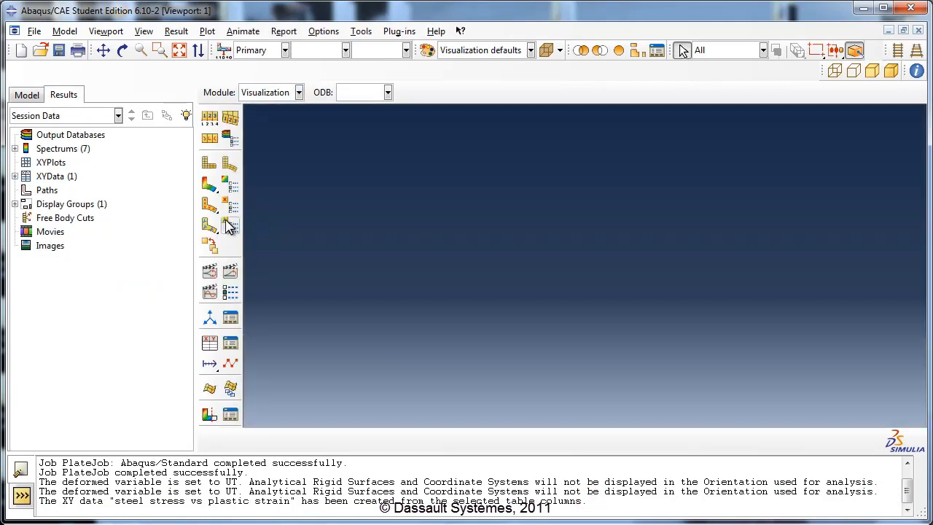
{"action": "left_click", "coordinate": [14, 176]}
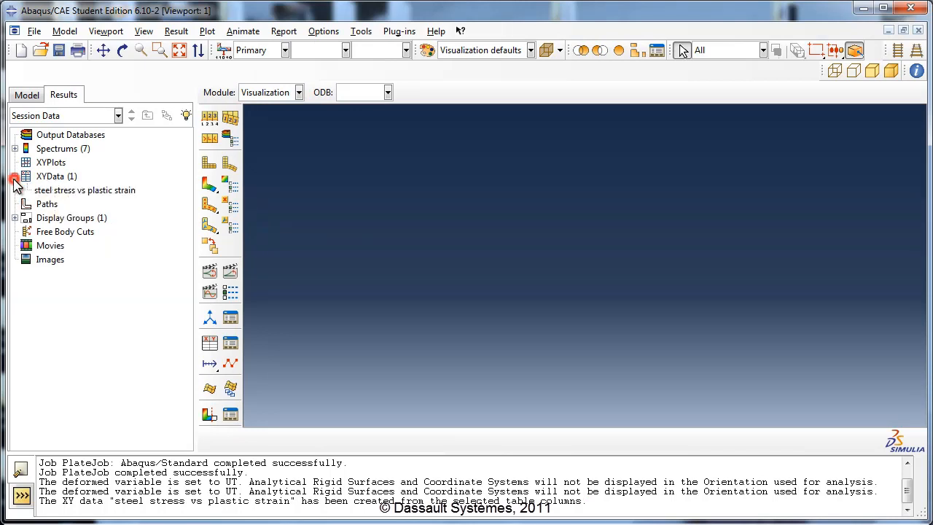
{"action": "left_click", "coordinate": [91, 190]}
{"action": "double_click", "coordinate": [91, 191]}
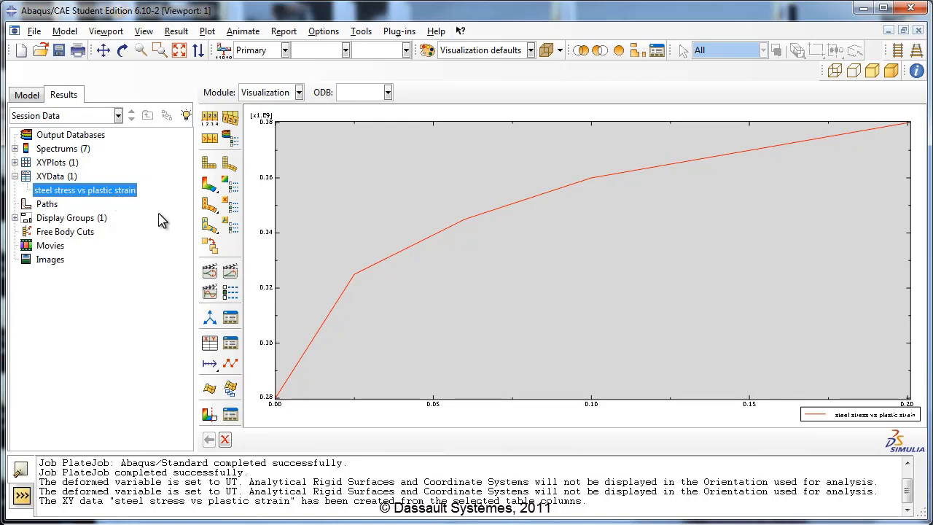
Step: Set the line style of the plotted steel stress vs plastic strain curve to dashed
{"action": "left_click", "coordinate": [231, 363]}
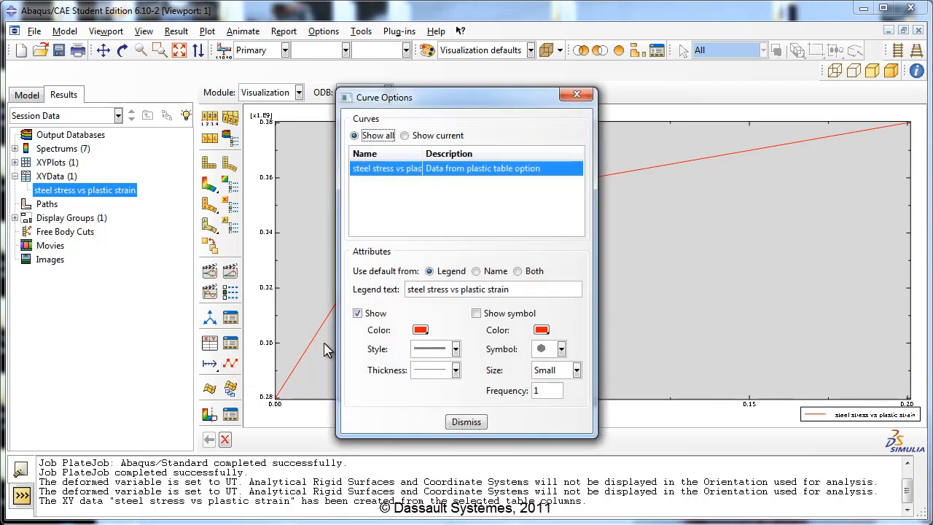
{"action": "left_click_drag", "start_coordinate": [427, 105], "coordinate": [688, 86]}
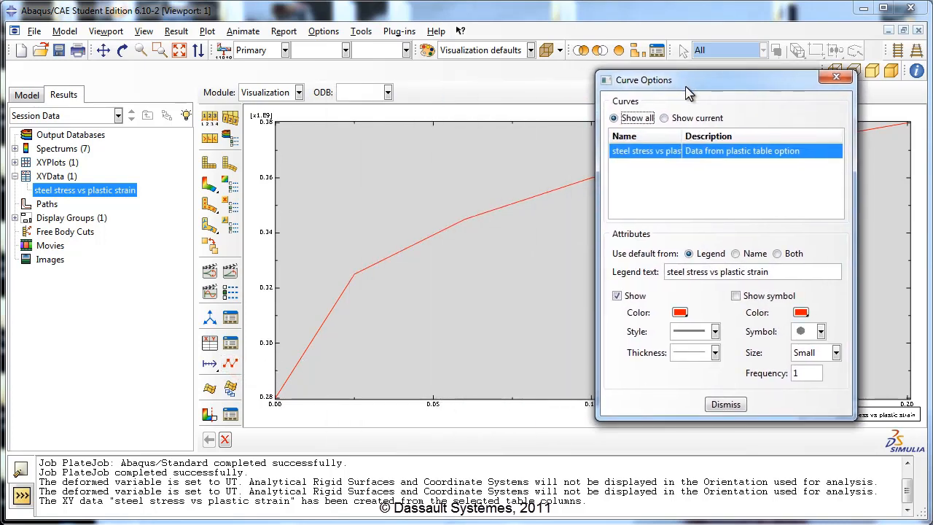
{"action": "left_click", "coordinate": [692, 331]}
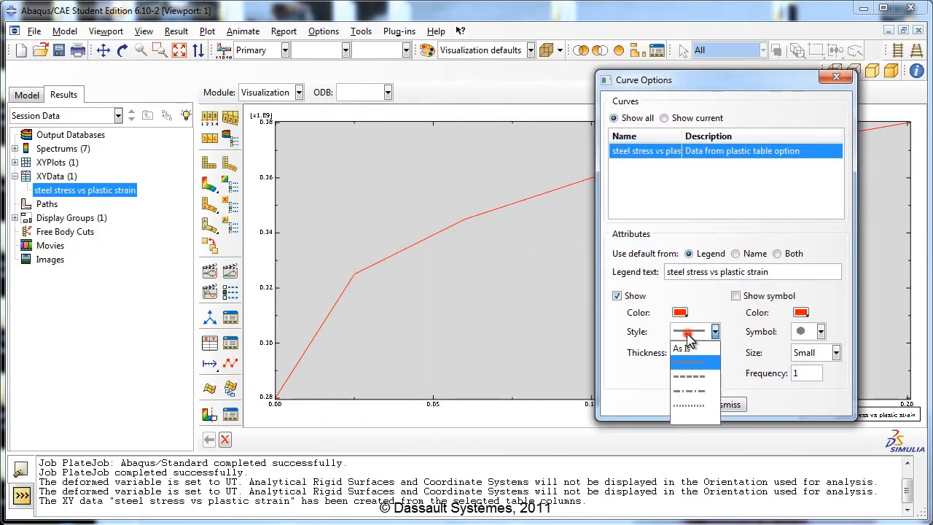
{"action": "left_click", "coordinate": [688, 379]}
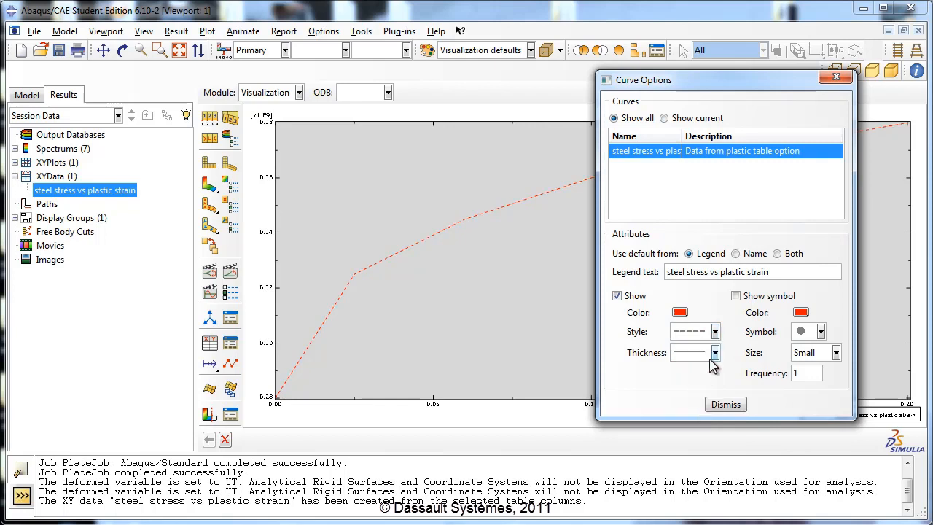
Step: Show symbols on the curve's data points as large filled diamonds and close the curve options
{"action": "left_click", "coordinate": [763, 299]}
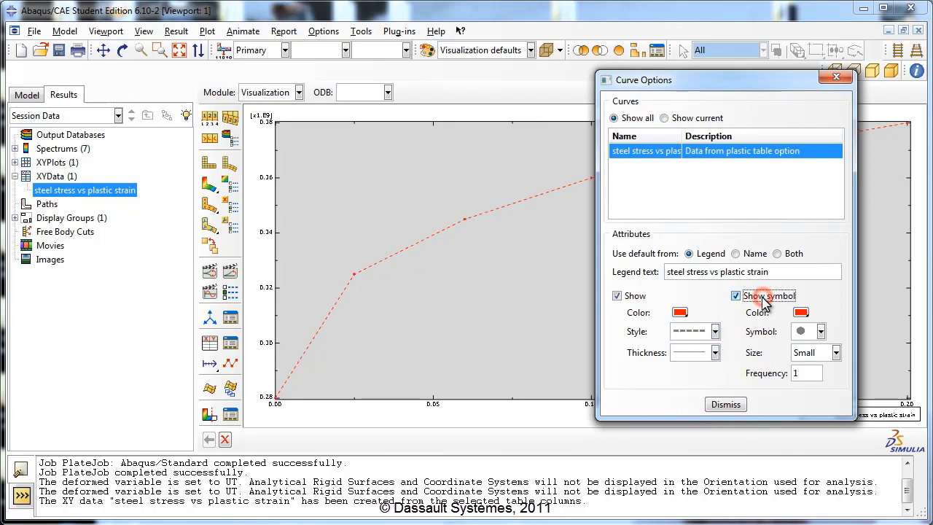
{"action": "left_click", "coordinate": [820, 332]}
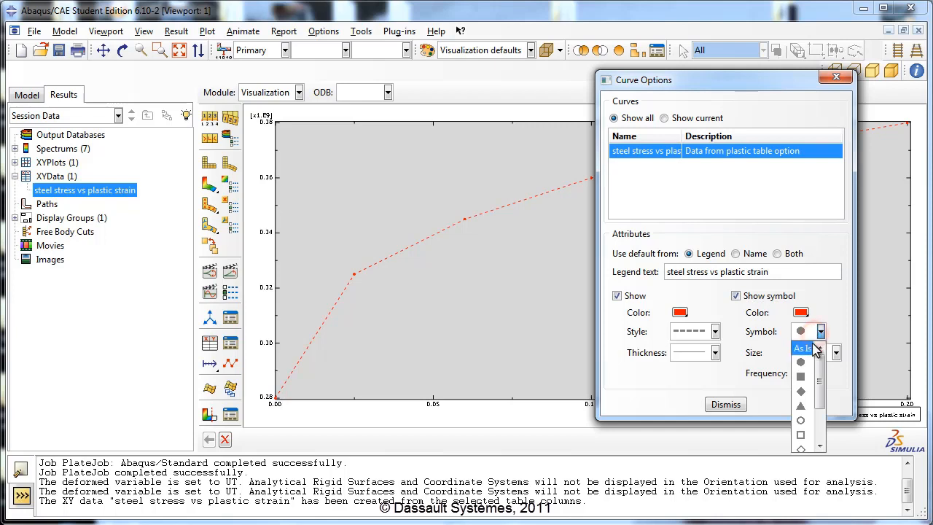
{"action": "left_click", "coordinate": [801, 391]}
{"action": "left_click", "coordinate": [809, 357]}
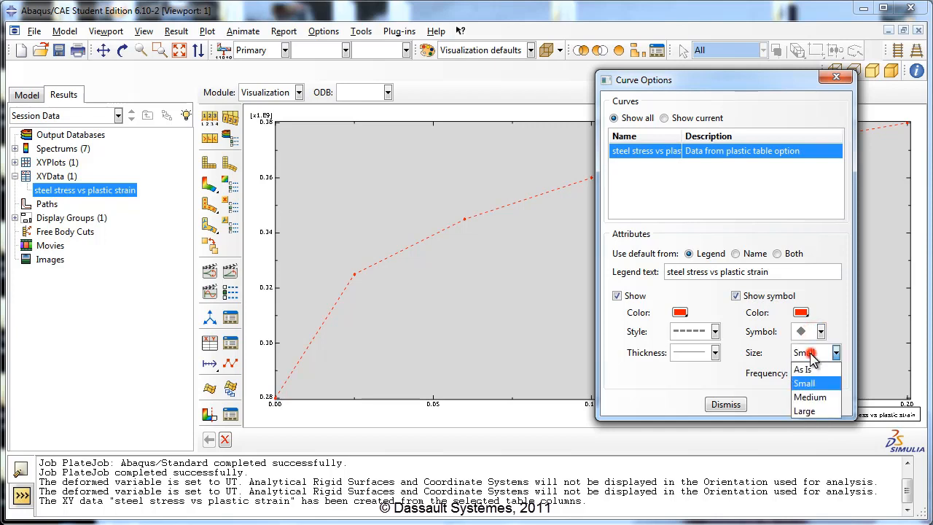
{"action": "left_click", "coordinate": [810, 410]}
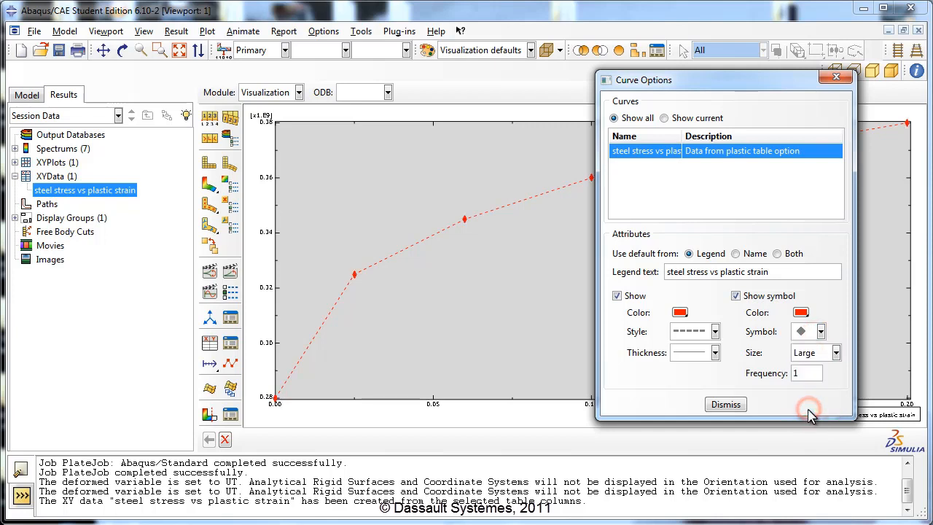
{"action": "left_click", "coordinate": [731, 405]}
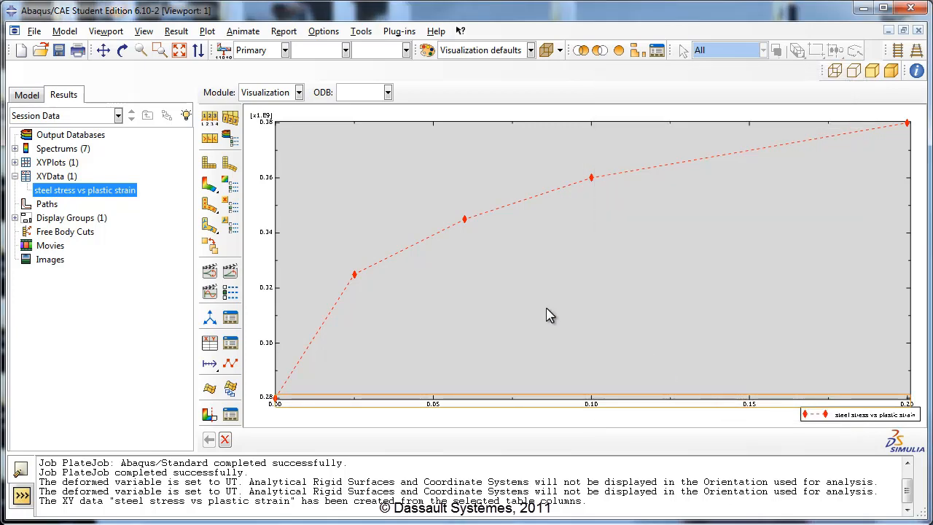
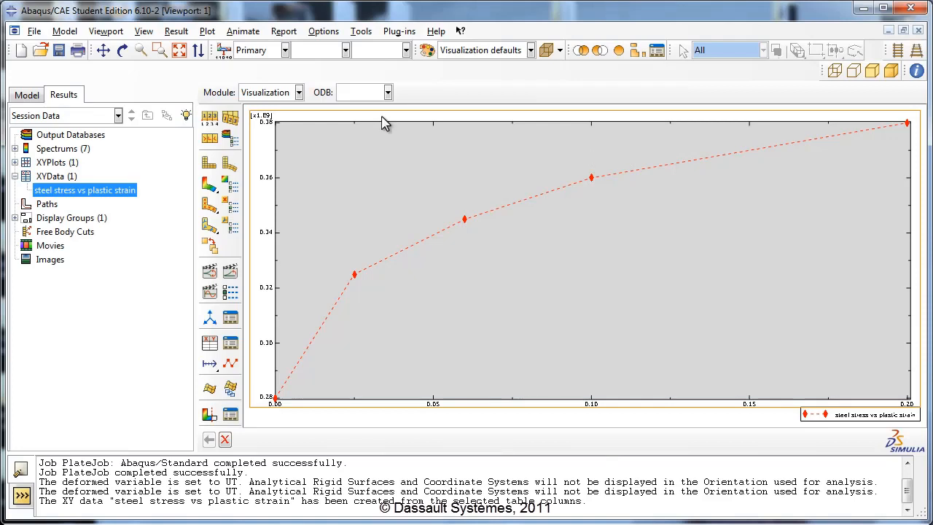
Step: Set the initial increment size of Load Step to 0.1
{"action": "left_click", "coordinate": [26, 94]}
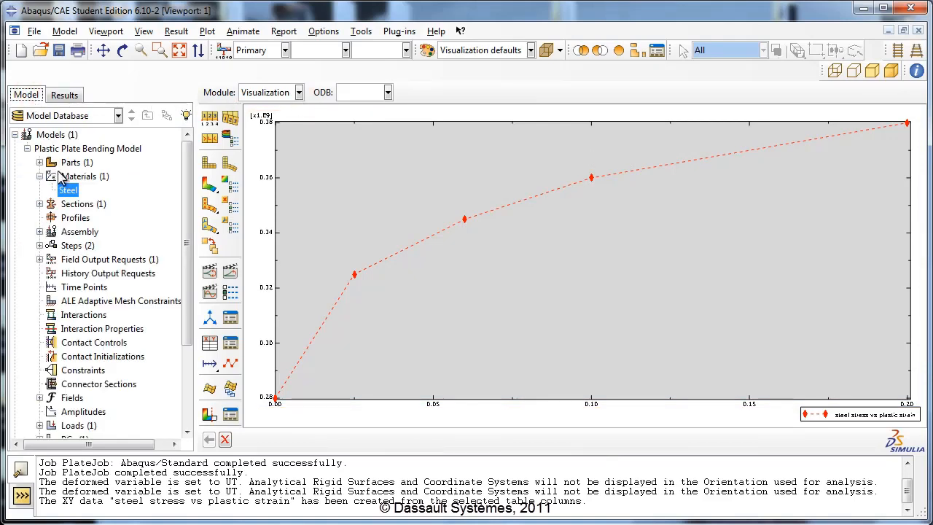
{"action": "left_click", "coordinate": [39, 245]}
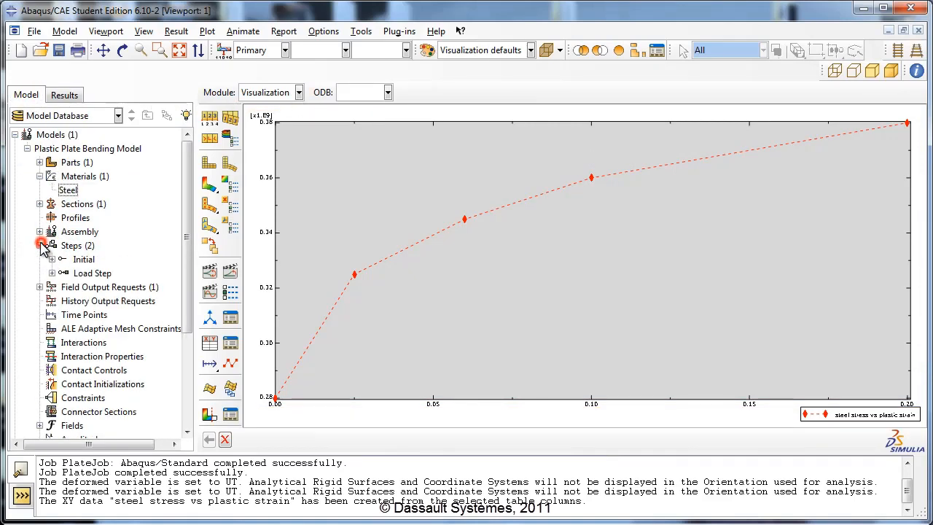
{"action": "left_click", "coordinate": [98, 276]}
{"action": "double_click", "coordinate": [99, 278]}
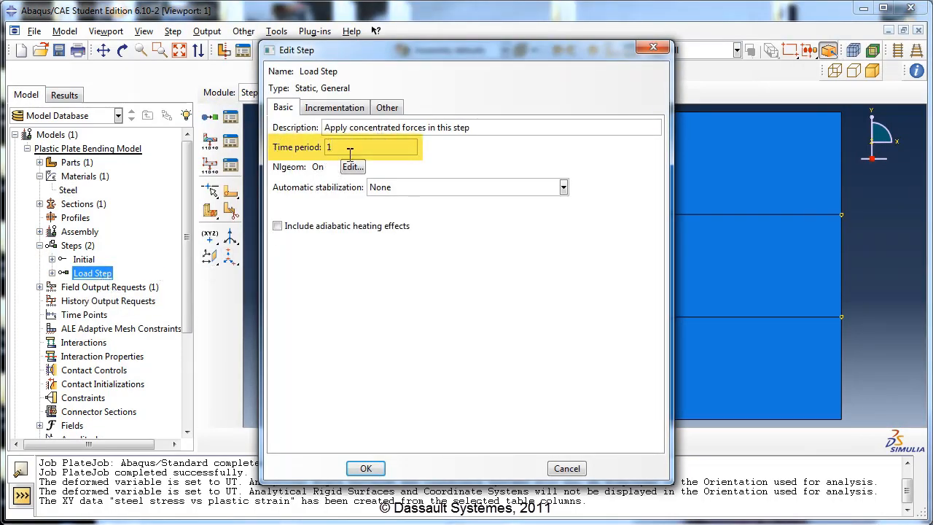
{"action": "left_click", "coordinate": [335, 107]}
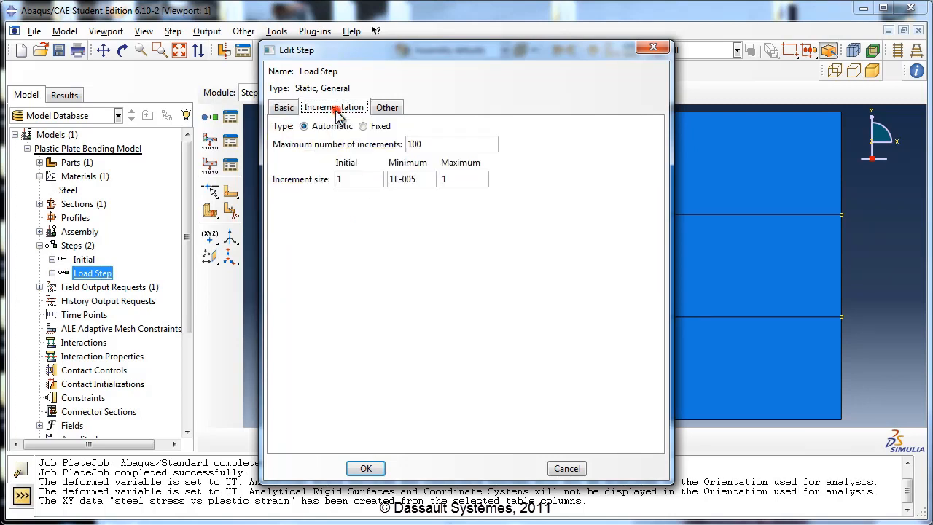
{"action": "left_click", "coordinate": [347, 181]}
{"action": "key", "text": "BackSpace"}
{"action": "type", "text": "0.1"}
{"action": "left_click", "coordinate": [366, 468]}
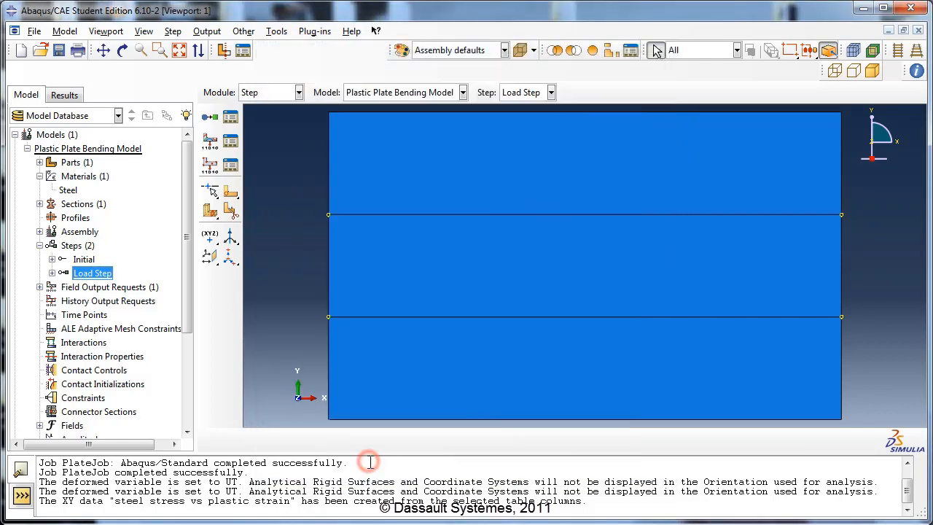
Step: Set the CF3 component of the Concentrated Forces load to -270000
{"action": "left_click_drag", "start_coordinate": [188, 281], "coordinate": [175, 344]}
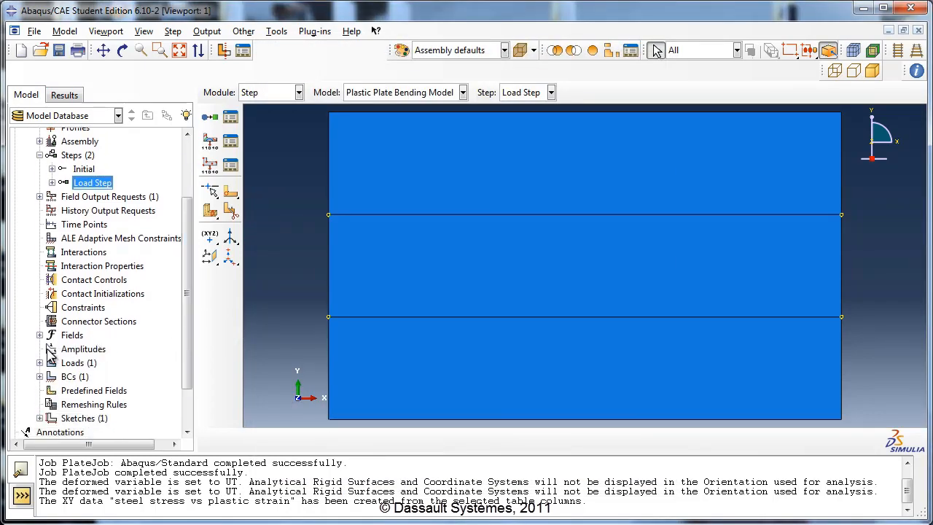
{"action": "double_click", "coordinate": [42, 359]}
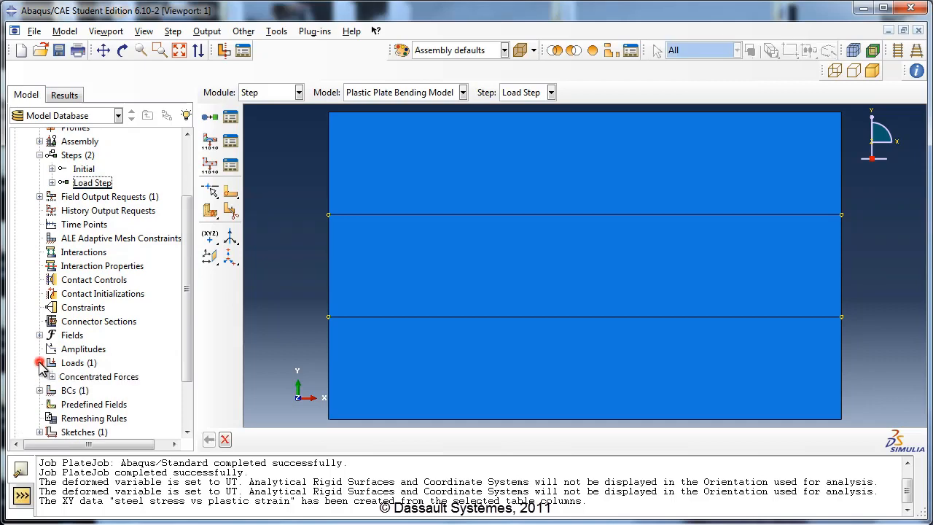
{"action": "left_click", "coordinate": [121, 378]}
{"action": "right_click", "coordinate": [124, 377]}
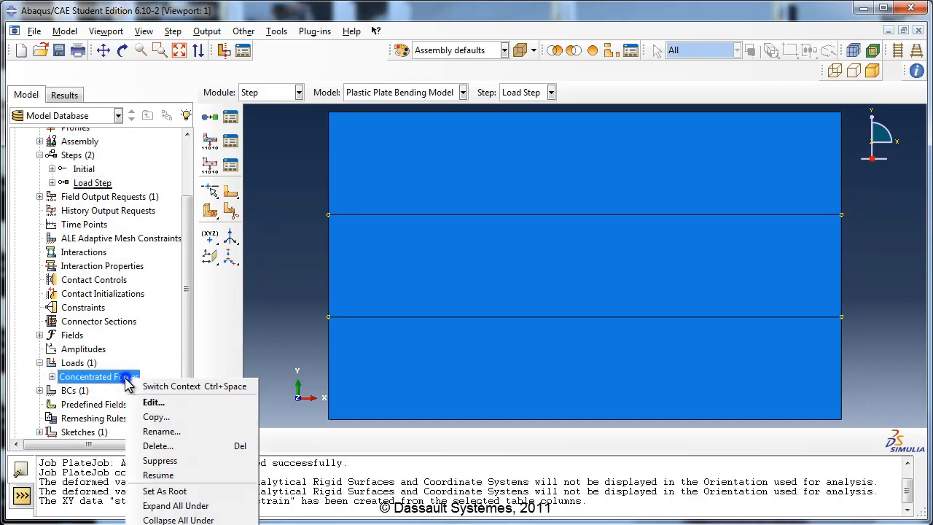
{"action": "left_click", "coordinate": [179, 404]}
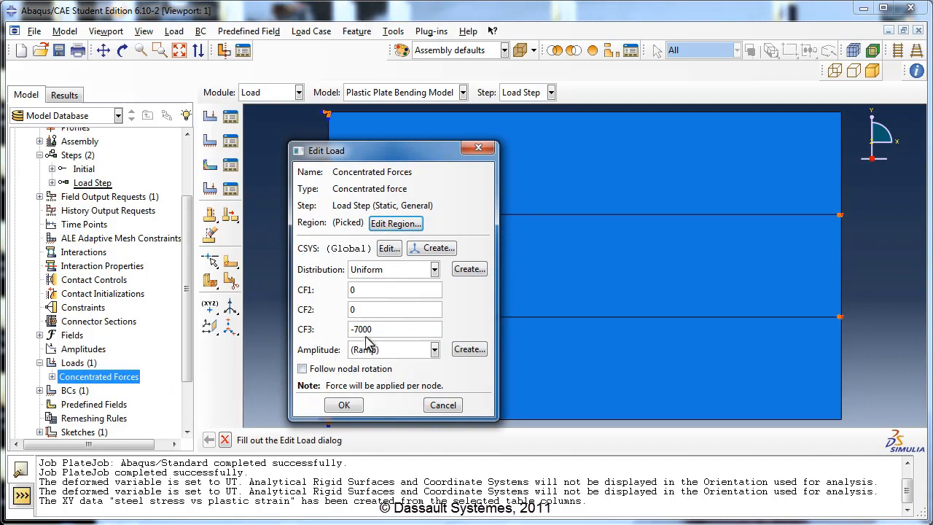
{"action": "double_click", "coordinate": [378, 330]}
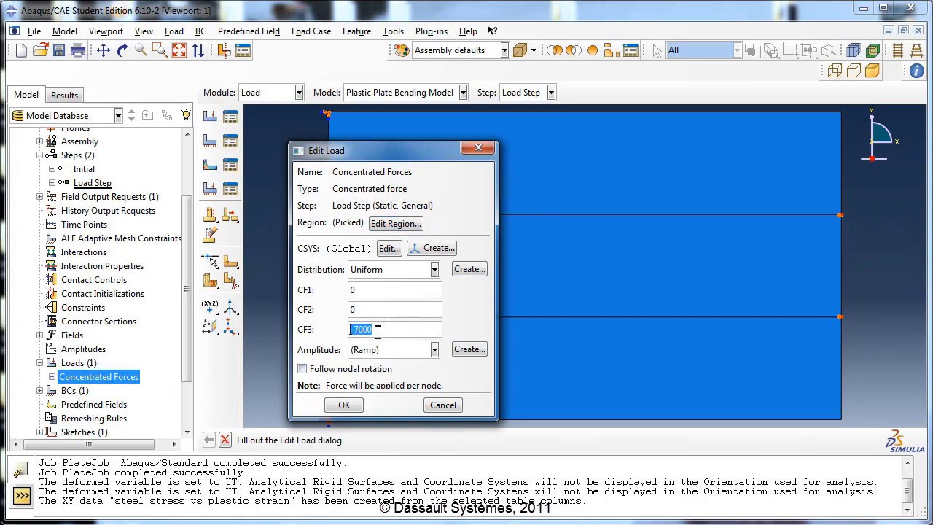
{"action": "type", "text": "-270000"}
{"action": "left_click", "coordinate": [347, 405]}
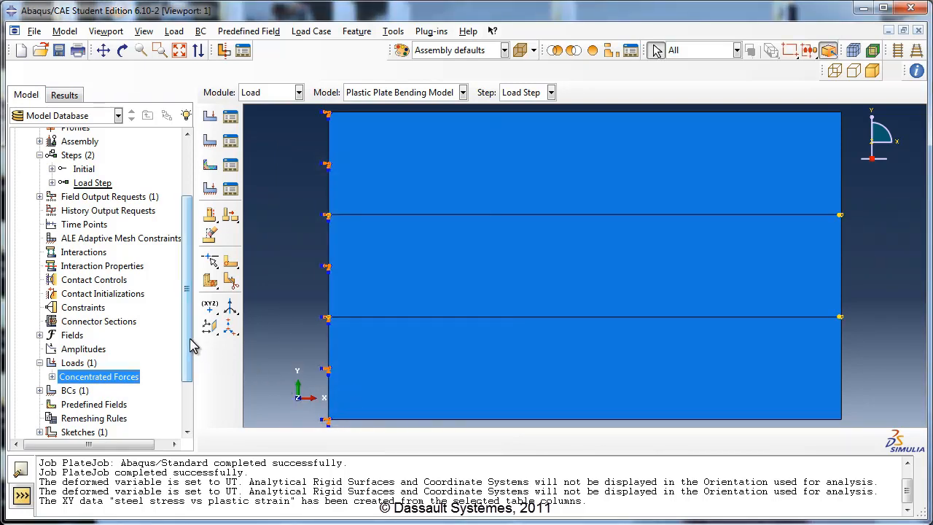
Step: Create a full-analysis job named PlateJobPlastic with the description "Job simulates the plastic bending of a plate"
{"action": "left_click_drag", "start_coordinate": [189, 337], "coordinate": [191, 390]}
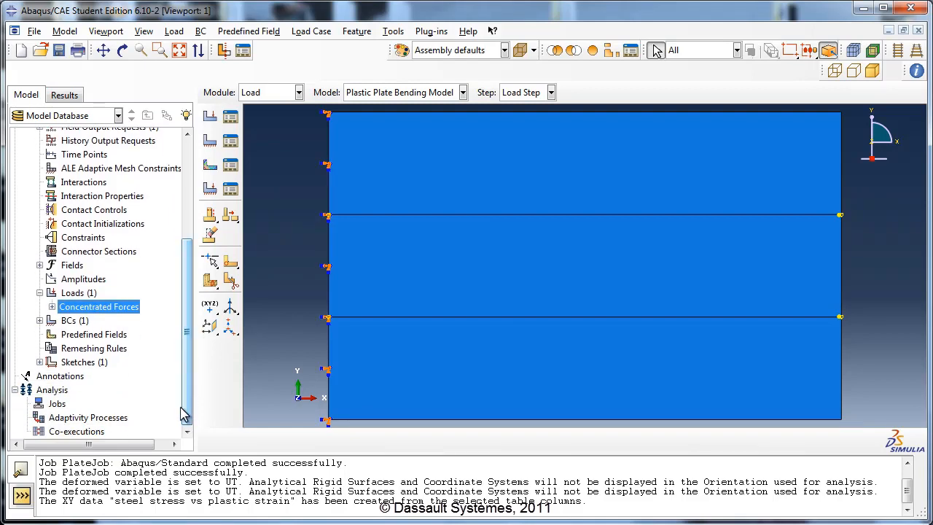
{"action": "double_click", "coordinate": [58, 404]}
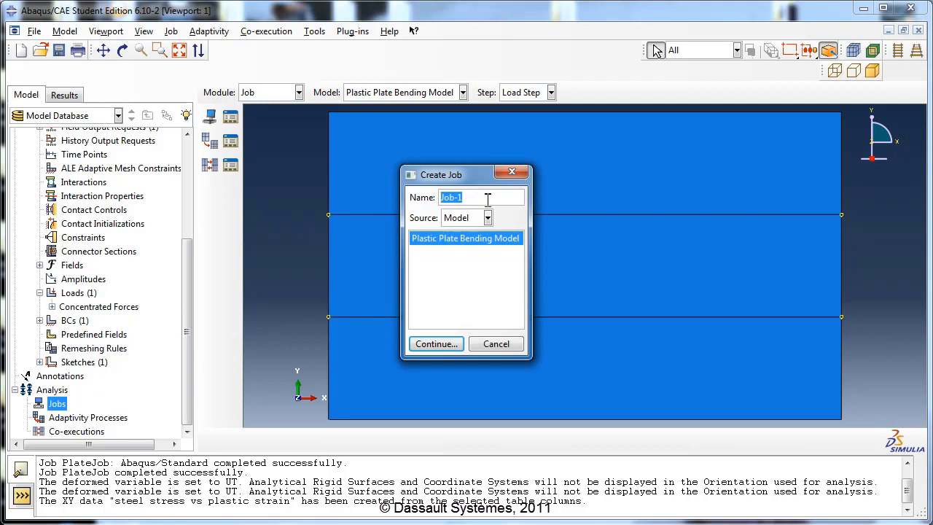
{"action": "type", "text": "PlateJobPlastic"}
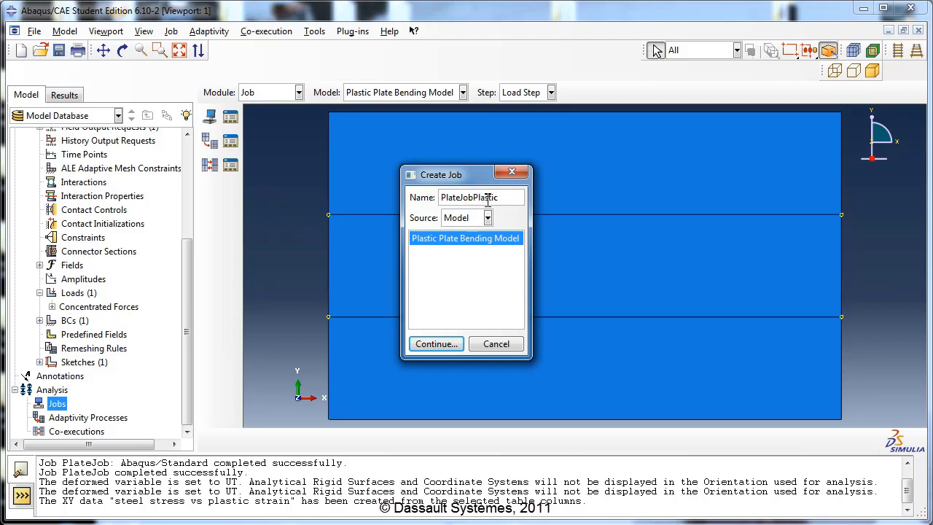
{"action": "left_click", "coordinate": [449, 343]}
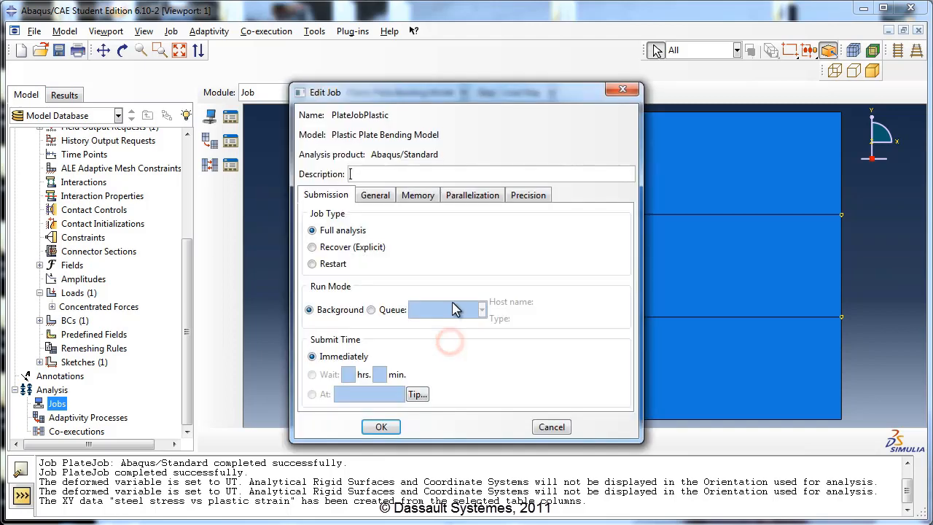
{"action": "left_click", "coordinate": [436, 174]}
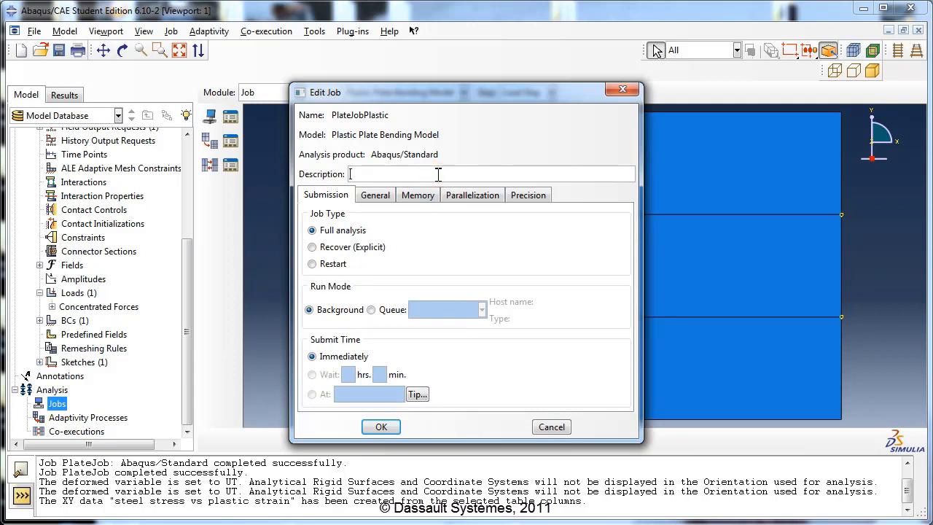
{"action": "type", "text": "Job simulates the plastic b"}
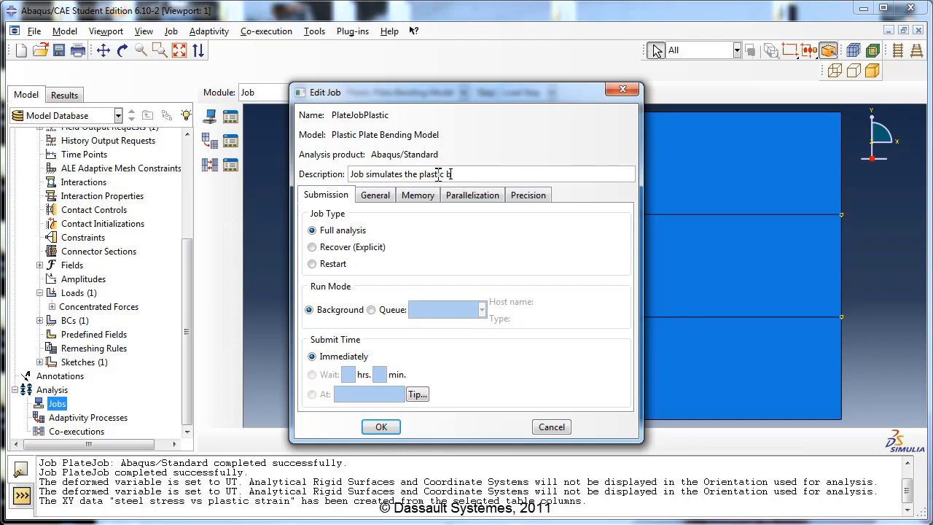
{"action": "type", "text": "ending of a plate"}
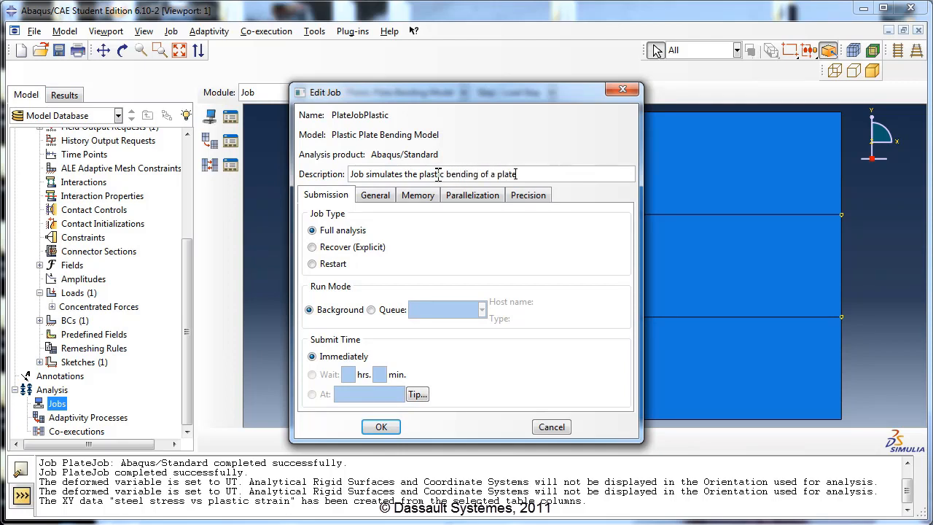
{"action": "left_click", "coordinate": [382, 427]}
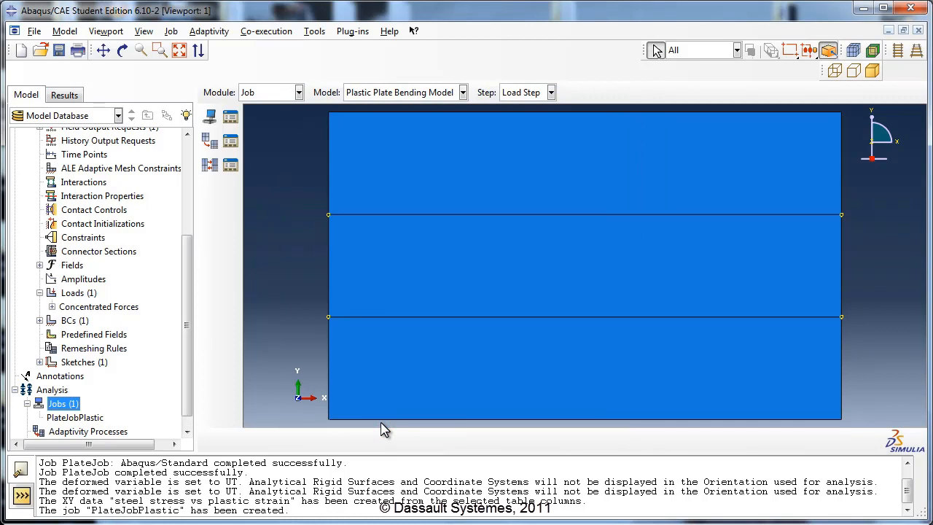
Step: Try to submit the PlateJobPlastic job without history output and examine its error messages
{"action": "left_click_drag", "start_coordinate": [191, 392], "coordinate": [189, 401]}
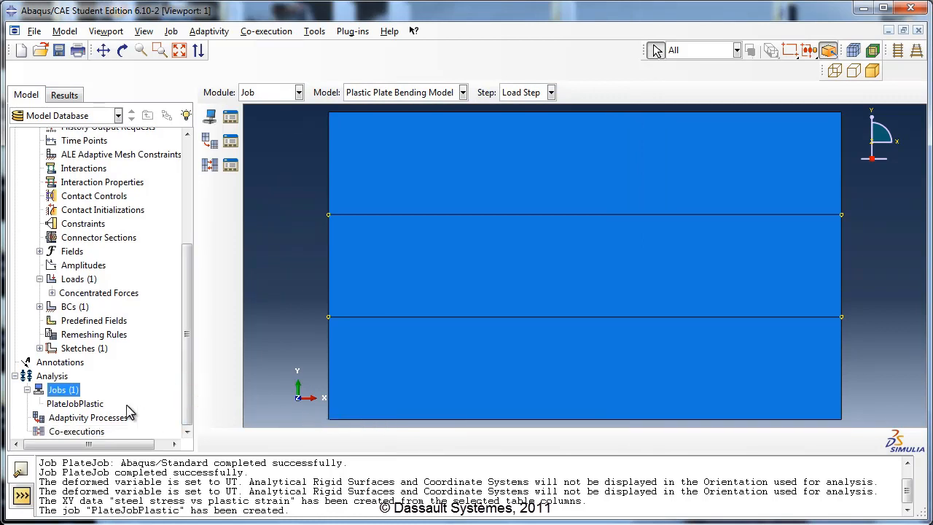
{"action": "left_click", "coordinate": [89, 406]}
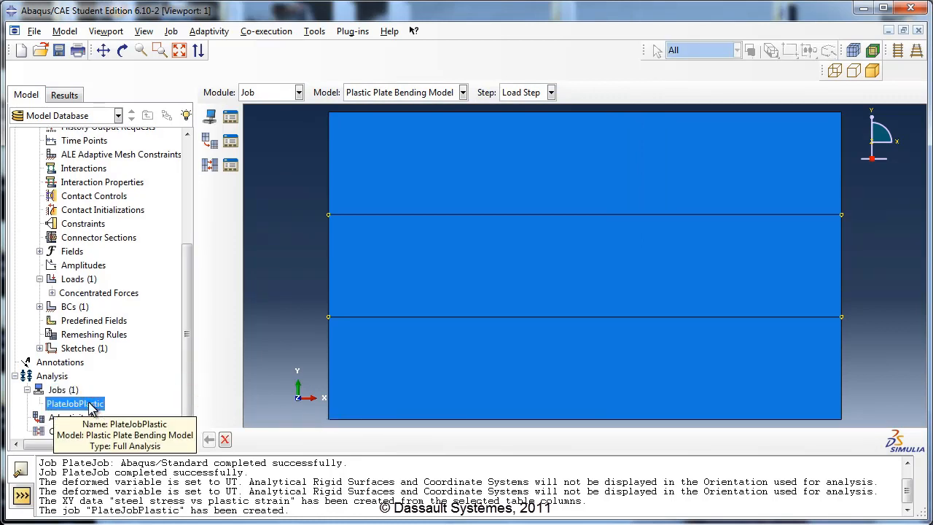
{"action": "right_click", "coordinate": [88, 401]}
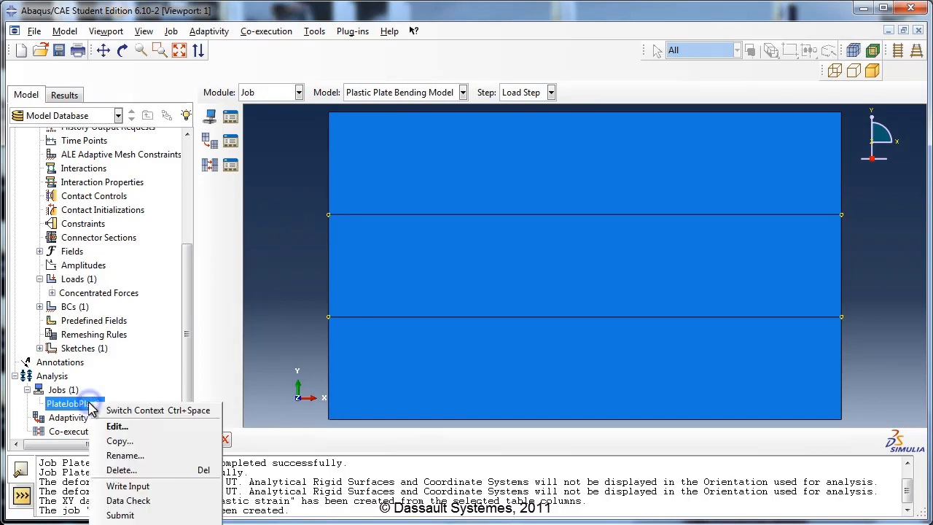
{"action": "left_click", "coordinate": [121, 514]}
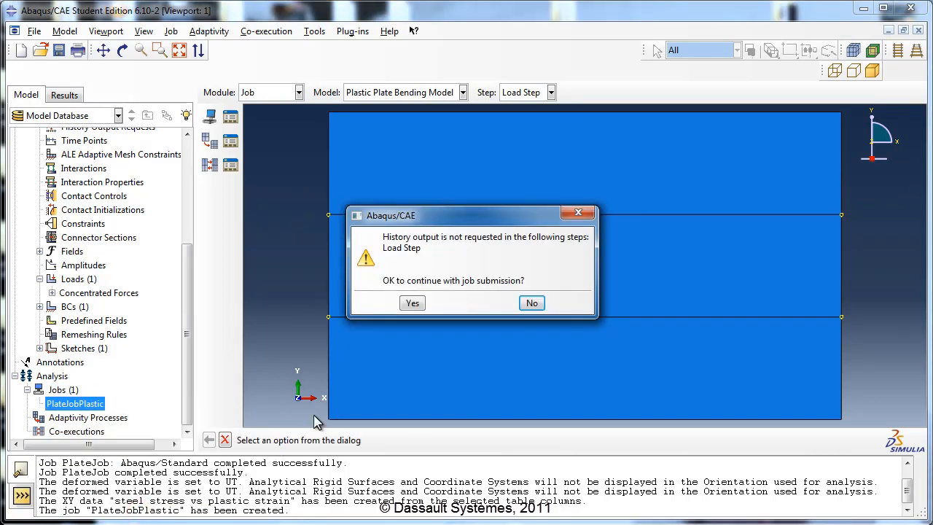
{"action": "left_click", "coordinate": [403, 304]}
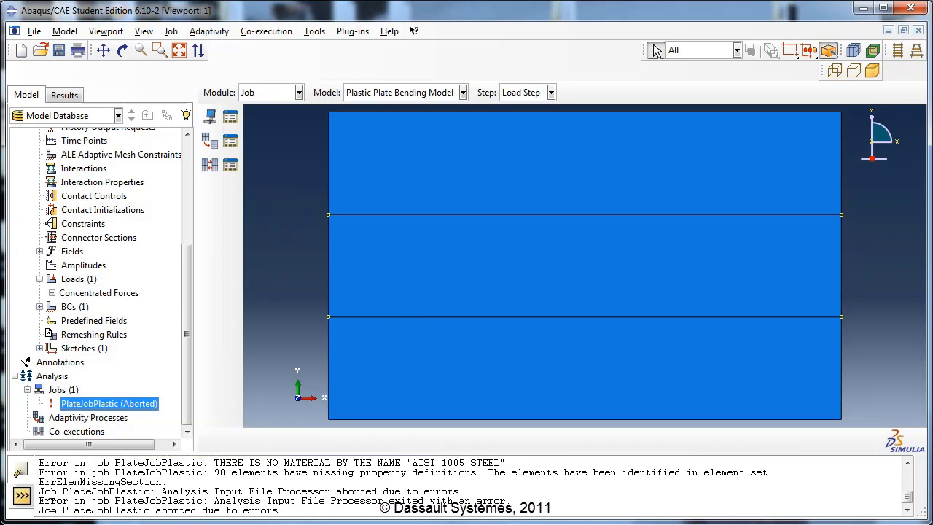
{"action": "left_click_drag", "start_coordinate": [41, 502], "coordinate": [508, 512]}
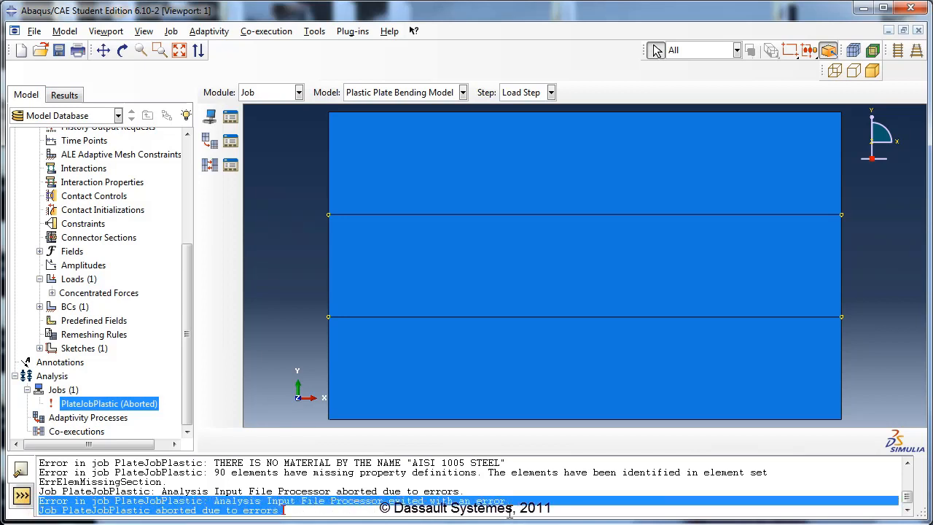
{"action": "left_click", "coordinate": [356, 505]}
{"action": "left_click_drag", "start_coordinate": [40, 463], "coordinate": [508, 468]}
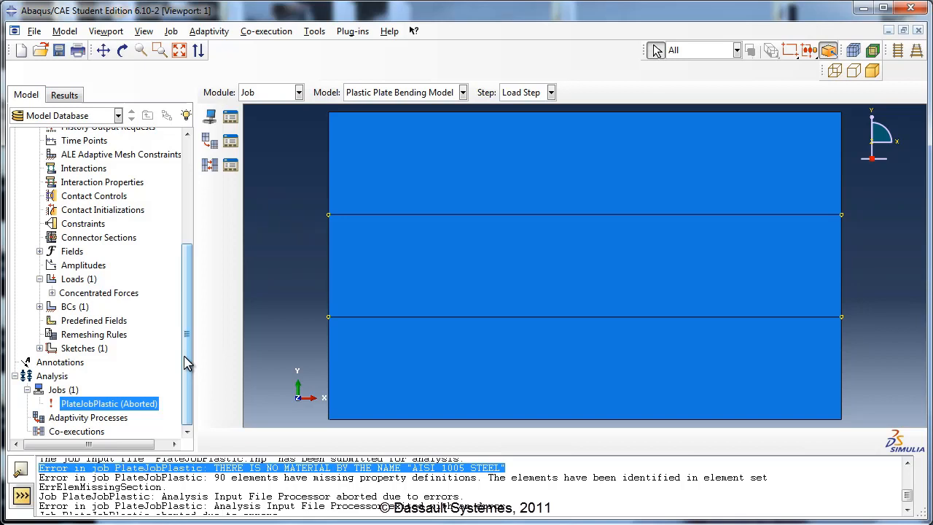
Step: Edit Plate Section so that it references the Steel material, and save the section
{"action": "left_click_drag", "start_coordinate": [186, 363], "coordinate": [191, 255]}
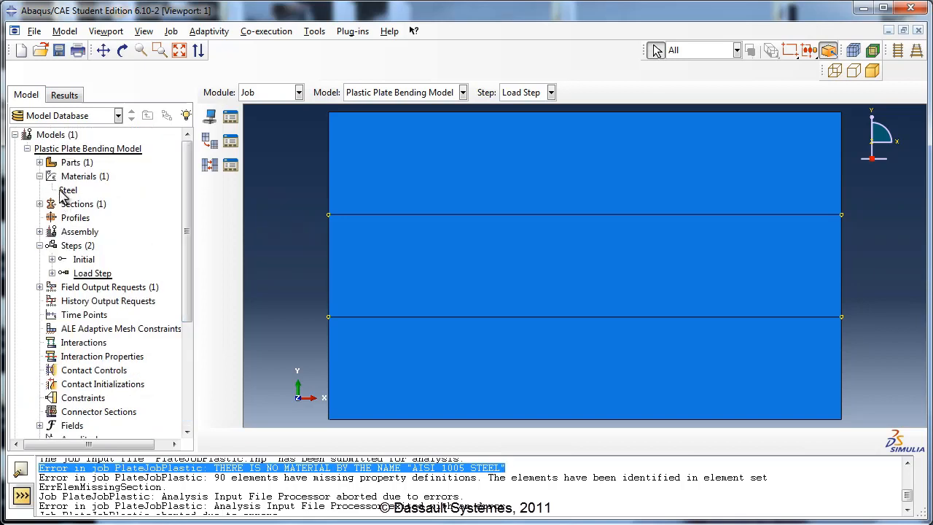
{"action": "left_click", "coordinate": [40, 204]}
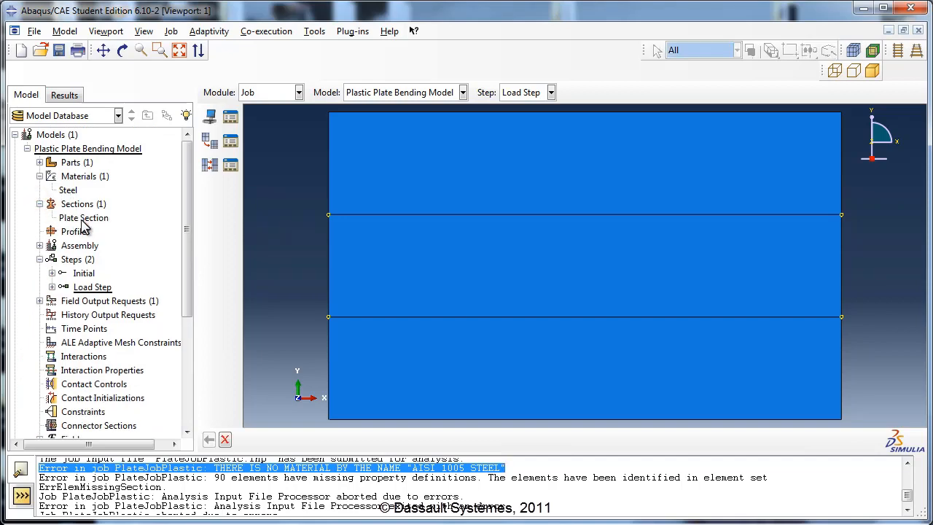
{"action": "right_click", "coordinate": [82, 223]}
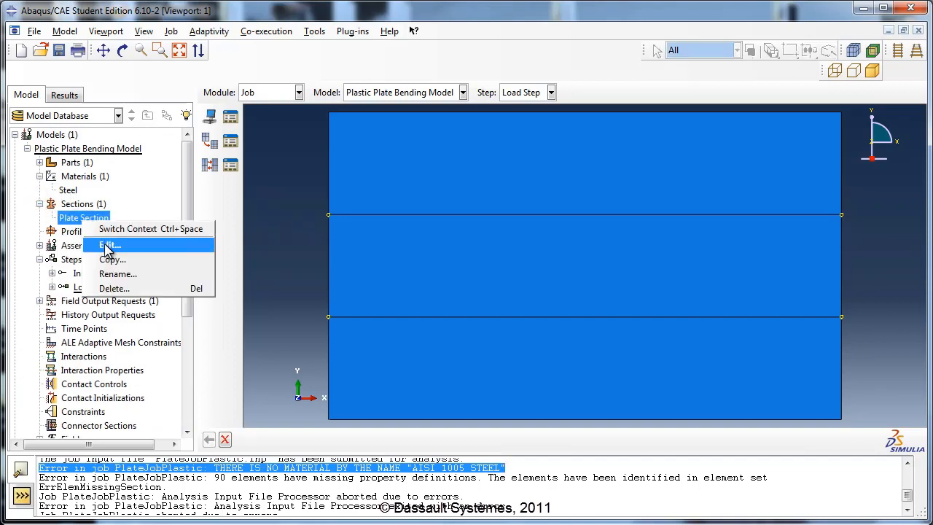
{"action": "left_click", "coordinate": [106, 244]}
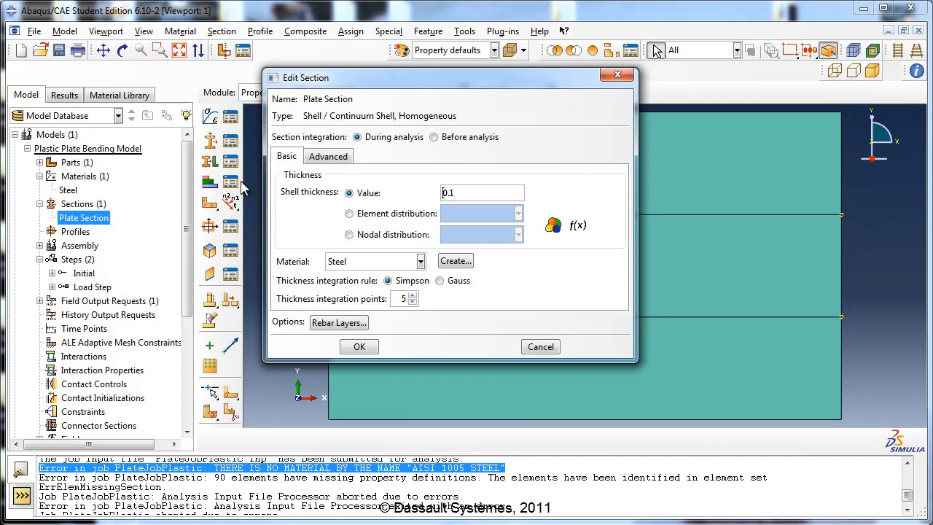
{"action": "left_click_drag", "start_coordinate": [357, 85], "coordinate": [531, 87]}
{"action": "left_click", "coordinate": [386, 222]}
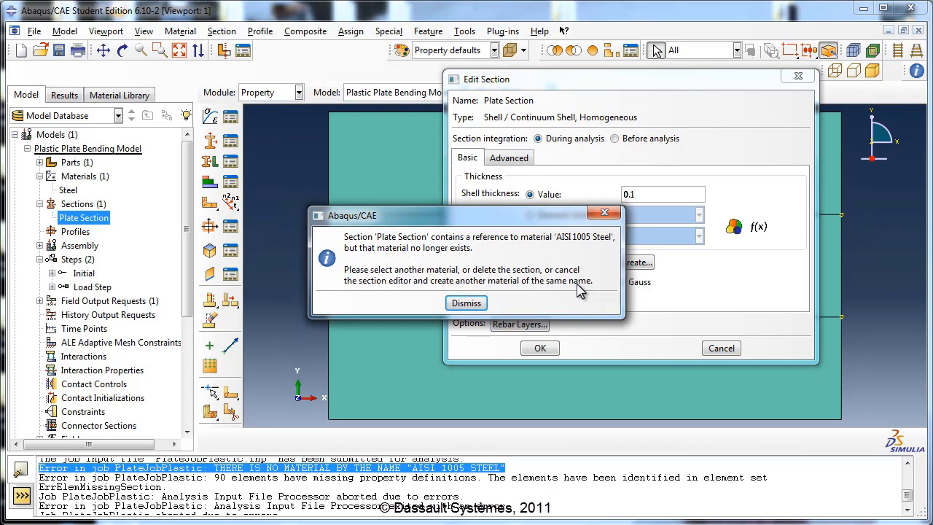
{"action": "left_click", "coordinate": [466, 304]}
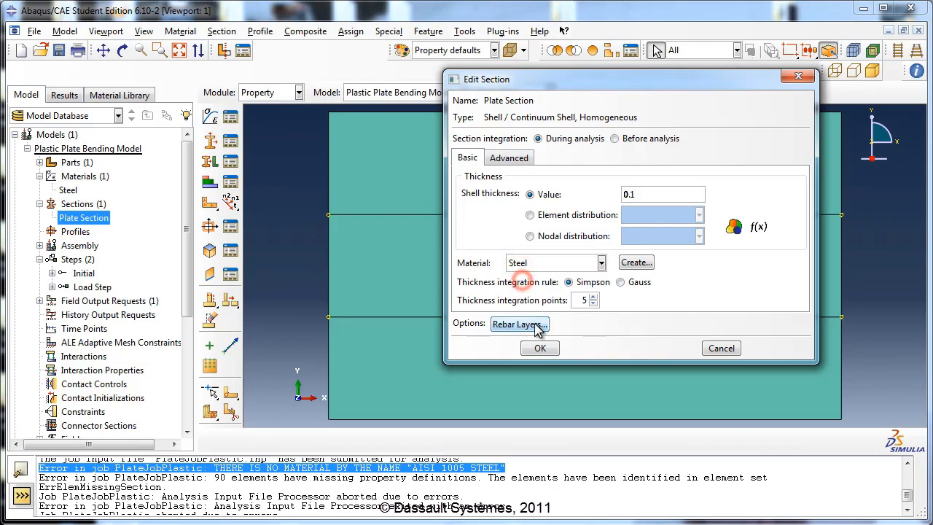
{"action": "left_click", "coordinate": [538, 349]}
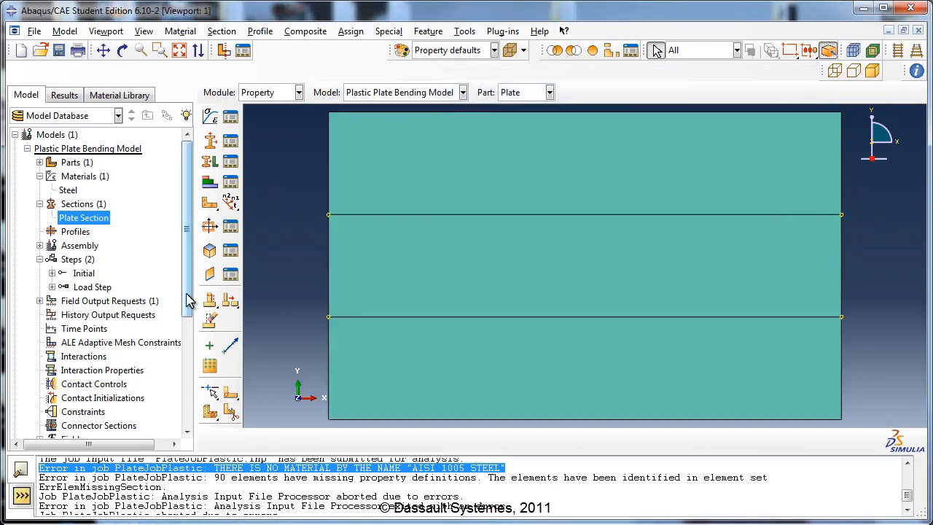
Step: Resubmit the PlateJobPlastic job, overwriting its existing job files and continuing without history output
{"action": "left_click_drag", "start_coordinate": [187, 299], "coordinate": [195, 410]}
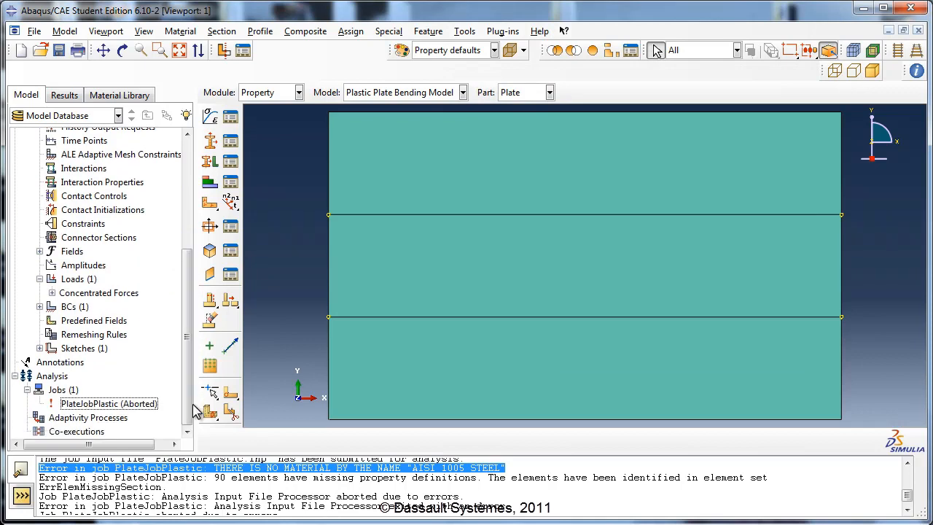
{"action": "right_click", "coordinate": [145, 403]}
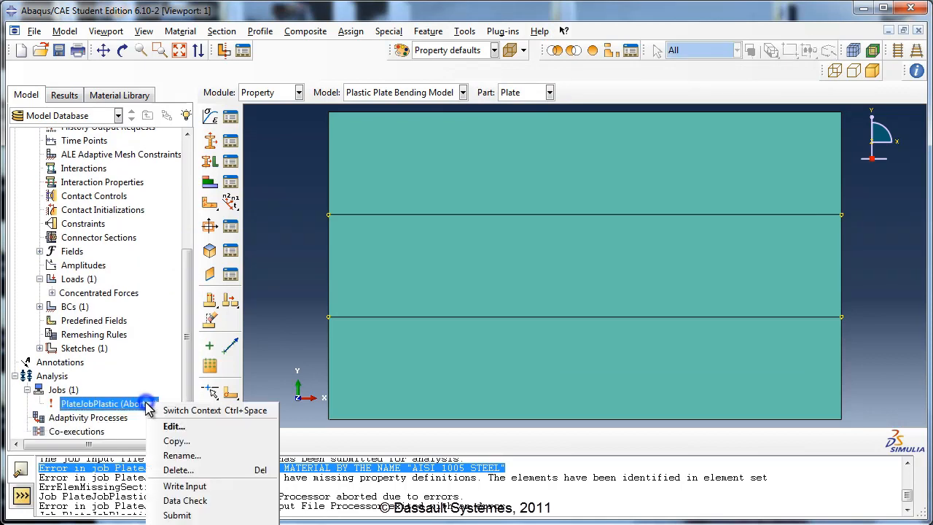
{"action": "left_click", "coordinate": [191, 515]}
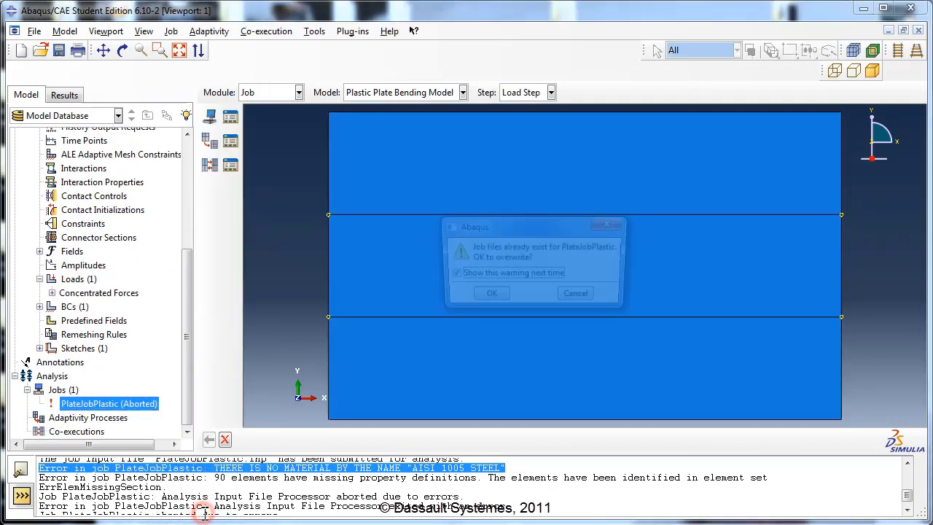
{"action": "left_click", "coordinate": [487, 299]}
{"action": "left_click", "coordinate": [415, 304]}
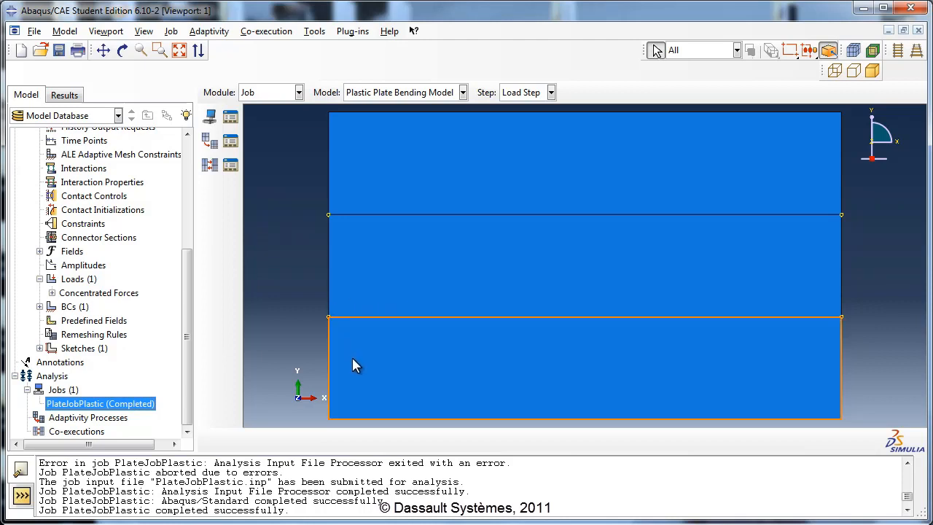
Step: Open the results of PlateJobPlastic and plot the Mises stress contours on the deformed plate
{"action": "right_click", "coordinate": [133, 404]}
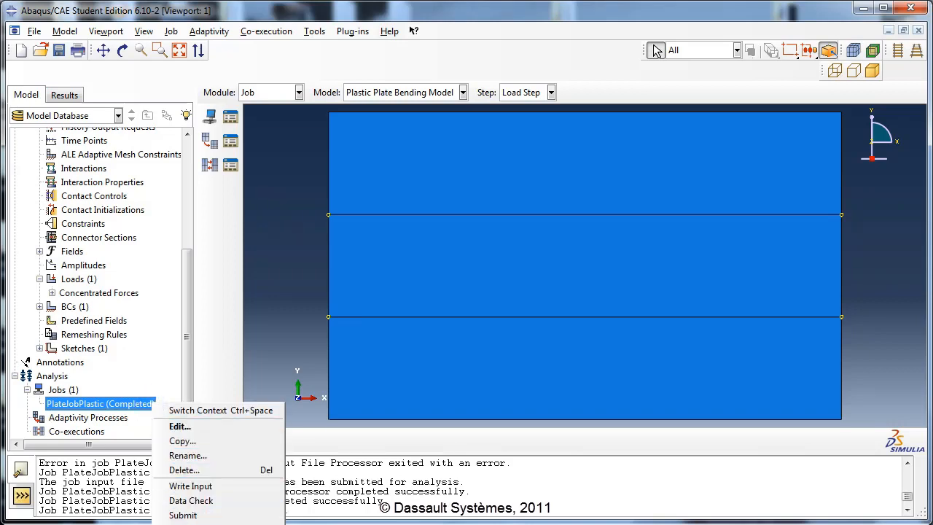
{"action": "left_click", "coordinate": [183, 523]}
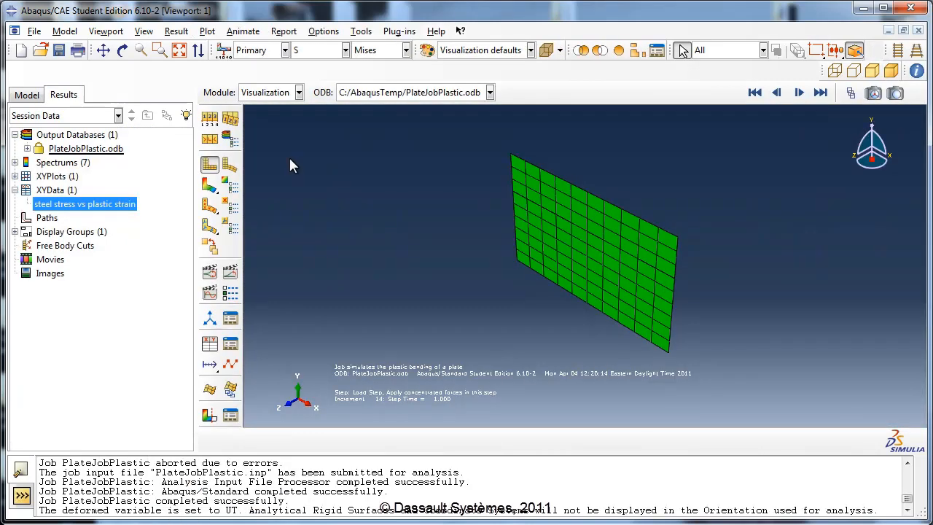
{"action": "left_click", "coordinate": [209, 186]}
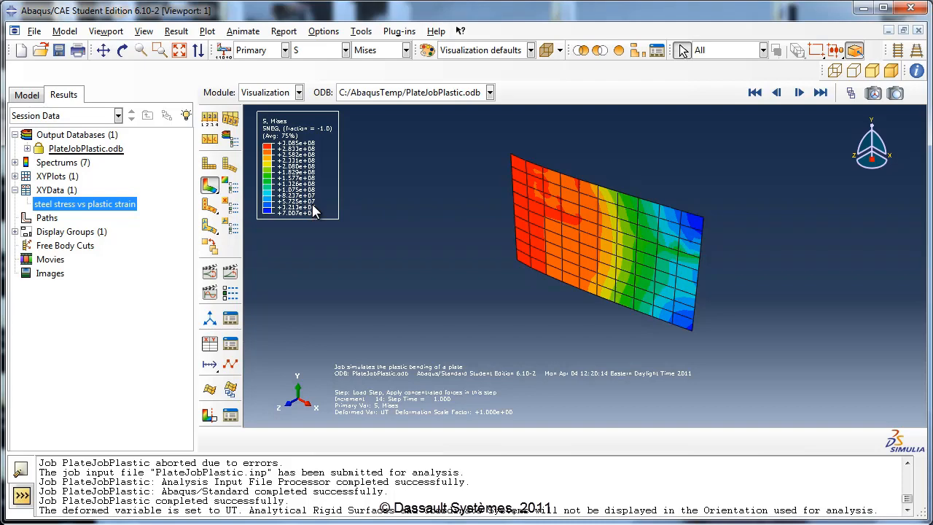
Step: Set the contour legend's font size to 14 points in the viewport annotation options
{"action": "left_click", "coordinate": [115, 34]}
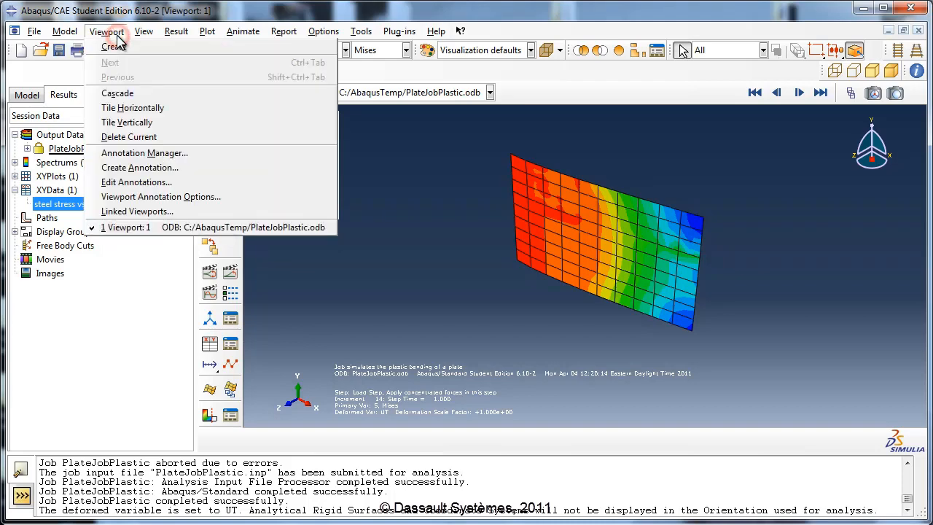
{"action": "left_click", "coordinate": [199, 197]}
{"action": "mouse_move", "coordinate": [413, 135]}
{"action": "left_mouse_down"}
{"action": "mouse_move", "coordinate": [365, 149]}
{"action": "mouse_move", "coordinate": [397, 156]}
{"action": "left_mouse_up"}
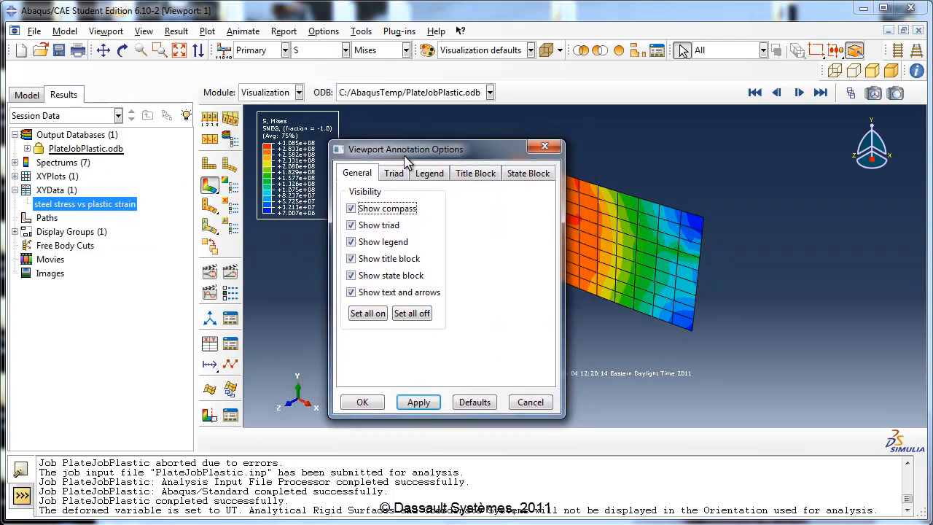
{"action": "left_click", "coordinate": [437, 175]}
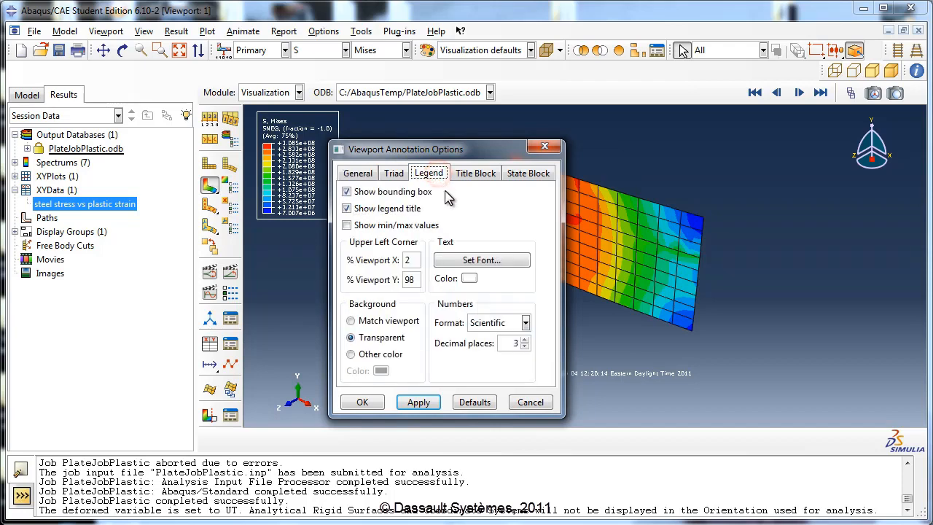
{"action": "left_click", "coordinate": [479, 260]}
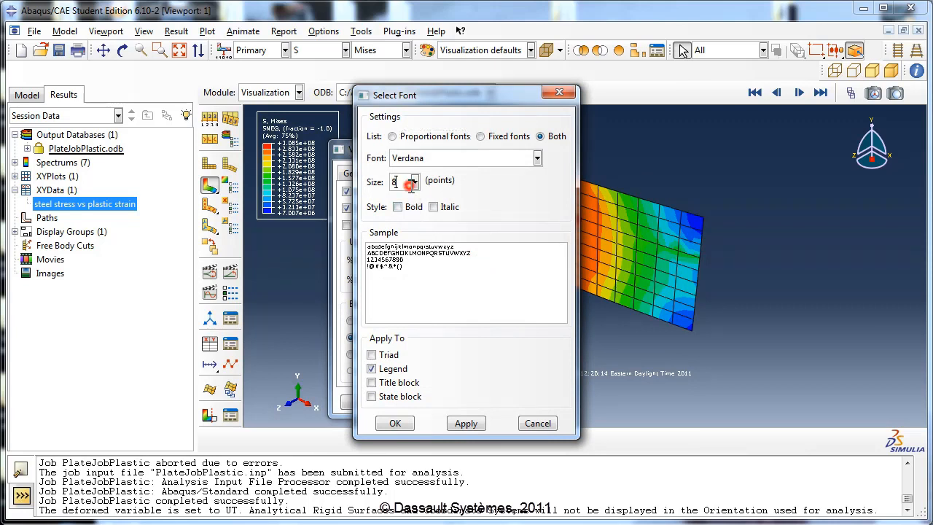
{"action": "left_click", "coordinate": [414, 181]}
{"action": "left_click", "coordinate": [400, 240]}
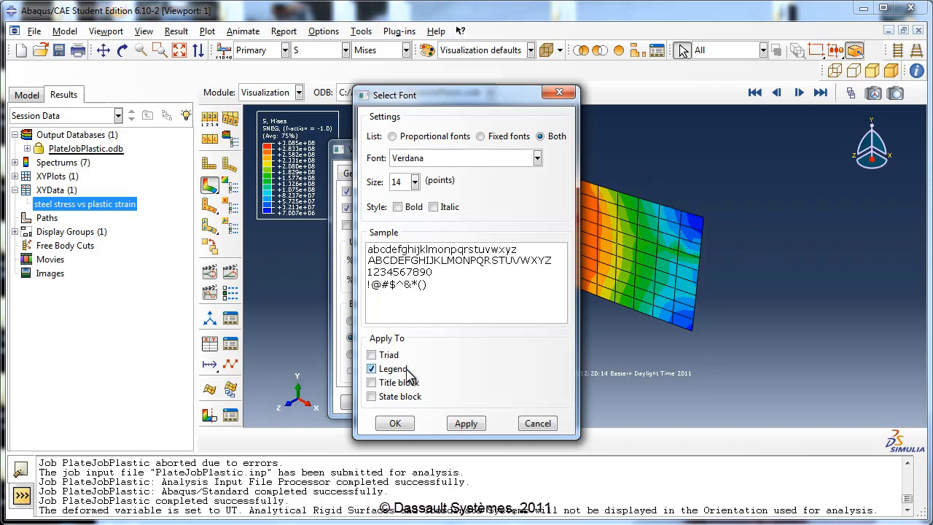
{"action": "left_click", "coordinate": [473, 427]}
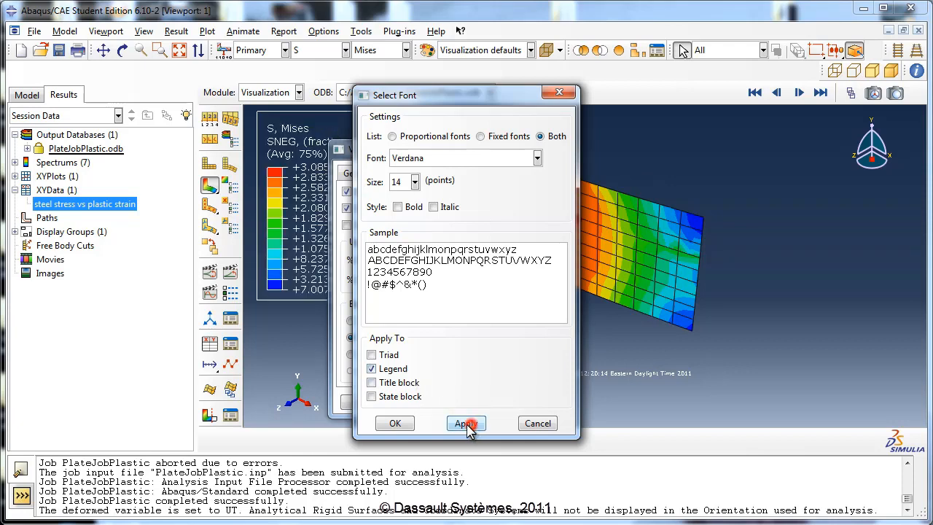
{"action": "left_click", "coordinate": [395, 422]}
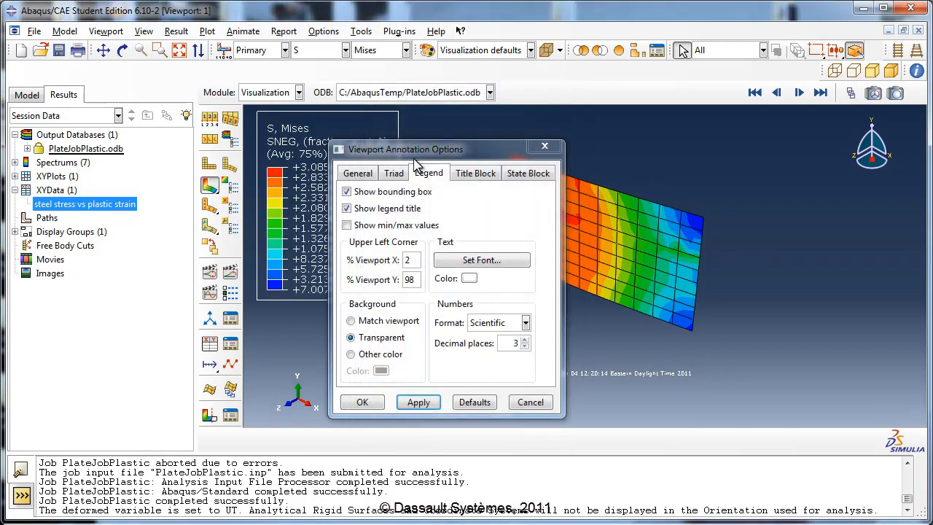
Step: Choose a 14-point font size for both the title block and the state block annotations
{"action": "mouse_move", "coordinate": [416, 156]}
{"action": "left_mouse_down"}
{"action": "mouse_move", "coordinate": [626, 175]}
{"action": "mouse_move", "coordinate": [682, 191]}
{"action": "mouse_move", "coordinate": [629, 177]}
{"action": "left_mouse_up"}
{"action": "left_click", "coordinate": [685, 195]}
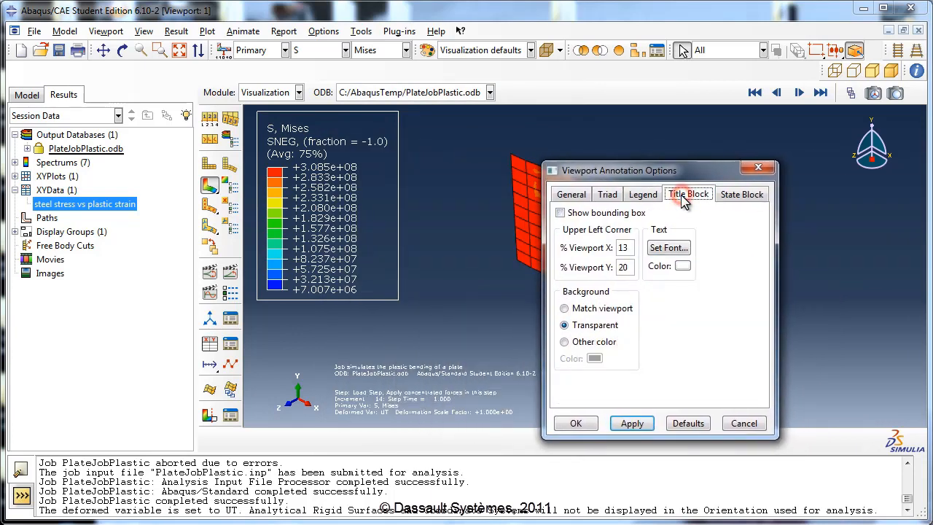
{"action": "left_click", "coordinate": [668, 248]}
{"action": "left_click_drag", "start_coordinate": [471, 95], "coordinate": [646, 105]}
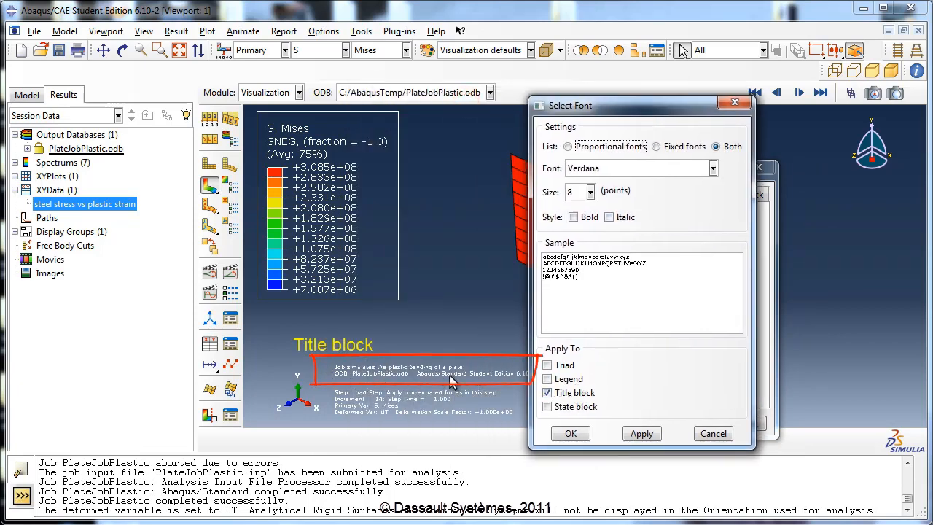
{"action": "left_click", "coordinate": [567, 411]}
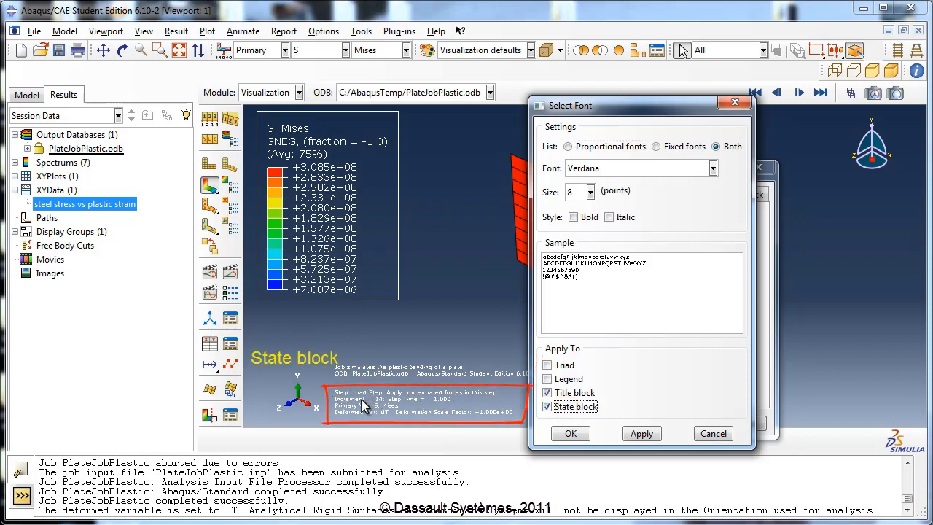
{"action": "left_click", "coordinate": [589, 192]}
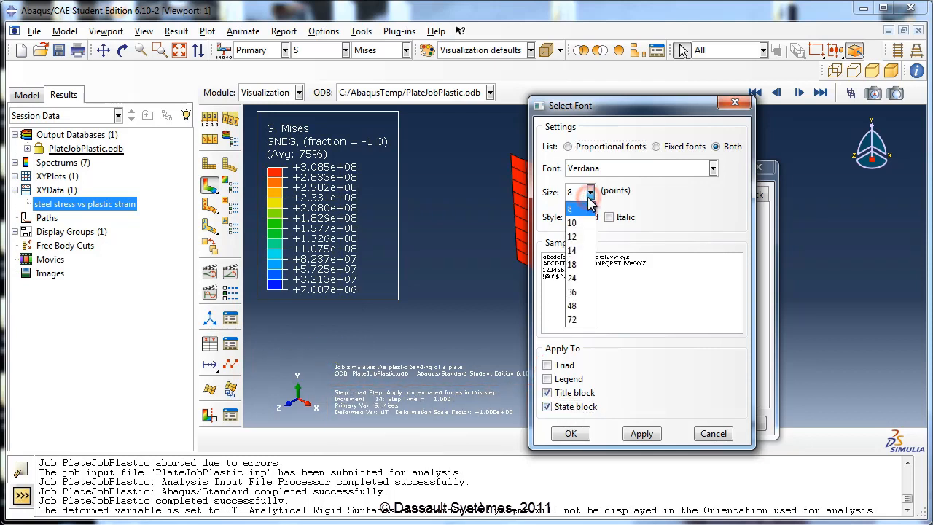
{"action": "left_click", "coordinate": [587, 249]}
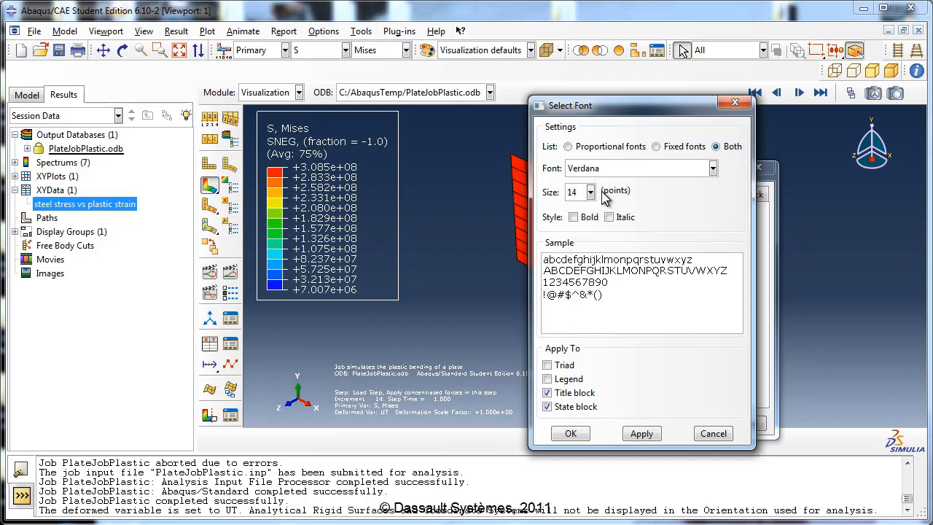
Step: Change the title and state block font to Times New Roman italic, and accept the viewport annotation options
{"action": "left_click", "coordinate": [616, 170]}
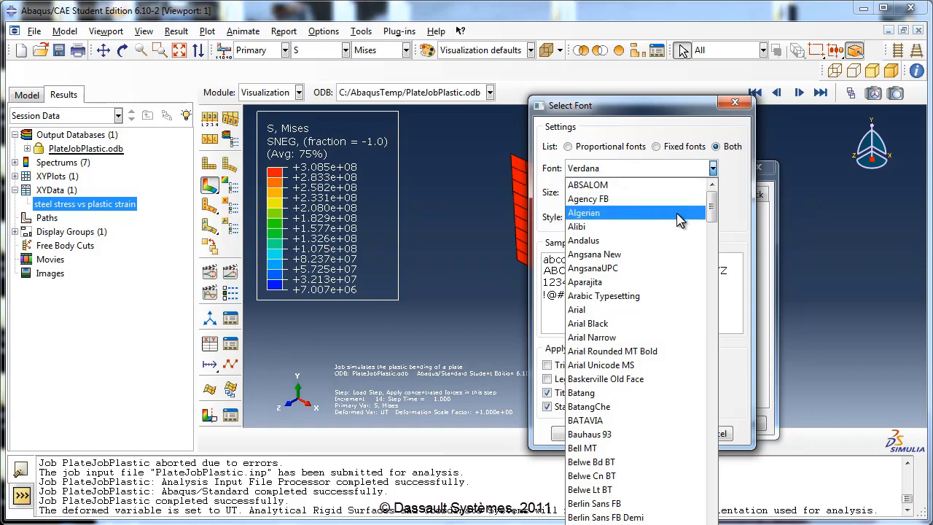
{"action": "left_click_drag", "start_coordinate": [712, 204], "coordinate": [712, 524]}
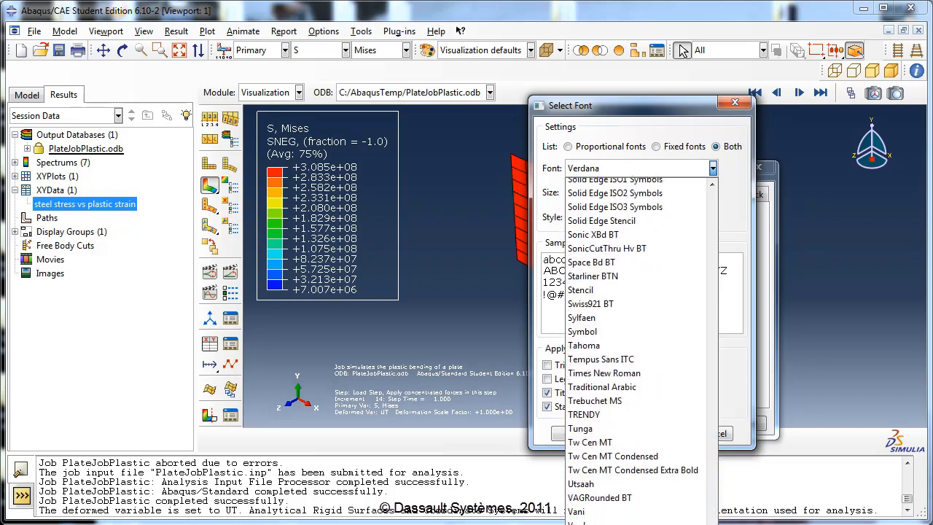
{"action": "left_click", "coordinate": [632, 373]}
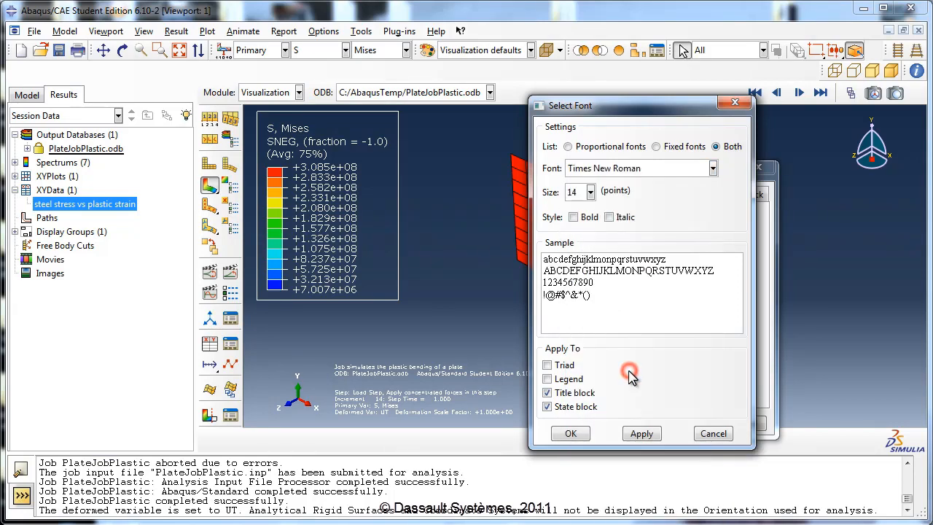
{"action": "left_click", "coordinate": [610, 217]}
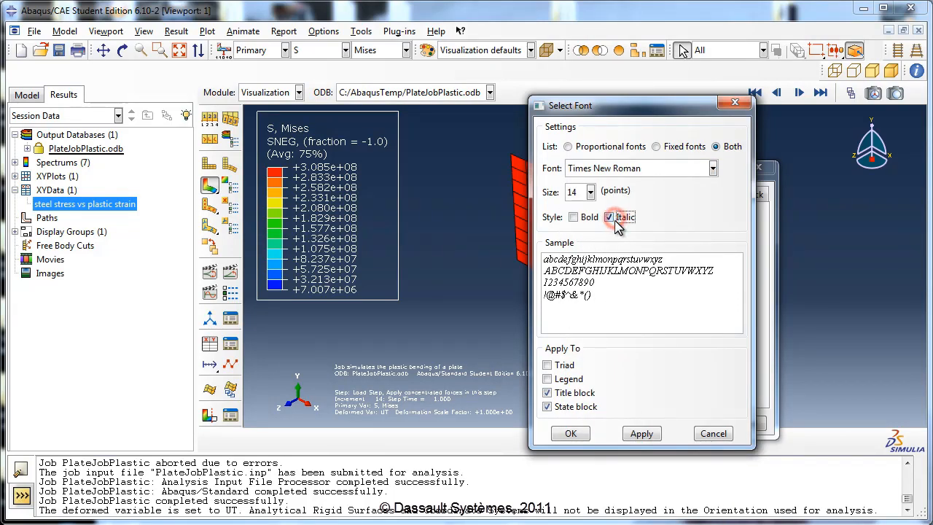
{"action": "left_click", "coordinate": [573, 435]}
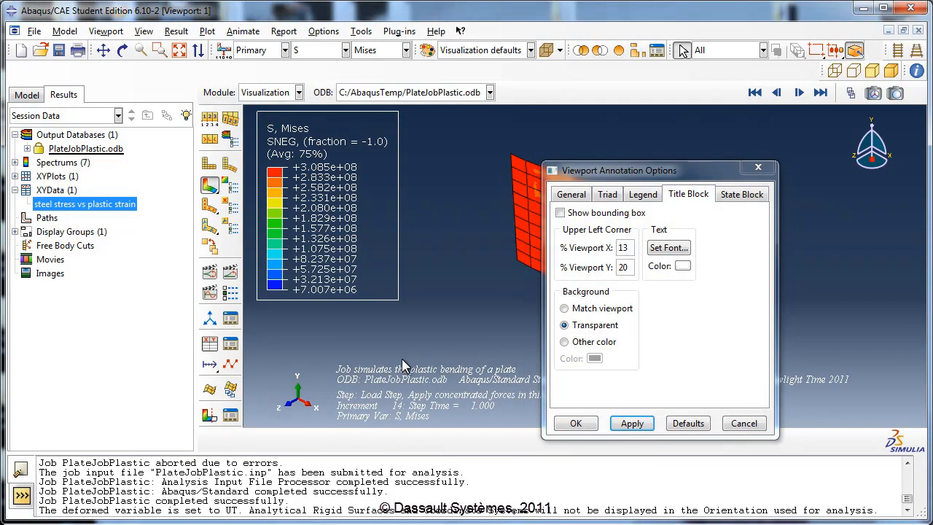
{"action": "left_click", "coordinate": [592, 424]}
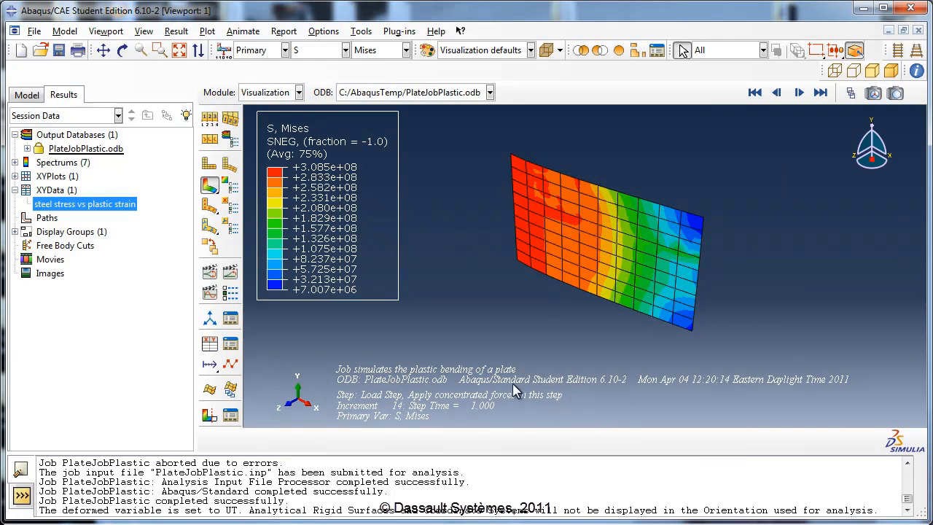
Step: Locate PlateJobPlastic in the model tree and examine its job files in the AbaqusTemp folder
{"action": "left_click", "coordinate": [25, 96]}
{"action": "left_click", "coordinate": [189, 320]}
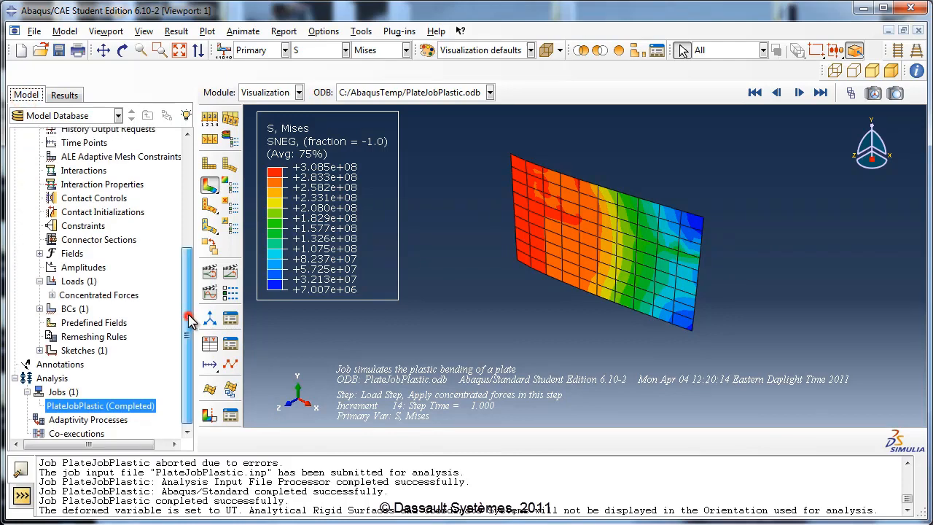
{"action": "left_click_drag", "start_coordinate": [188, 321], "coordinate": [181, 343]}
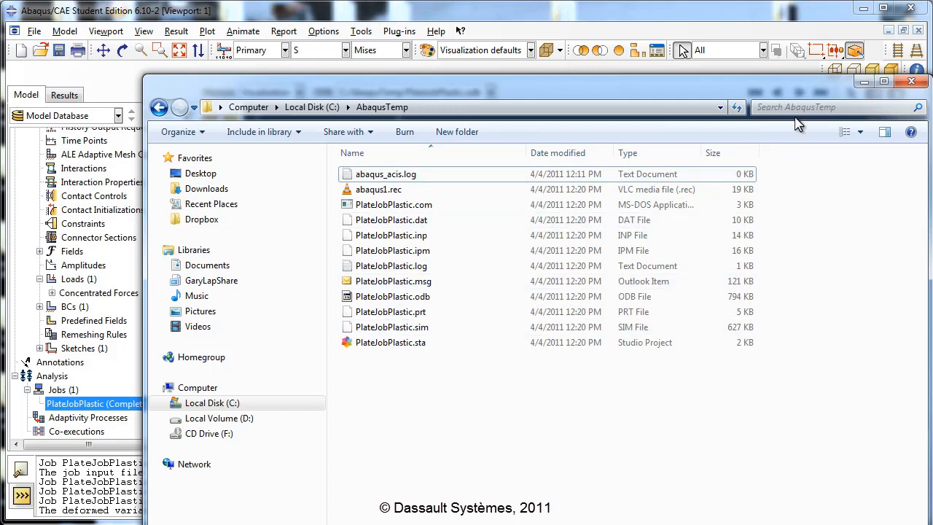
{"action": "left_click", "coordinate": [863, 82]}
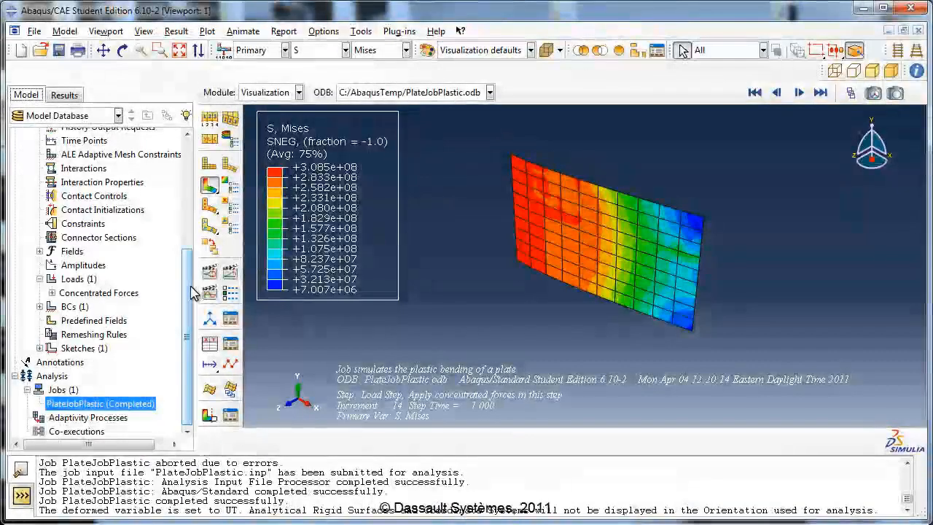
Step: In the Step module, edit the restart request for Load Step to frequency 1 with overlay enabled
{"action": "scroll", "coordinate": [191, 291], "scroll_direction": "up", "scroll_amount": 3}
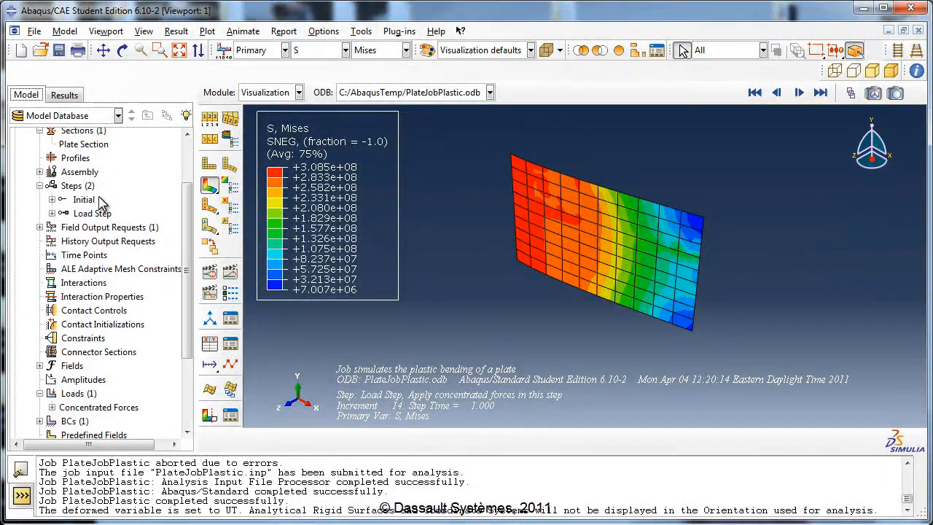
{"action": "left_click", "coordinate": [277, 94]}
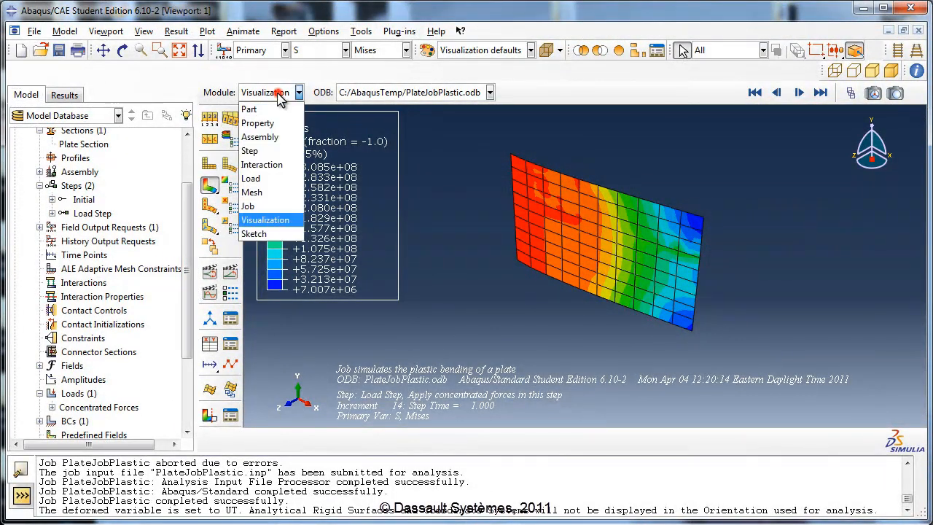
{"action": "left_click", "coordinate": [261, 151]}
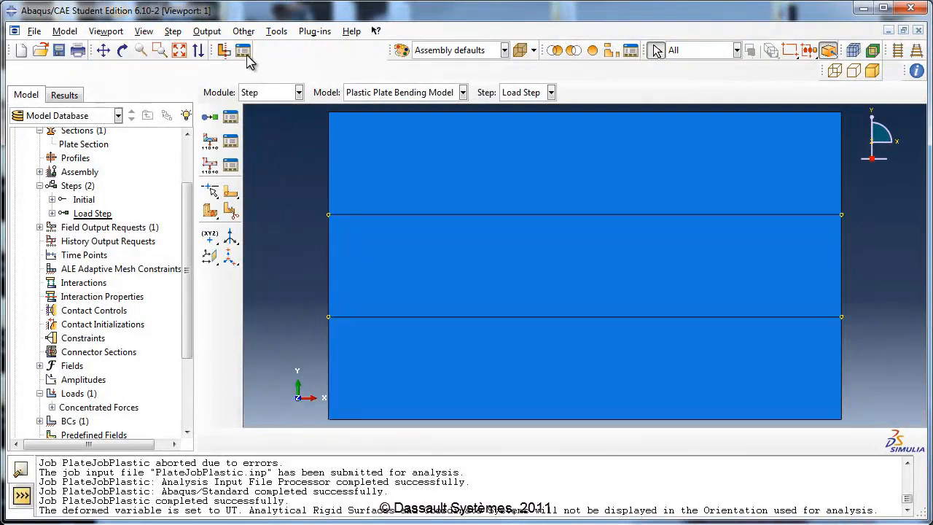
{"action": "left_click", "coordinate": [207, 32]}
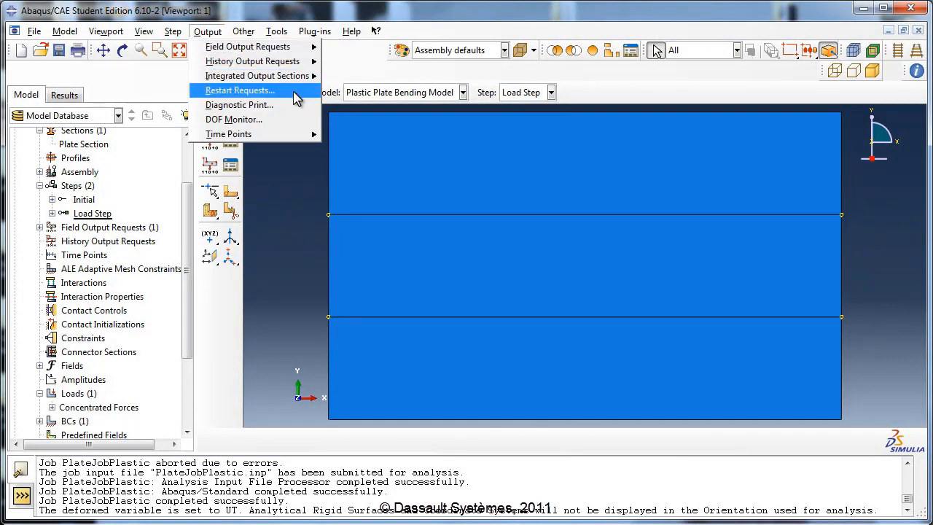
{"action": "left_click", "coordinate": [241, 90]}
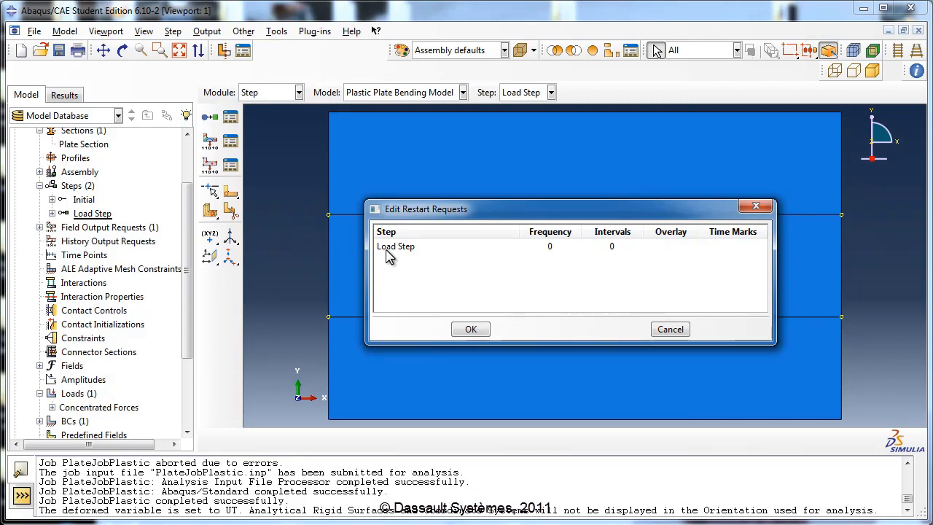
{"action": "left_click", "coordinate": [559, 248]}
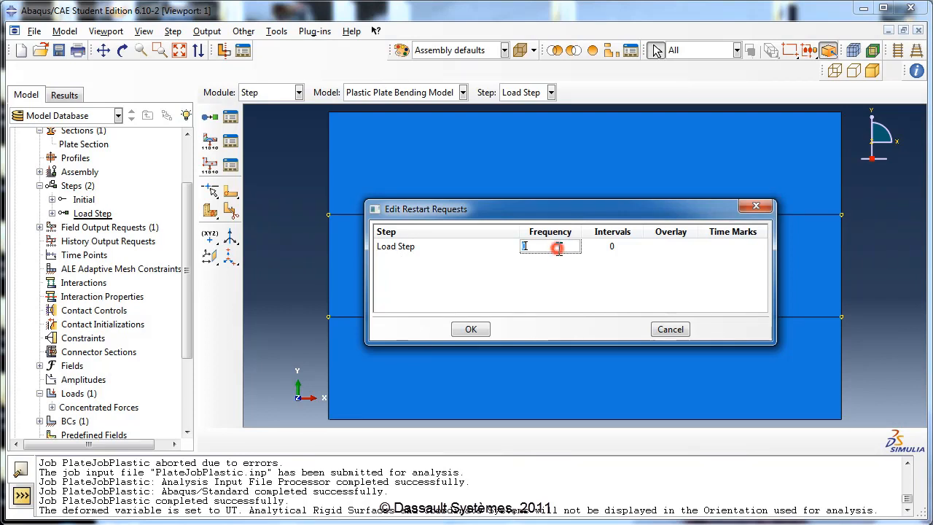
{"action": "type", "text": "1"}
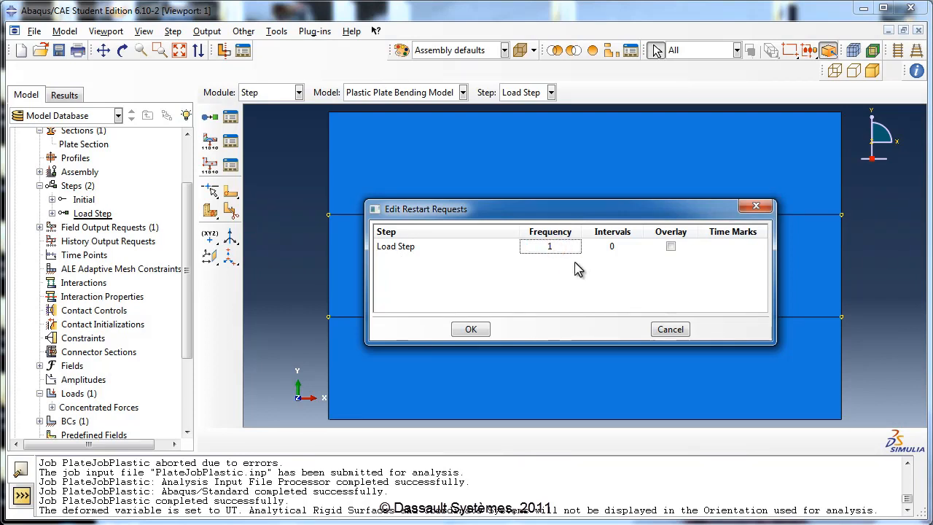
{"action": "left_click", "coordinate": [575, 265]}
{"action": "left_click", "coordinate": [670, 247]}
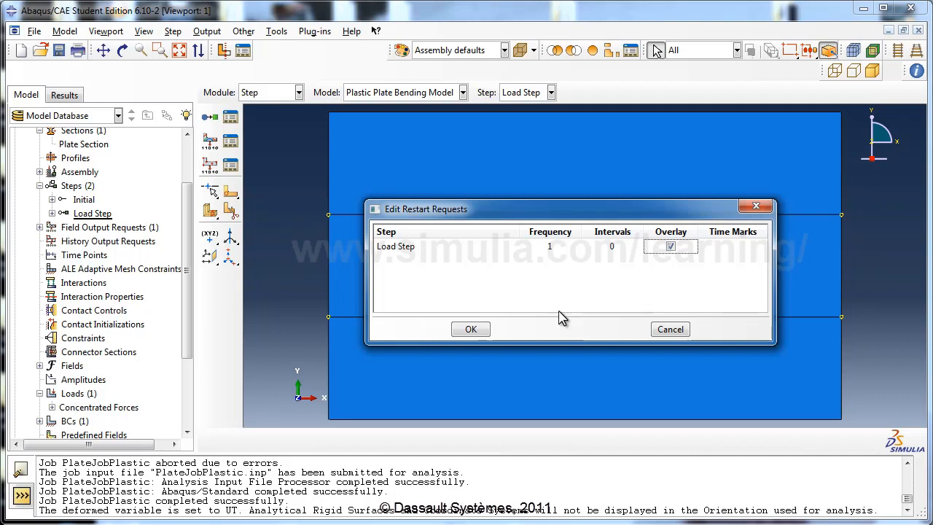
{"action": "left_click", "coordinate": [471, 329]}
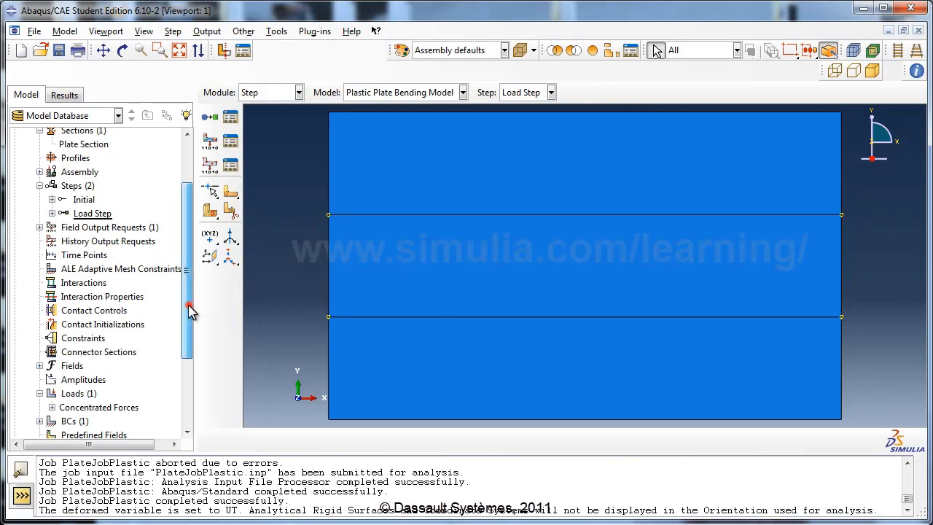
Step: Rerun PlateJobPlastic, overwriting its files and continuing without history output, and select the resulting PlateJobPlastic.res file in the AbaqusTemp folder
{"action": "left_click_drag", "start_coordinate": [187, 308], "coordinate": [189, 392]}
{"action": "right_click", "coordinate": [143, 403]}
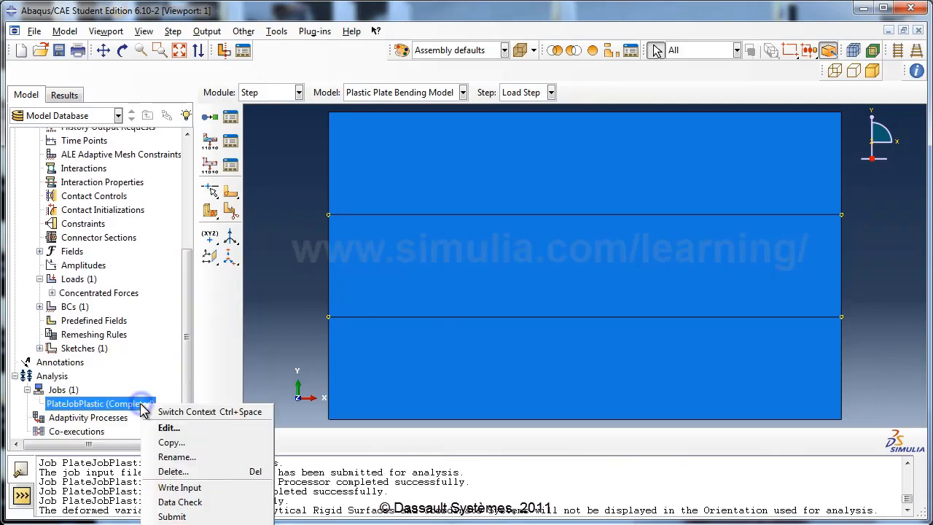
{"action": "left_click", "coordinate": [172, 516]}
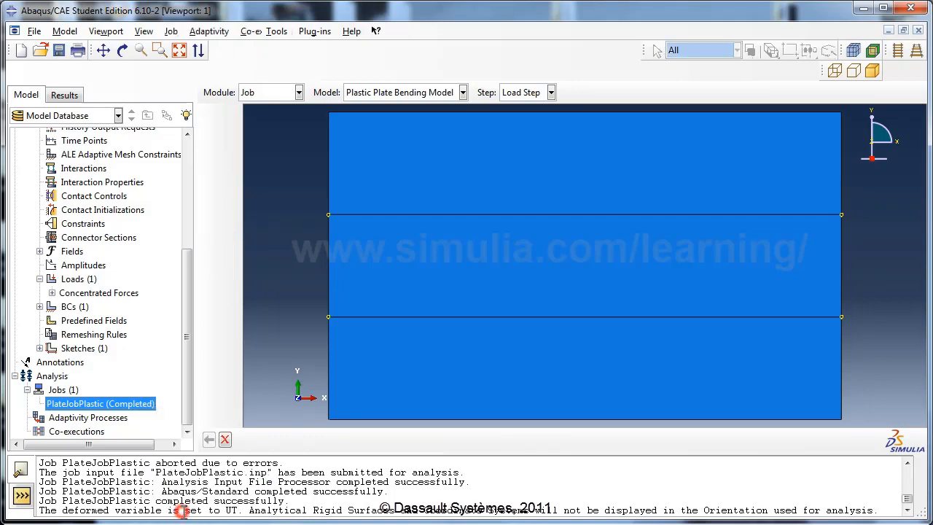
{"action": "left_click", "coordinate": [485, 297]}
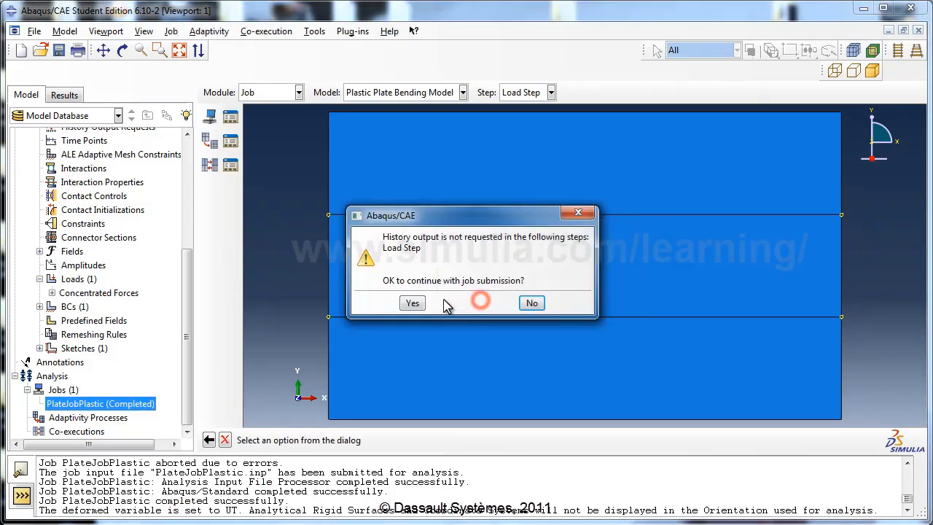
{"action": "left_click", "coordinate": [420, 302]}
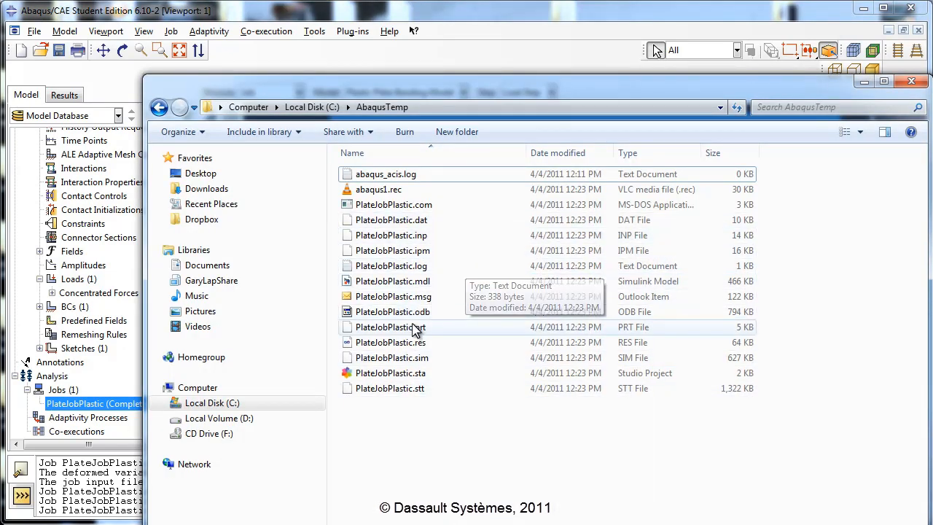
{"action": "left_click", "coordinate": [390, 347]}
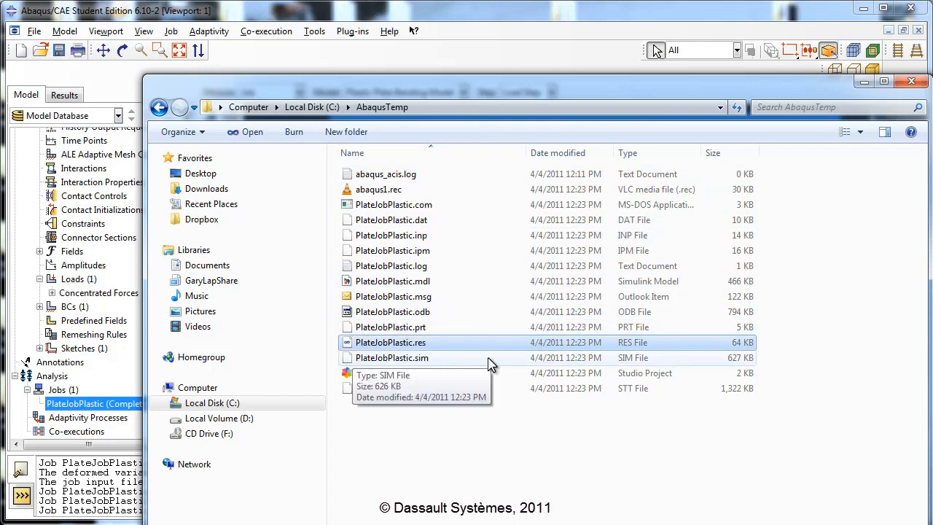
Step: Return to Abaqus/CAE and copy Plastic Plate Bending Model to a new model named Plate Springback Model
{"action": "left_click", "coordinate": [863, 80]}
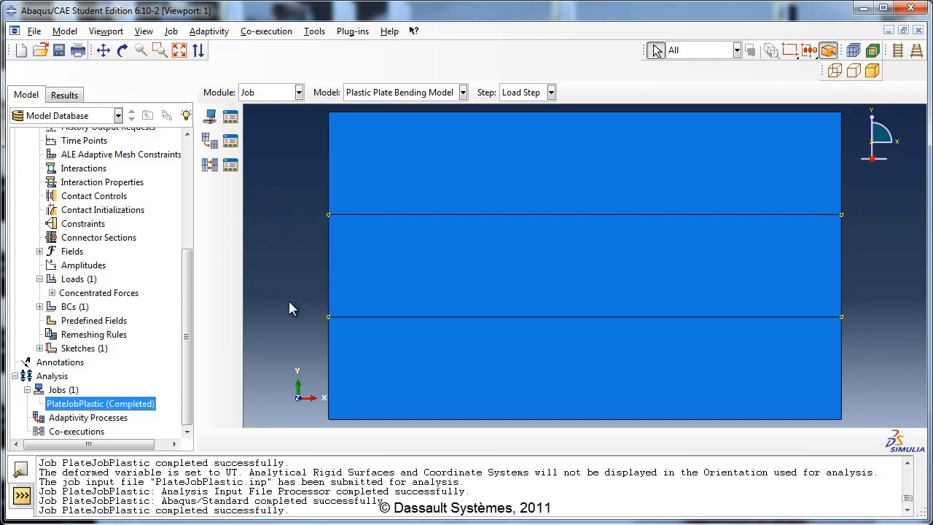
{"action": "left_click_drag", "start_coordinate": [188, 289], "coordinate": [198, 183]}
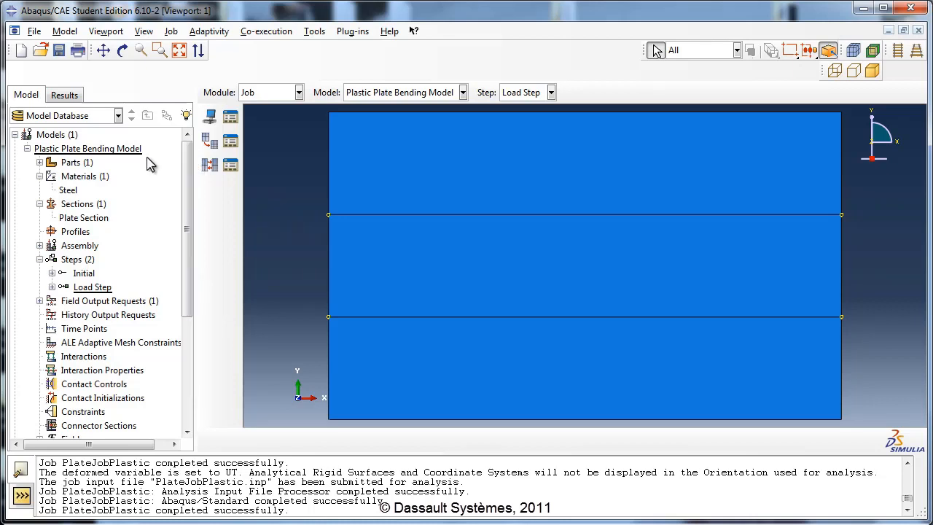
{"action": "left_click", "coordinate": [27, 148]}
{"action": "right_click", "coordinate": [62, 150]}
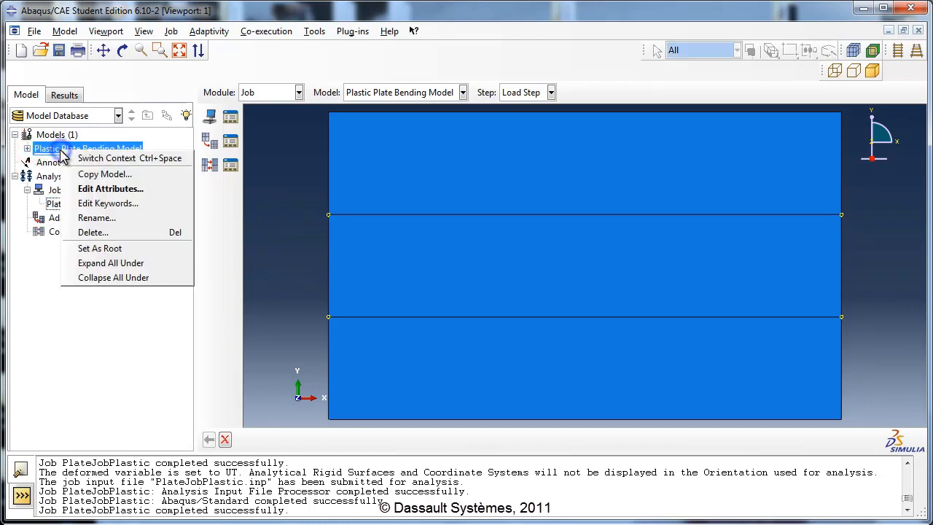
{"action": "left_click", "coordinate": [137, 176]}
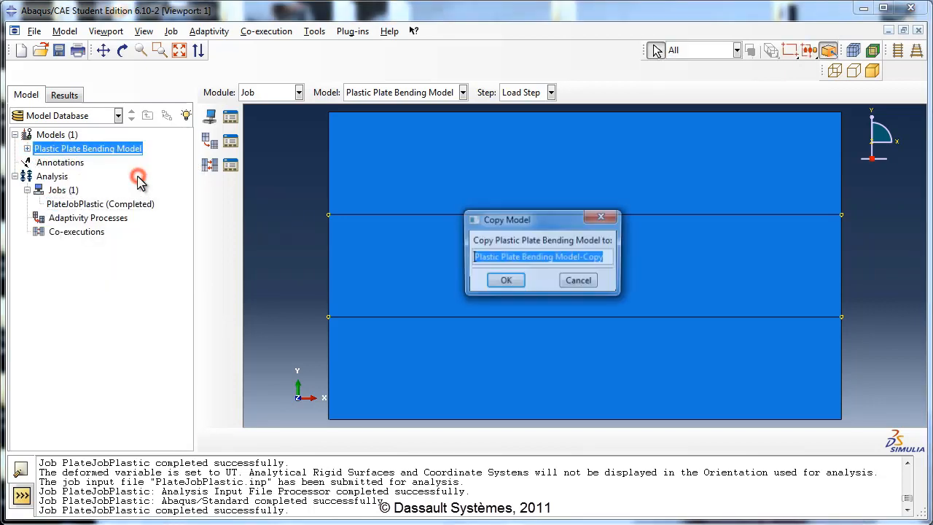
{"action": "left_click_drag", "start_coordinate": [476, 220], "coordinate": [304, 234]}
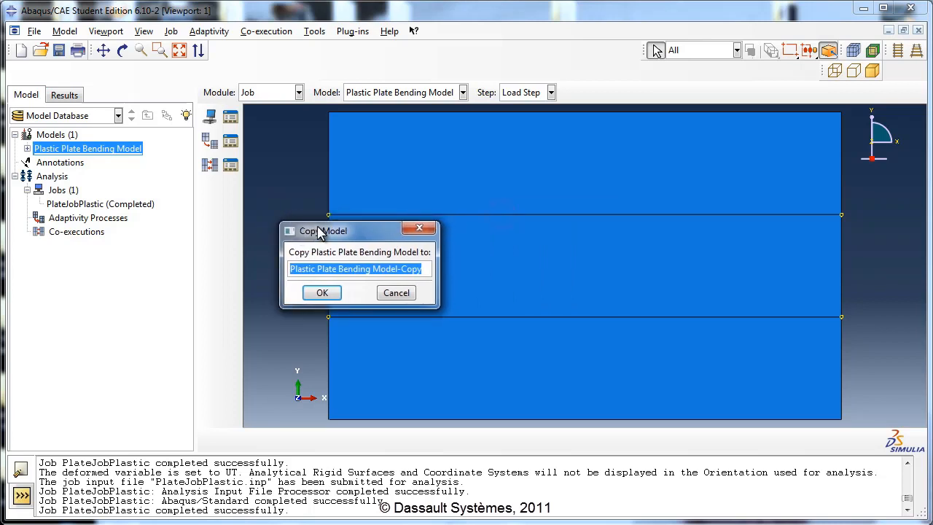
{"action": "type", "text": "P"}
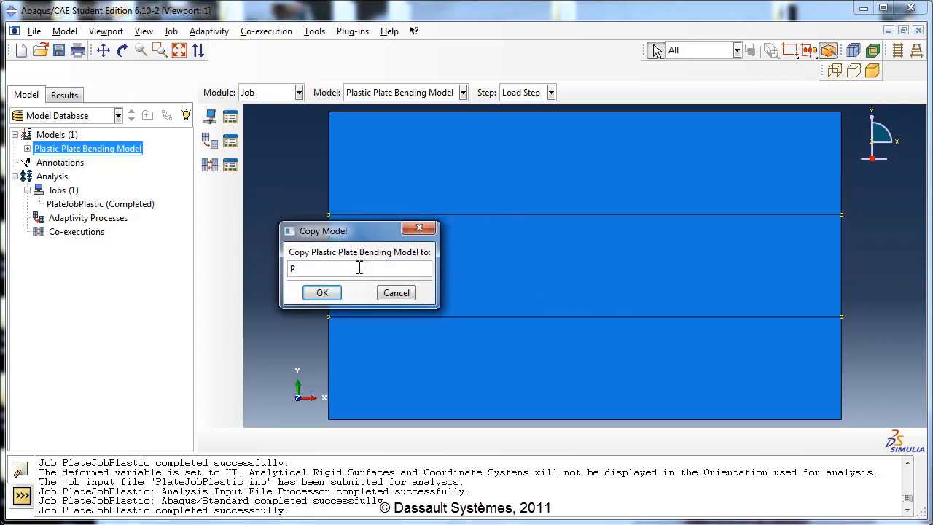
{"action": "type", "text": "late Springback Model"}
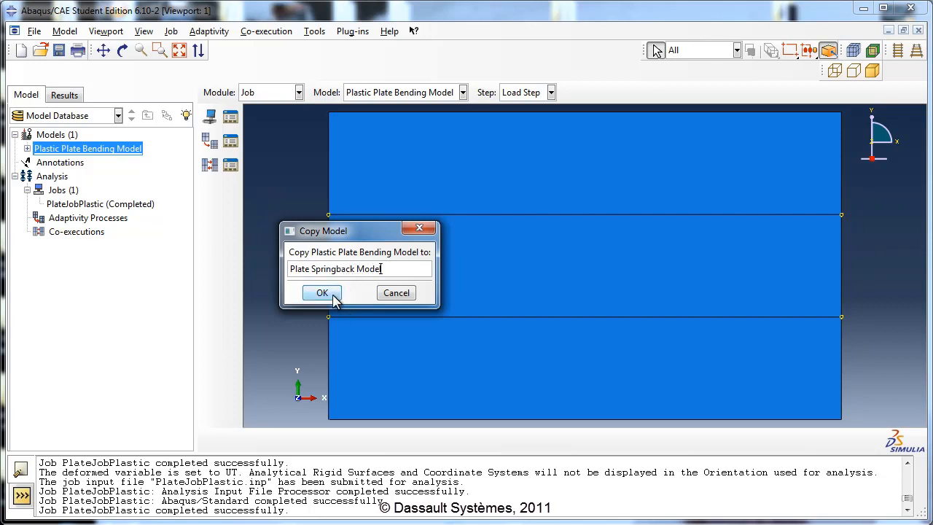
{"action": "left_click", "coordinate": [332, 294]}
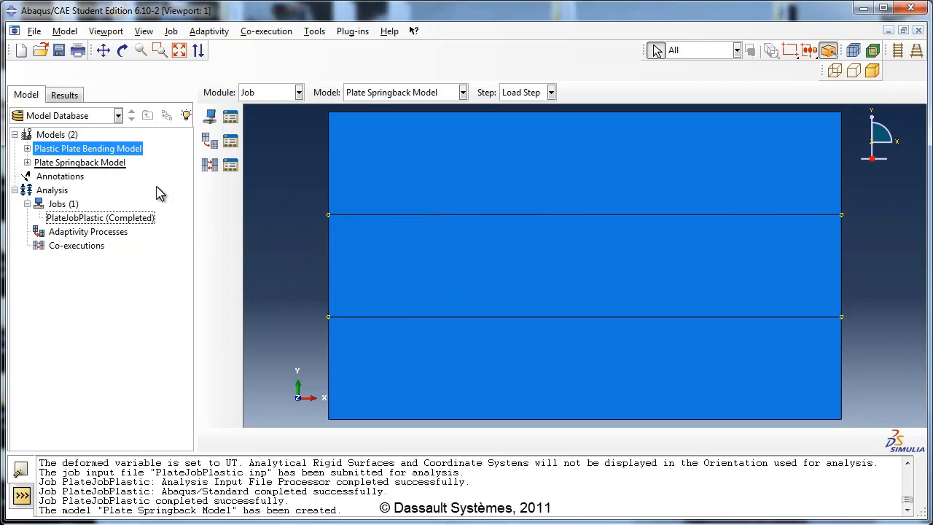
Step: Edit the attributes of Plate Springback Model so its restart data is read from job PlateJobPlastic
{"action": "right_click", "coordinate": [110, 165]}
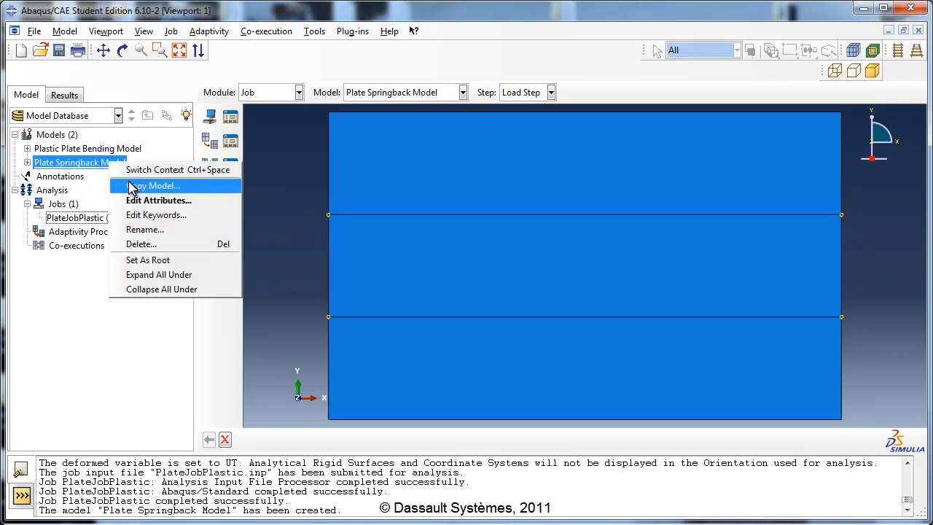
{"action": "left_click", "coordinate": [144, 200]}
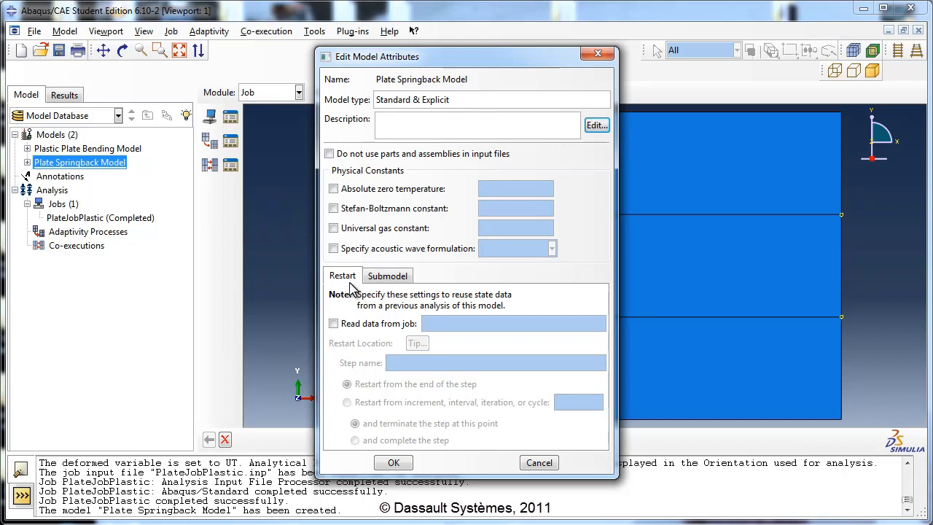
{"action": "left_click", "coordinate": [333, 323]}
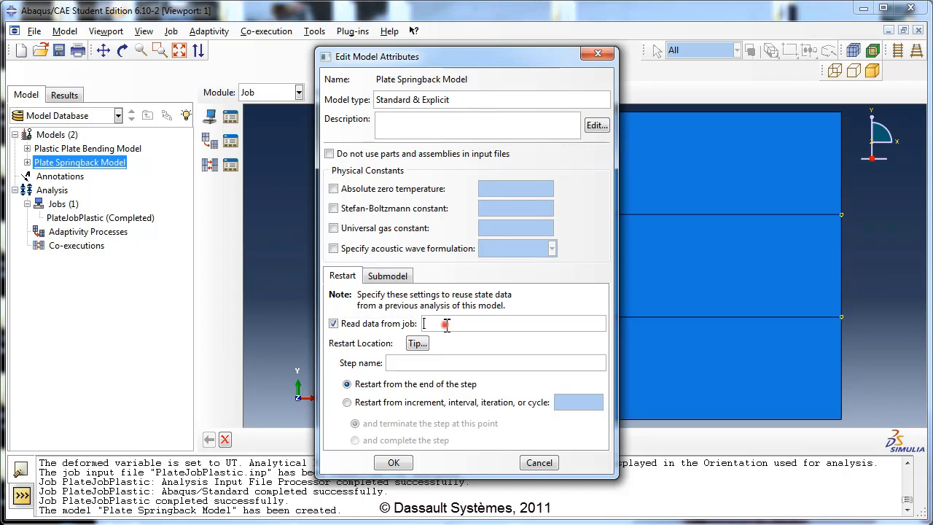
{"action": "left_click", "coordinate": [131, 218]}
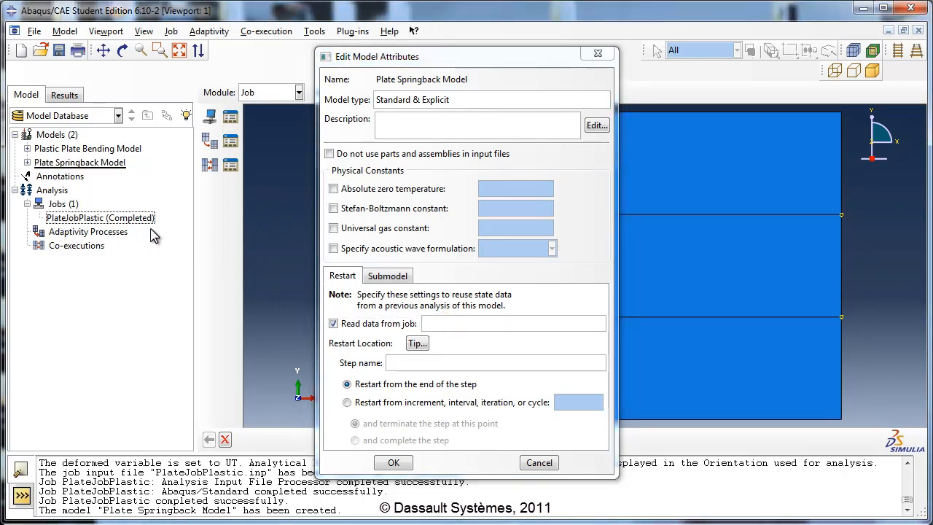
{"action": "left_click", "coordinate": [444, 323]}
{"action": "type", "text": "P"}
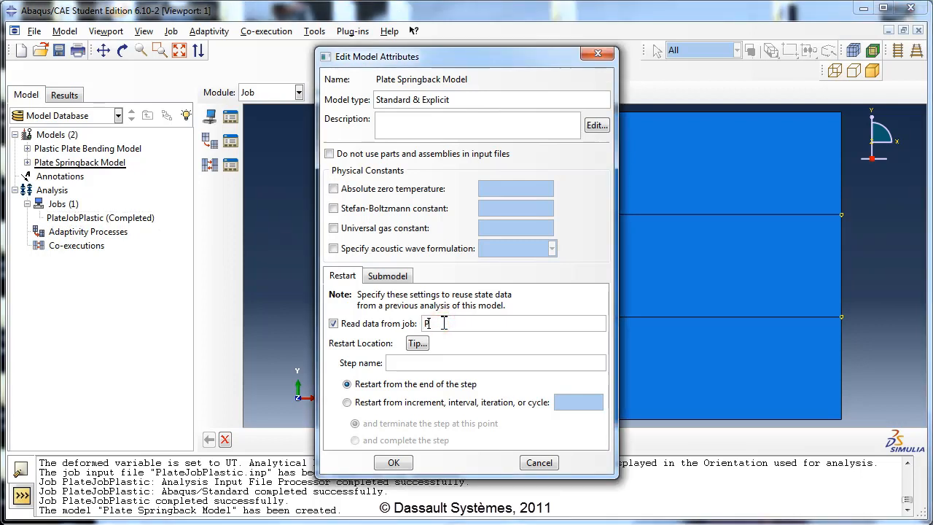
{"action": "type", "text": "lateJobPlastic"}
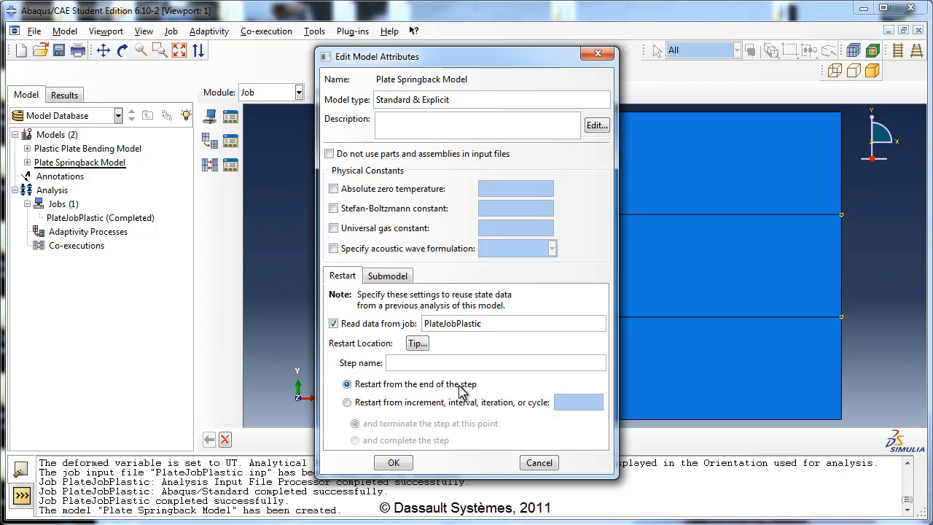
Step: Check the step name in Plastic Plate Bending Model, enter Load Step as the restart step name, and accept the model attributes
{"action": "left_click", "coordinate": [389, 362]}
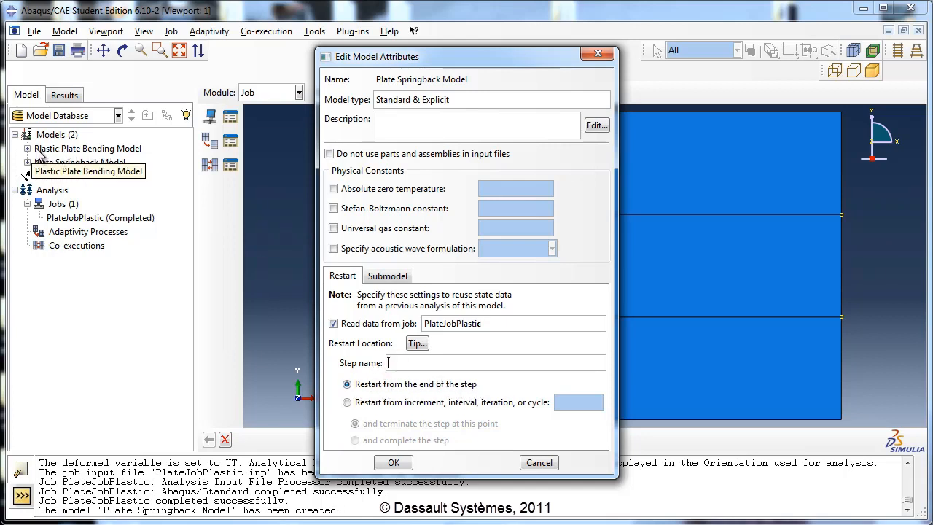
{"action": "left_click", "coordinate": [27, 149]}
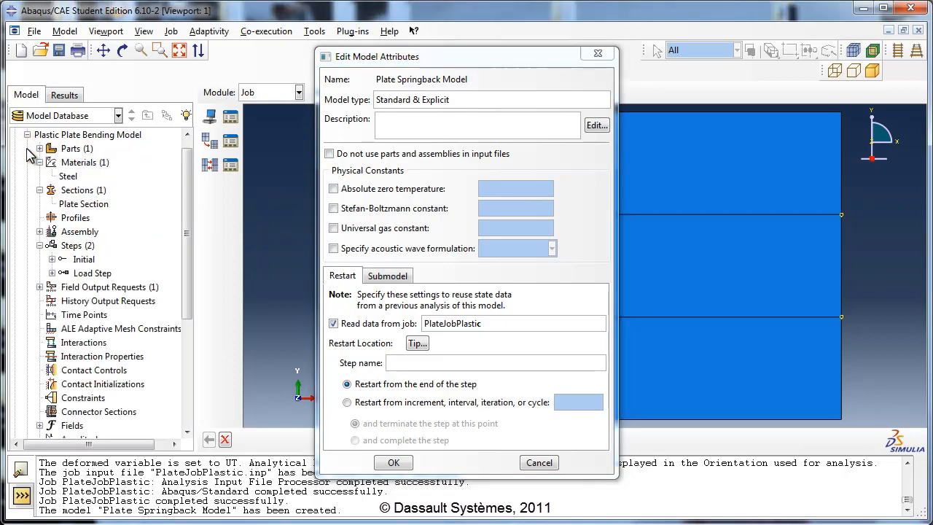
{"action": "left_click", "coordinate": [40, 163]}
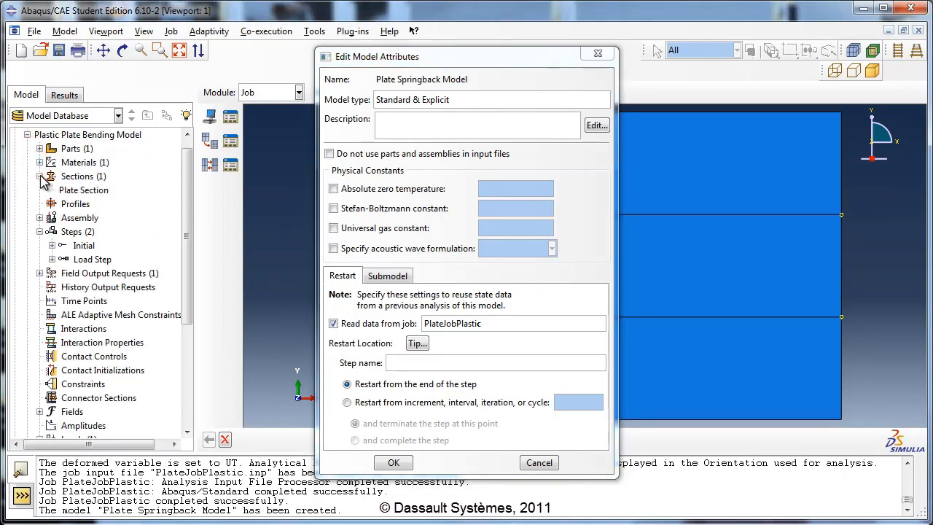
{"action": "left_click", "coordinate": [39, 176]}
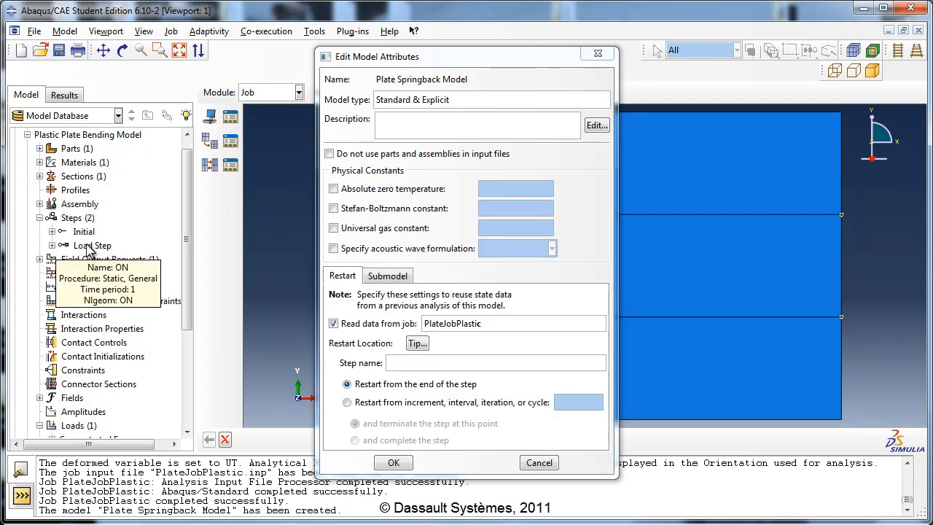
{"action": "left_click", "coordinate": [40, 217]}
{"action": "left_click_drag", "start_coordinate": [185, 225], "coordinate": [151, 181]}
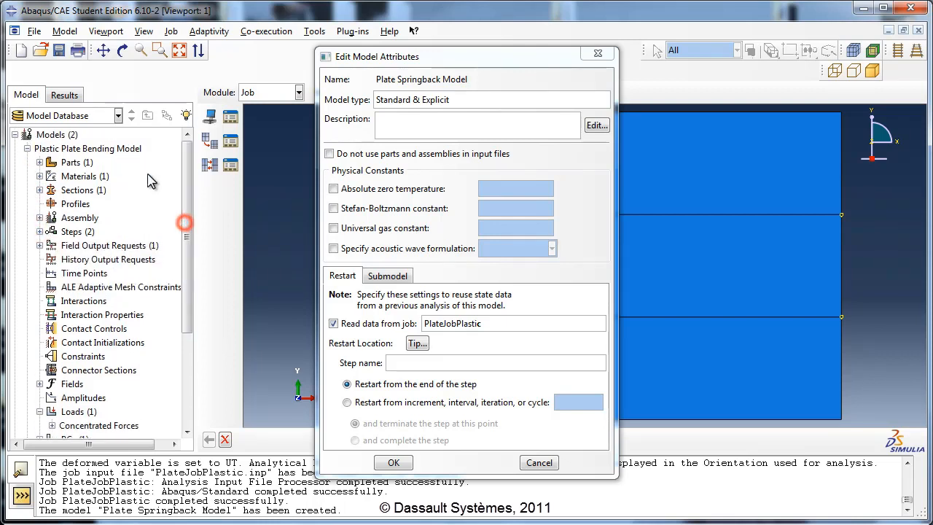
{"action": "left_click", "coordinate": [27, 148]}
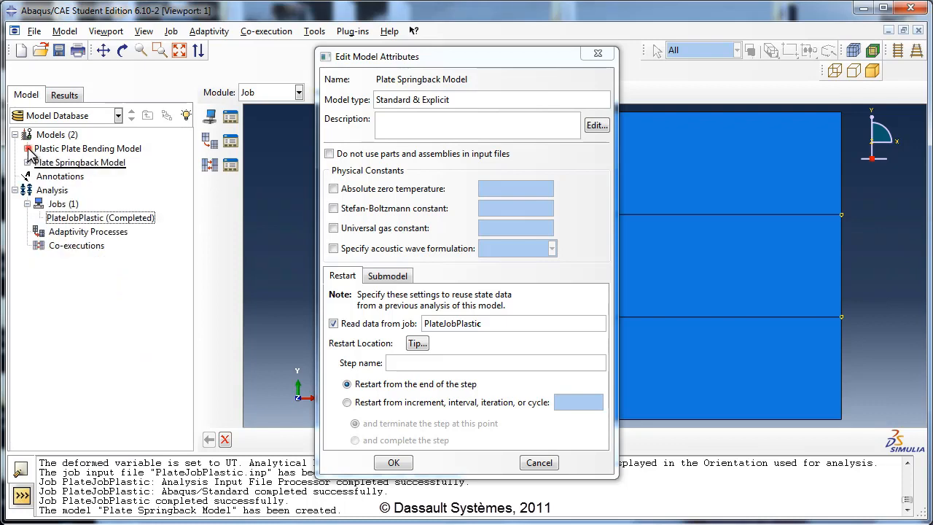
{"action": "left_click", "coordinate": [421, 362]}
{"action": "type", "text": "Load Step"}
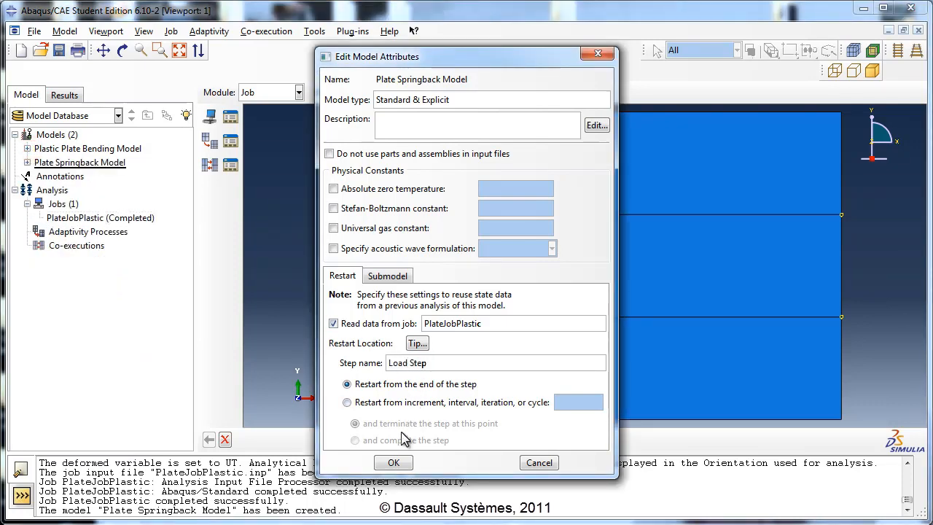
{"action": "left_click", "coordinate": [394, 462]}
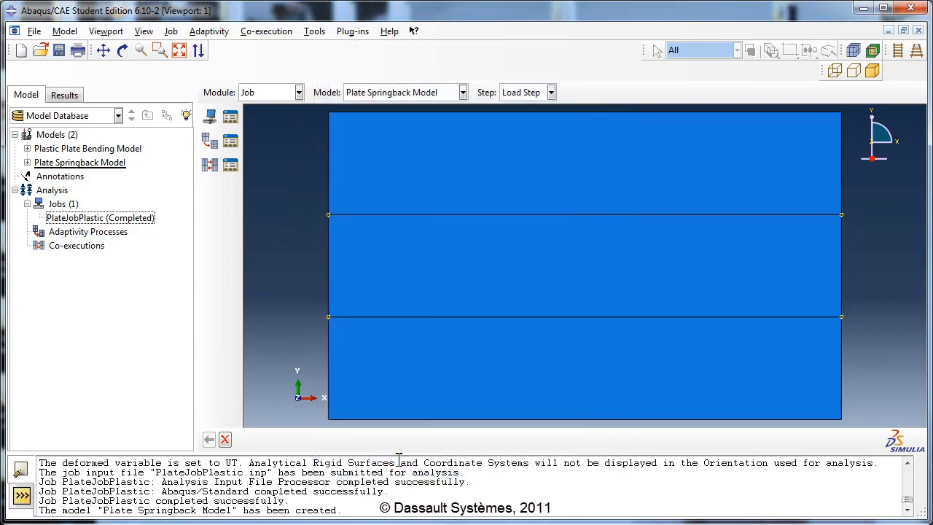
Step: Create a Static, General step named Springback after Load Step in Plate Springback Model
{"action": "left_click", "coordinate": [27, 162]}
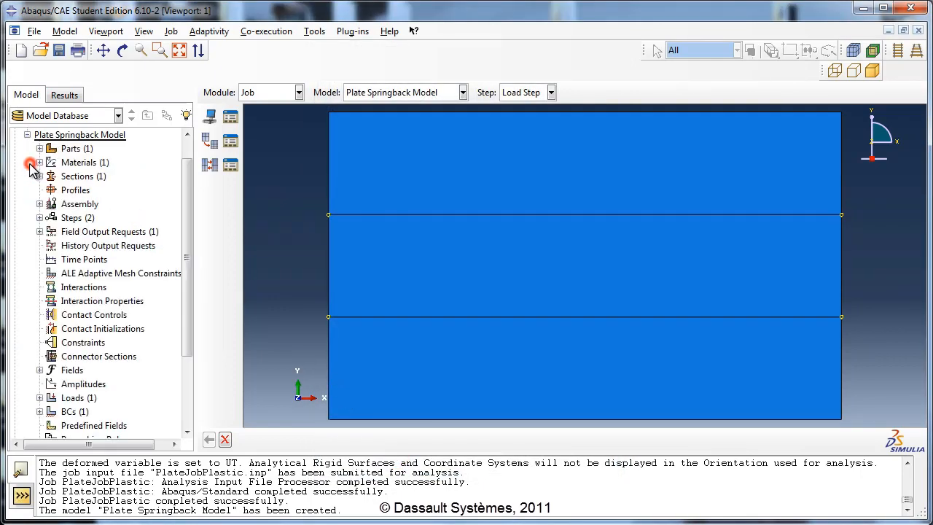
{"action": "scroll", "coordinate": [108, 344], "scroll_direction": "down", "scroll_amount": 1}
{"action": "scroll", "coordinate": [108, 344], "scroll_direction": "down", "scroll_amount": 2}
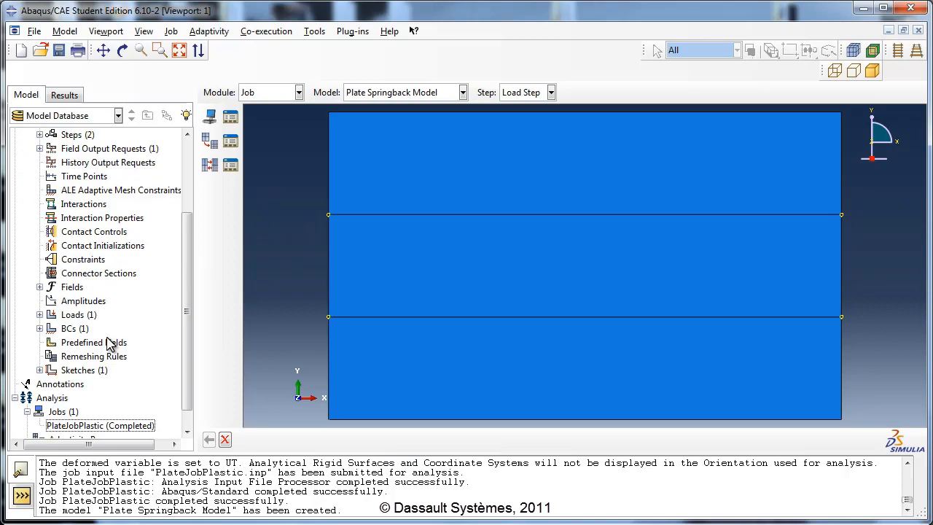
{"action": "scroll", "coordinate": [108, 344], "scroll_direction": "up", "scroll_amount": 1}
{"action": "left_click", "coordinate": [40, 176]}
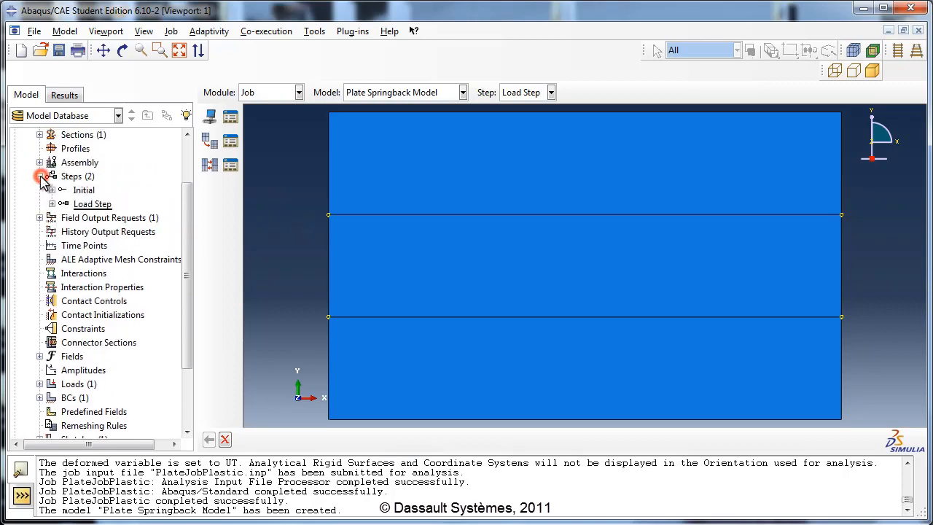
{"action": "double_click", "coordinate": [71, 176]}
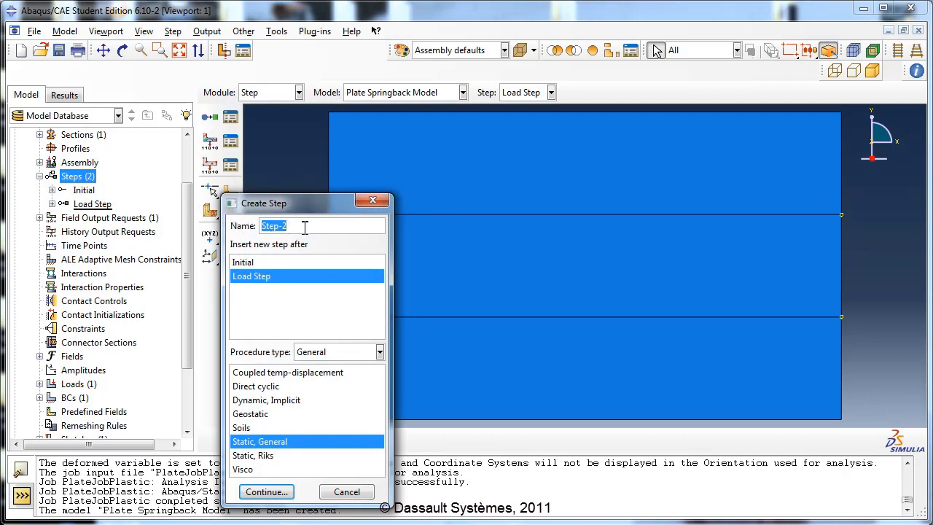
{"action": "type", "text": "Springback"}
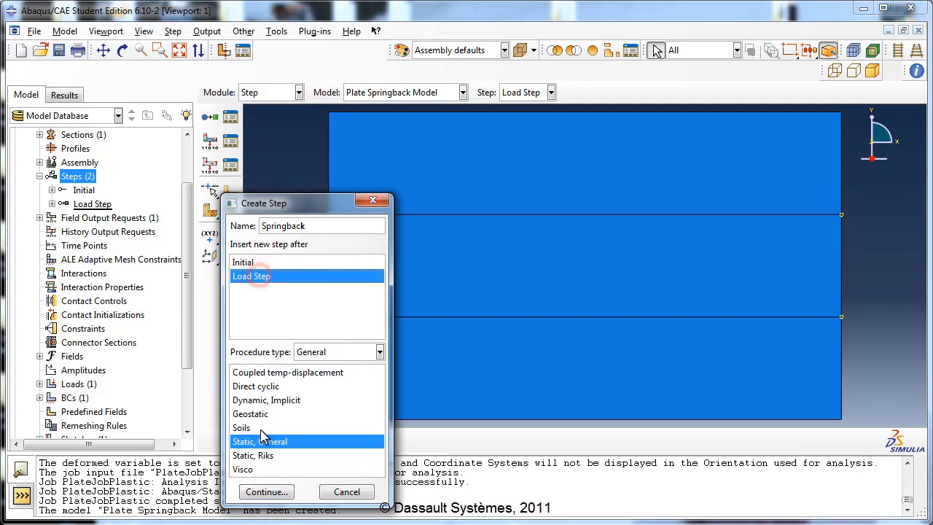
{"action": "left_click", "coordinate": [266, 491]}
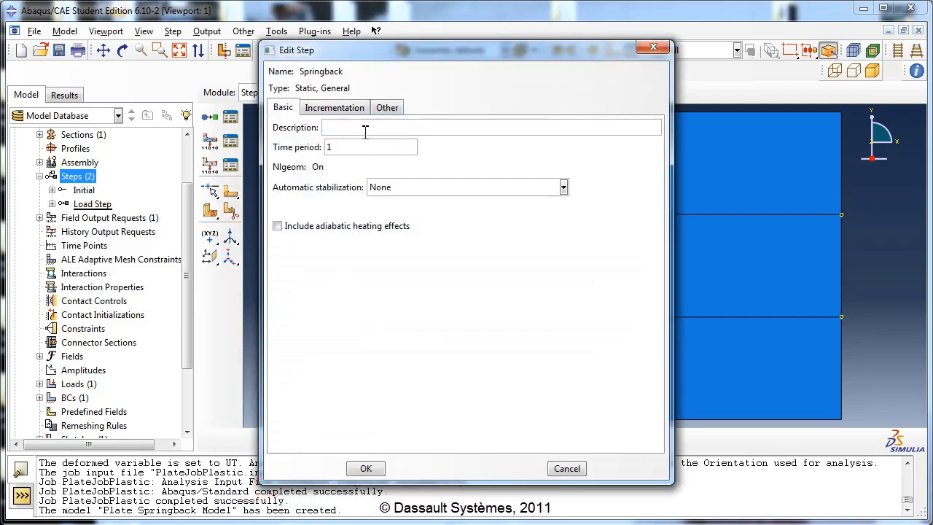
Step: Describe the Springback step as "Remove load and allow elastic springback", set its initial increment size to 0.1, and accept it
{"action": "left_click", "coordinate": [365, 128]}
{"action": "type", "text": "Remove load and a"}
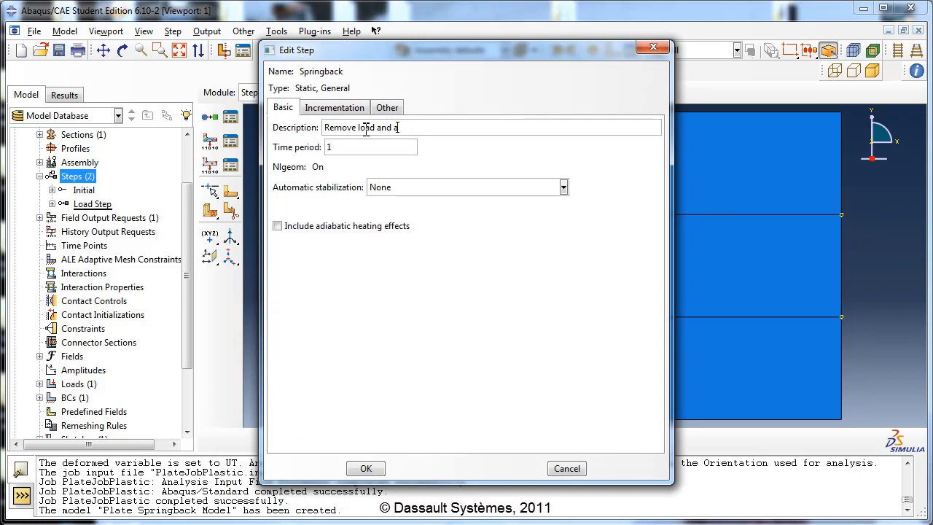
{"action": "type", "text": "llow elastic springback"}
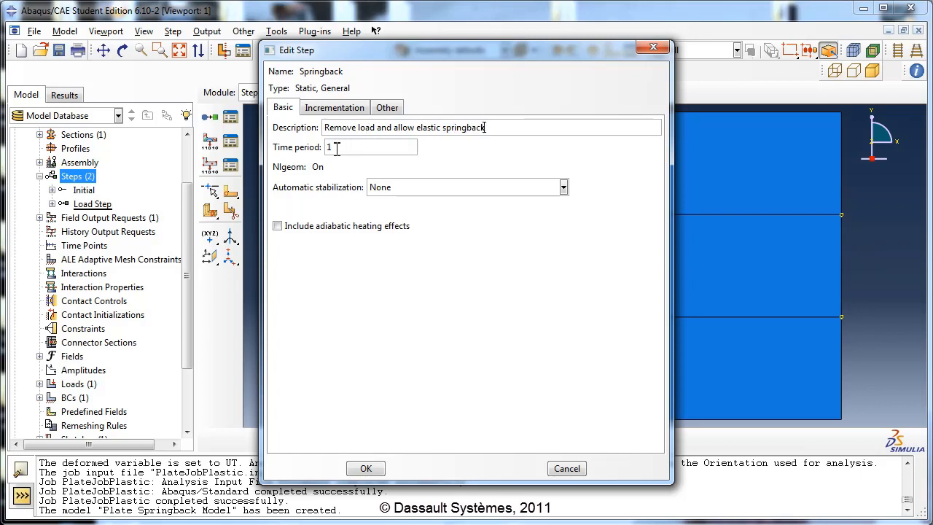
{"action": "left_click", "coordinate": [336, 110]}
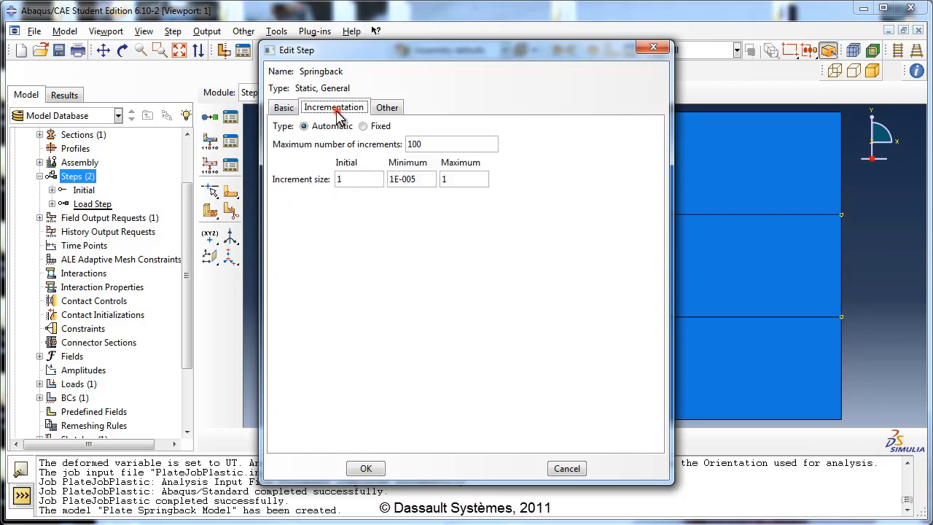
{"action": "left_click", "coordinate": [338, 180]}
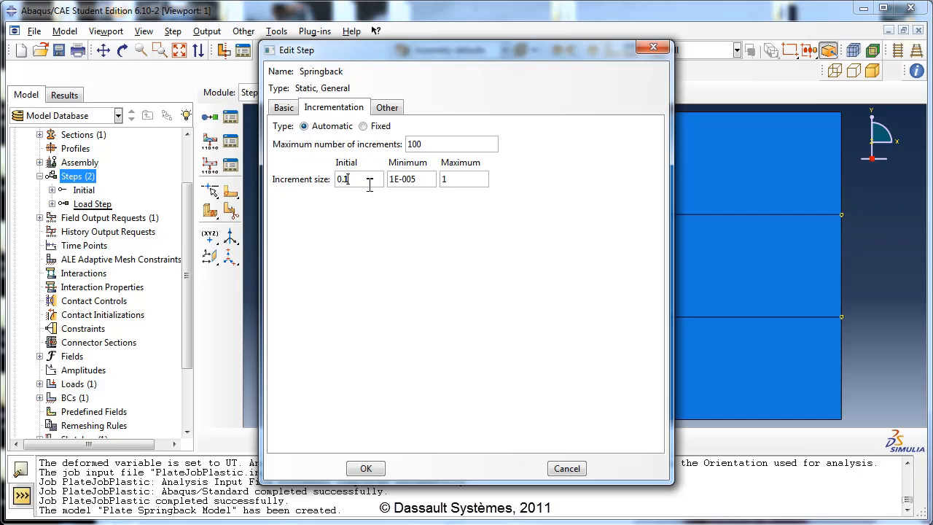
{"action": "left_click", "coordinate": [363, 468]}
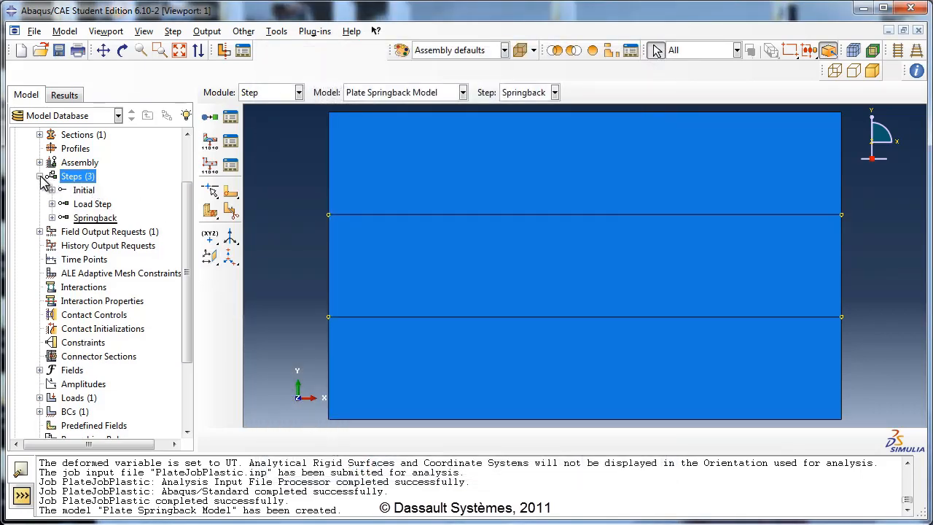
Step: Deactivate the concentrated force load in the Springback step of Plate Springback Model using the Load Manager
{"action": "left_click_drag", "start_coordinate": [187, 221], "coordinate": [188, 267]}
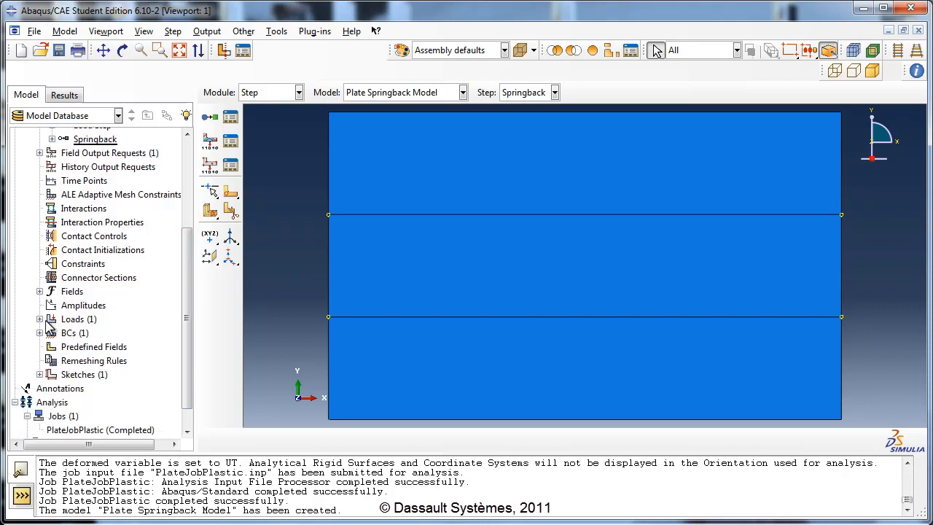
{"action": "left_click", "coordinate": [39, 319]}
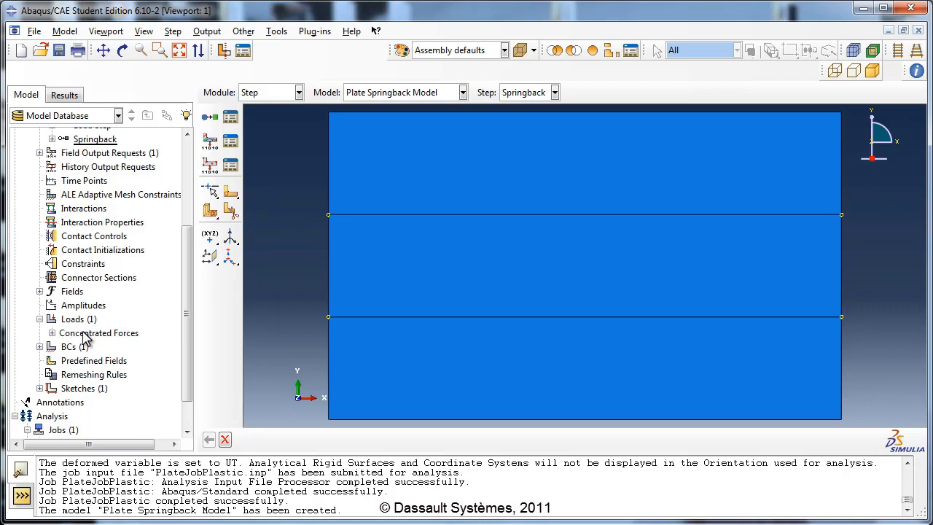
{"action": "right_click", "coordinate": [78, 319]}
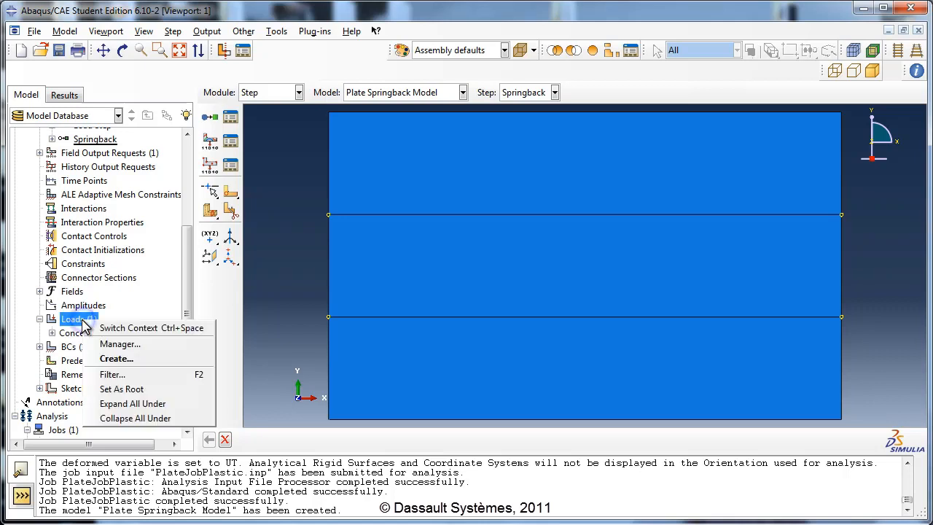
{"action": "left_click", "coordinate": [120, 344]}
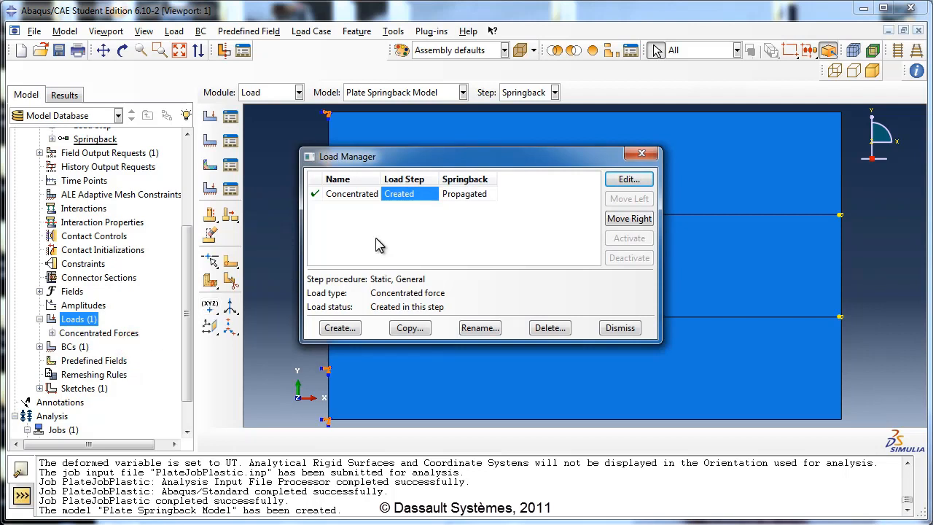
{"action": "left_click", "coordinate": [472, 198]}
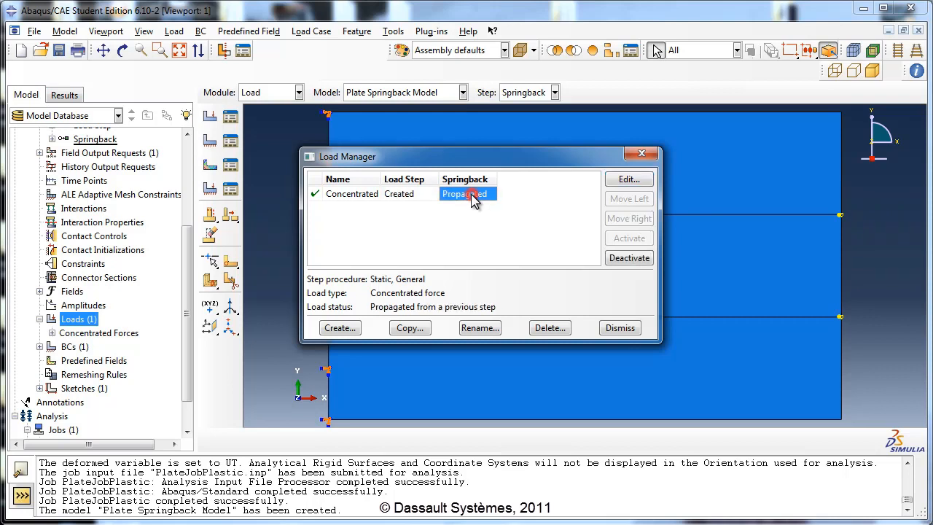
{"action": "left_click", "coordinate": [628, 263]}
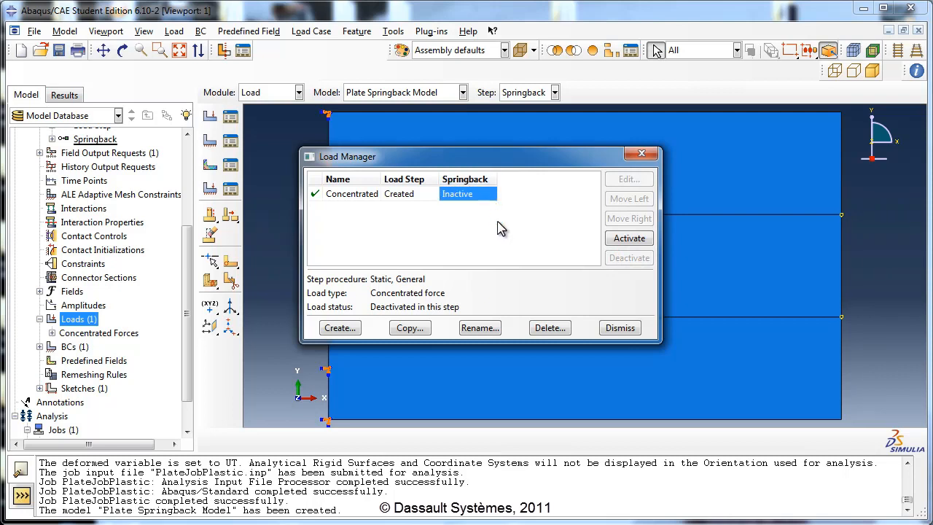
{"action": "left_click", "coordinate": [619, 327]}
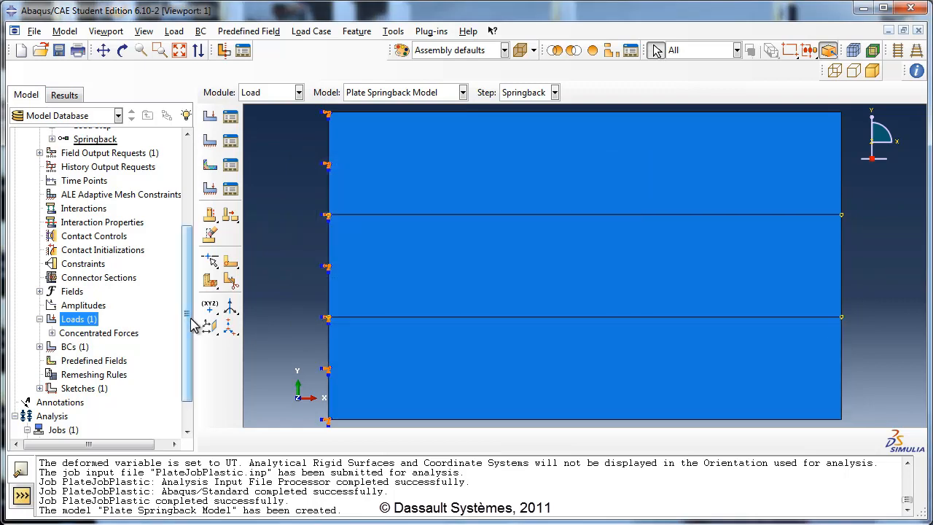
Step: Create a job named PlateSpringbackJob with Plate Springback Model as its source
{"action": "scroll", "coordinate": [192, 312], "scroll_direction": "down", "scroll_amount": 2}
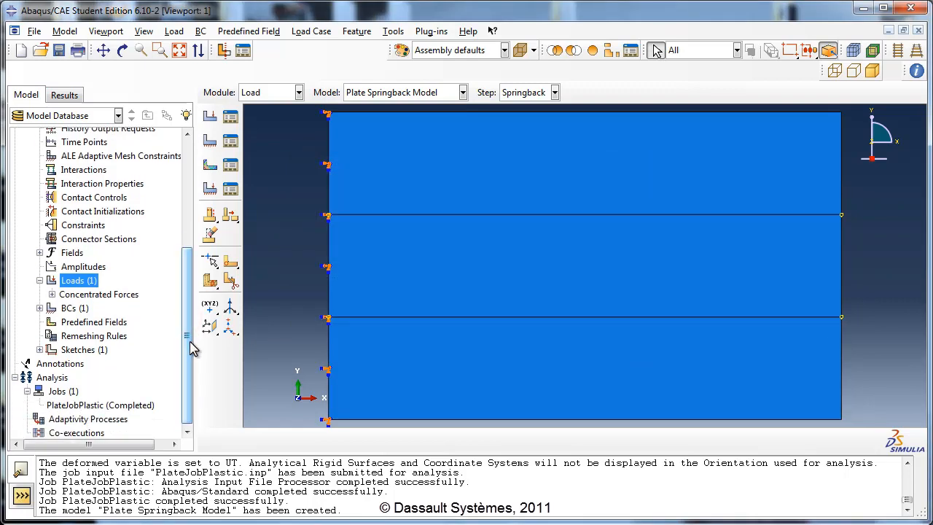
{"action": "left_click", "coordinate": [107, 406]}
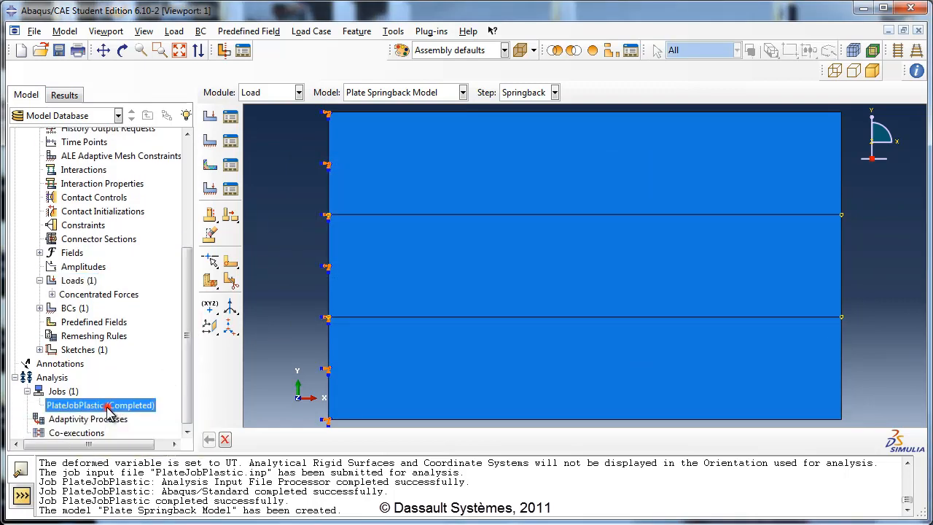
{"action": "double_click", "coordinate": [73, 392]}
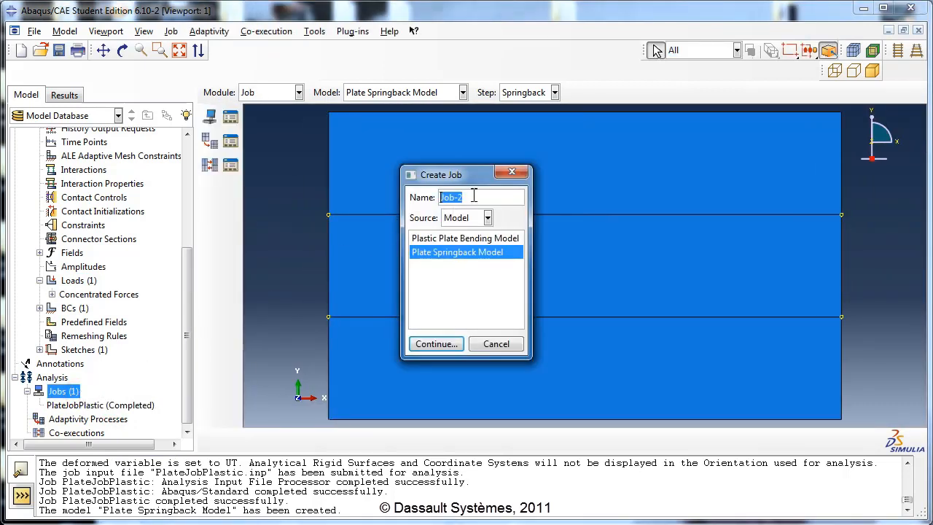
{"action": "type", "text": "PlateSpringback"}
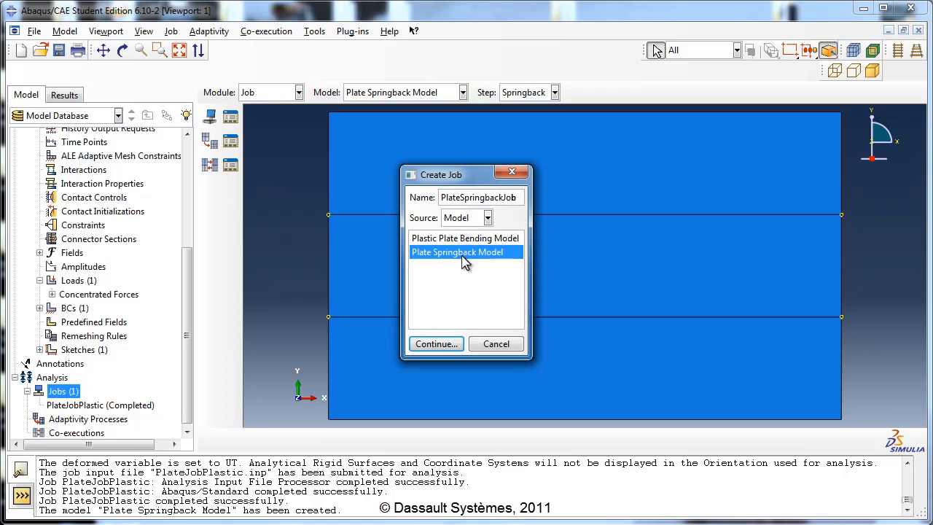
{"action": "left_click", "coordinate": [439, 344]}
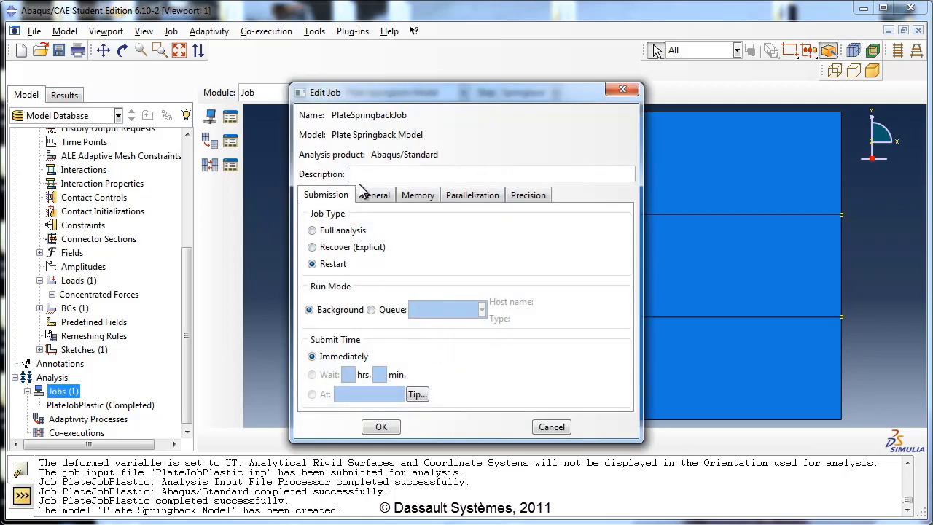
Step: Describe the job as "Job allows elastic springback" and accept it with the Restart job type
{"action": "left_click", "coordinate": [366, 173]}
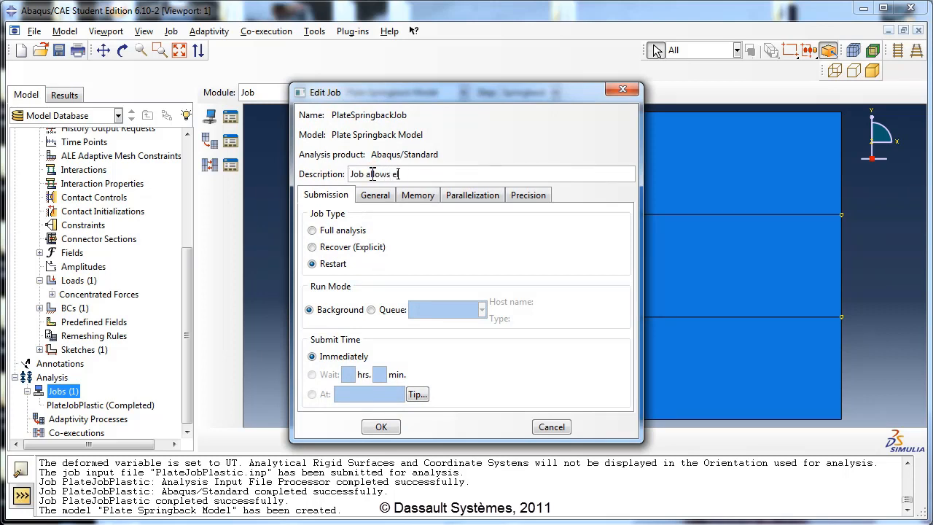
{"action": "type", "text": "Job allows elastic springback"}
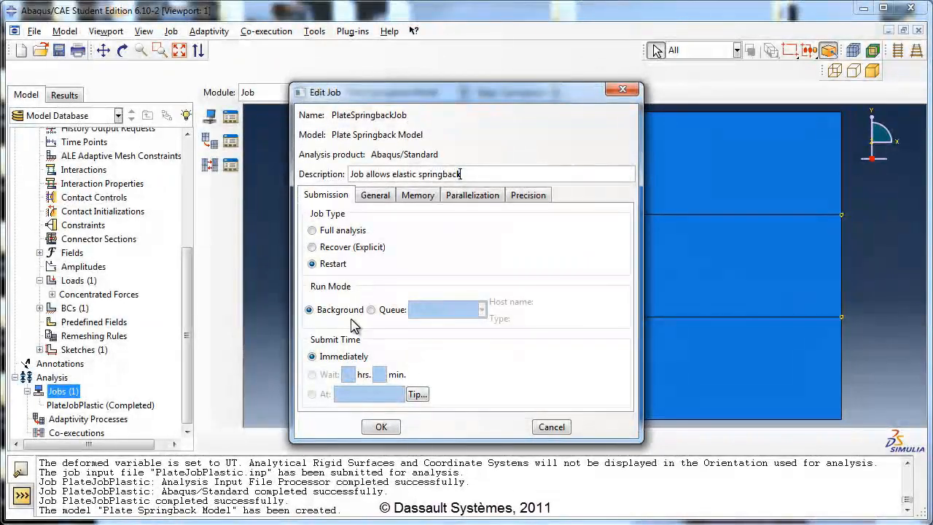
{"action": "left_click", "coordinate": [382, 427]}
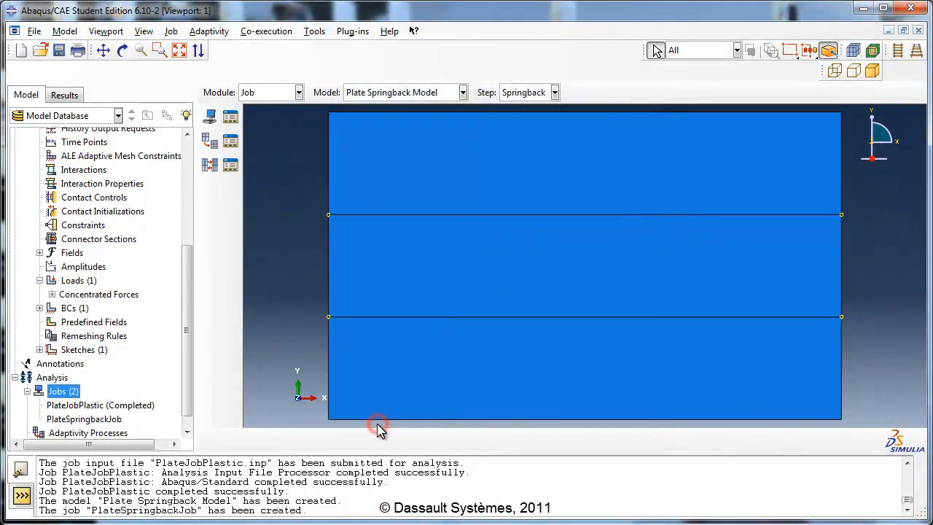
Step: Submit PlateSpringbackJob for analysis, continuing without history output requests
{"action": "scroll", "coordinate": [188, 386], "scroll_direction": "down", "scroll_amount": 1}
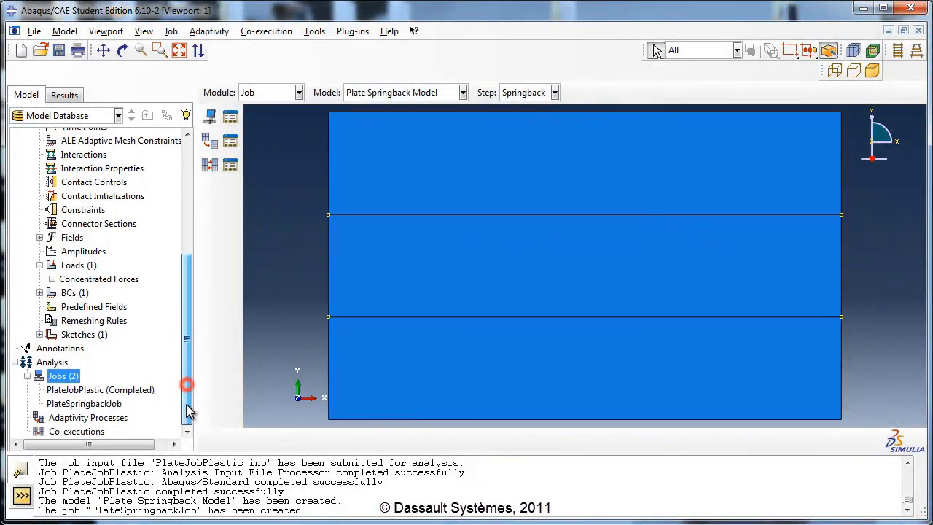
{"action": "left_click", "coordinate": [94, 404]}
{"action": "right_click", "coordinate": [96, 406]}
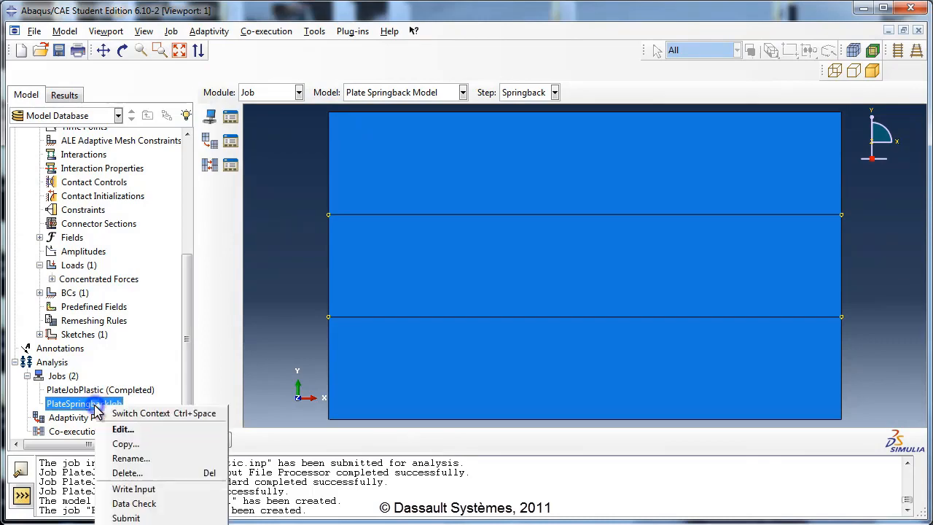
{"action": "left_click", "coordinate": [129, 518]}
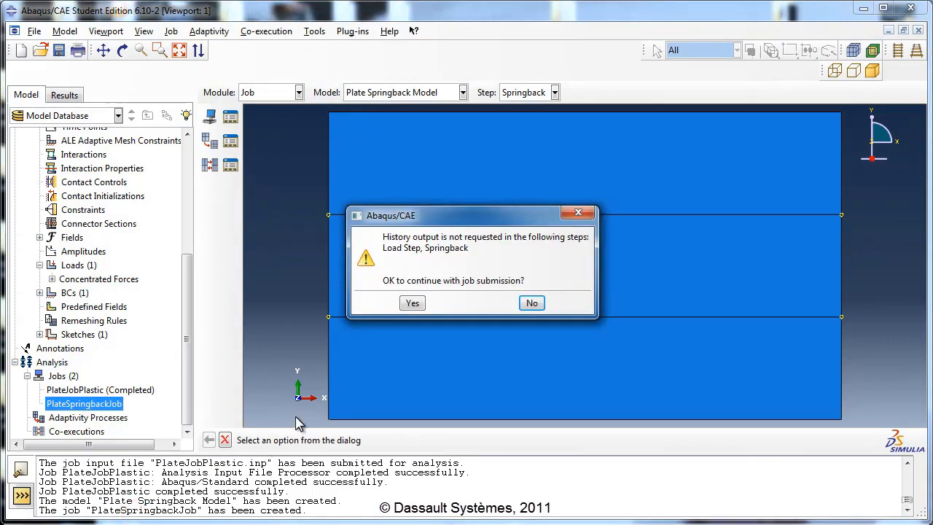
{"action": "left_click", "coordinate": [413, 303]}
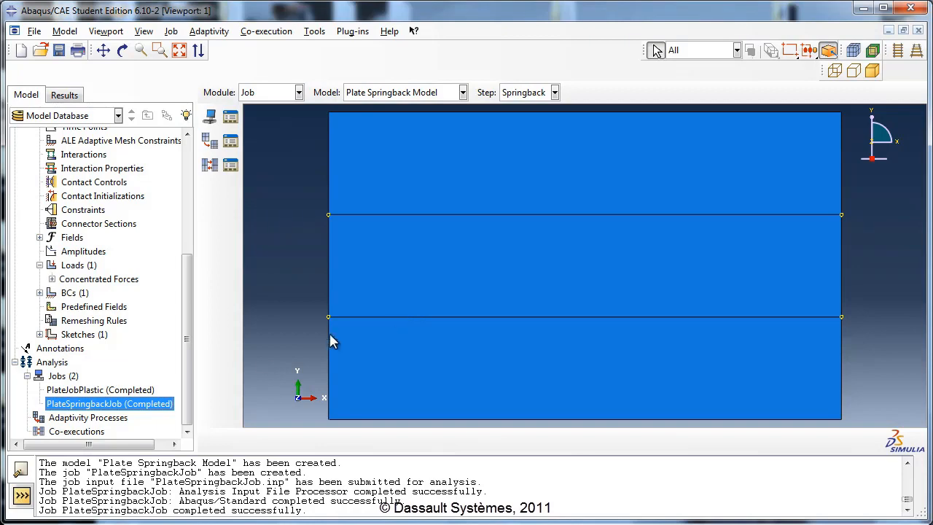
Step: Open the results of PlateSpringbackJob and plot the Mises stress contours on the deformed plate
{"action": "right_click", "coordinate": [146, 405]}
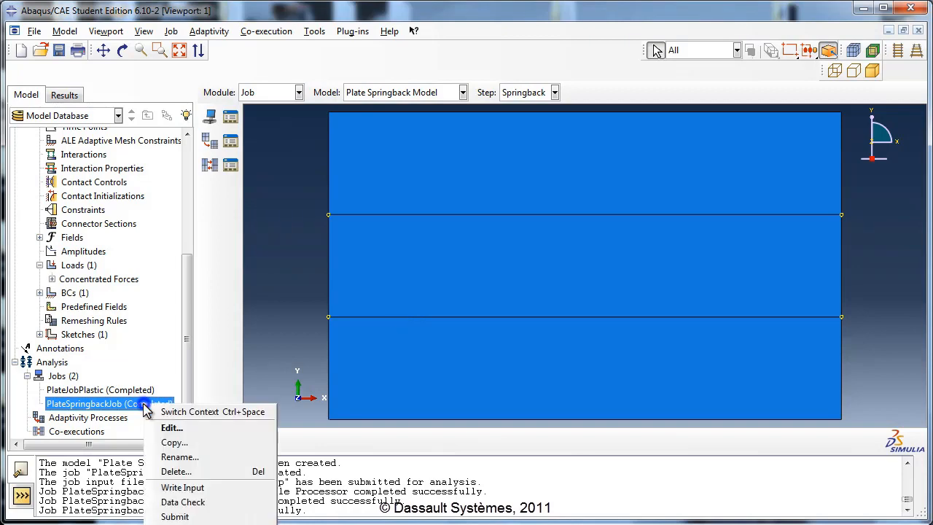
{"action": "left_click", "coordinate": [195, 458]}
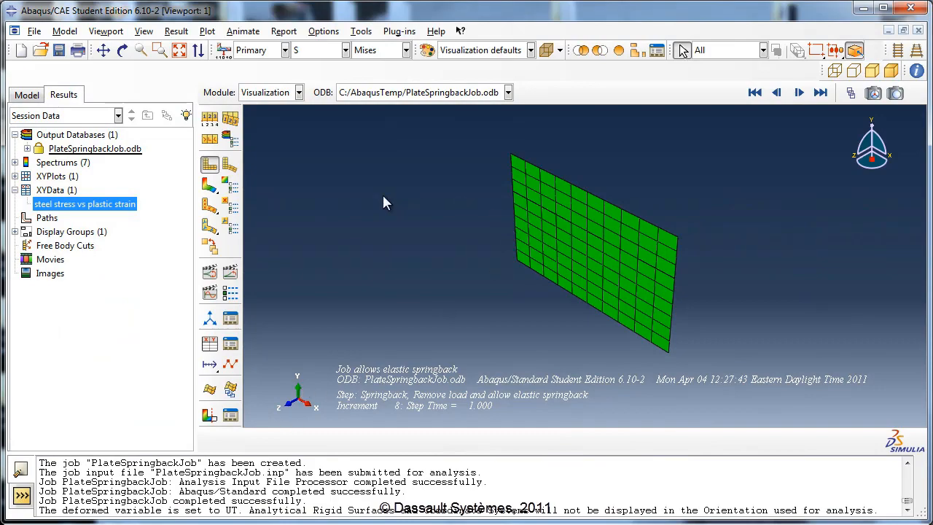
{"action": "left_click", "coordinate": [210, 185]}
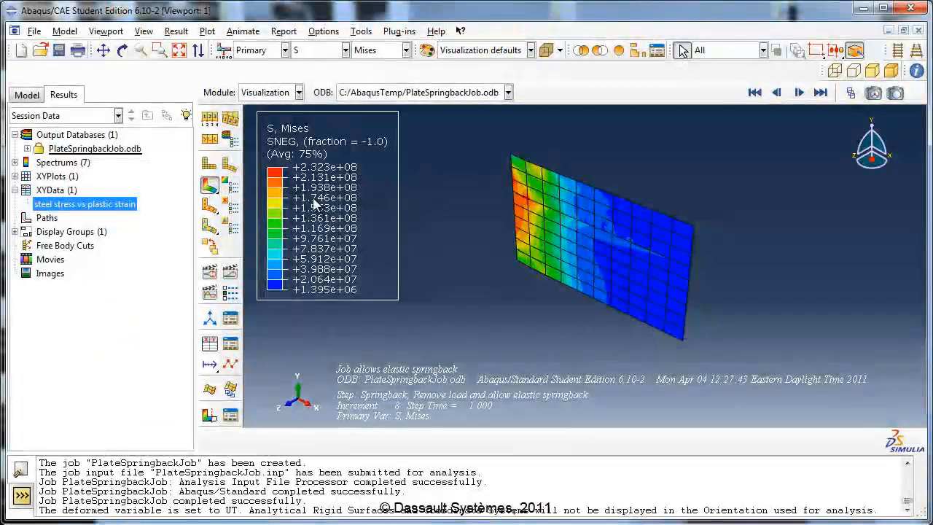
{"action": "scroll", "coordinate": [594, 205], "scroll_direction": "up", "scroll_amount": 4}
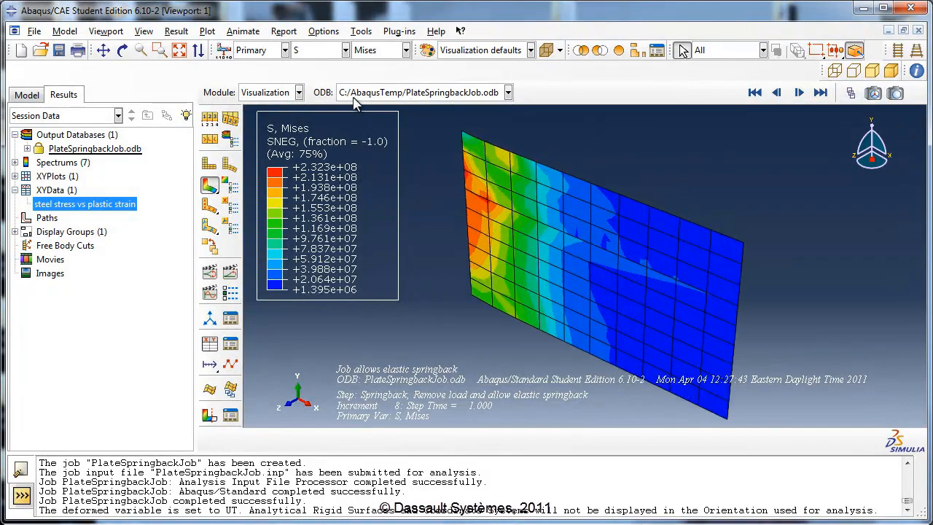
{"action": "left_click", "coordinate": [123, 49]}
{"action": "left_click_drag", "start_coordinate": [529, 271], "coordinate": [596, 252]}
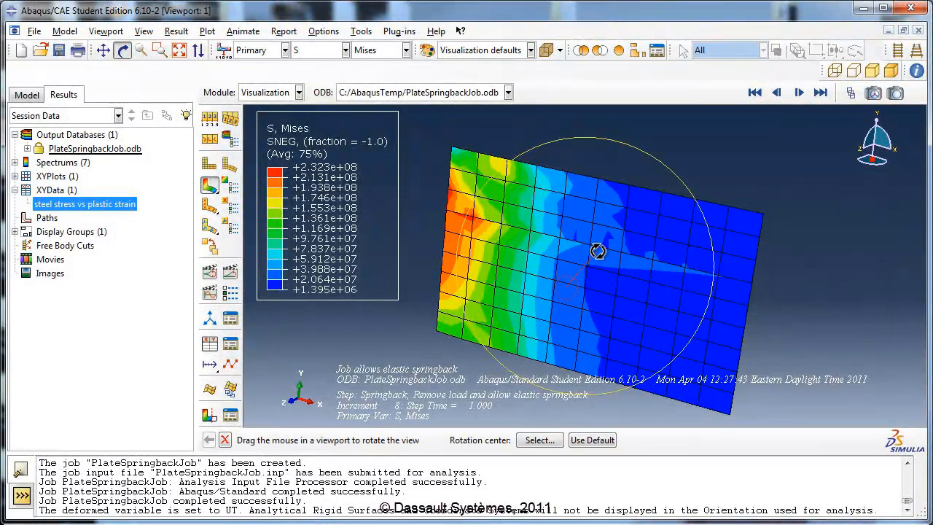
{"action": "left_click", "coordinate": [122, 50]}
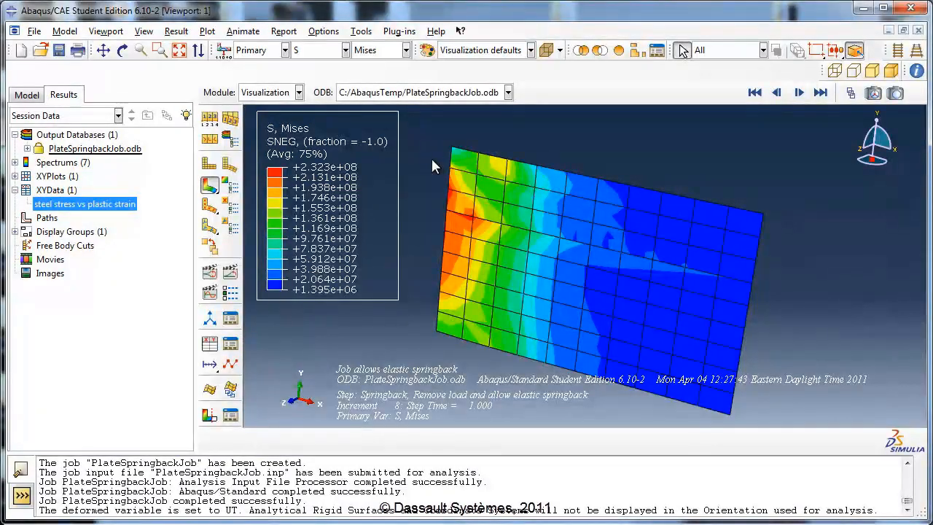
Step: Create a second viewport and tile the two viewports vertically
{"action": "left_click", "coordinate": [116, 32]}
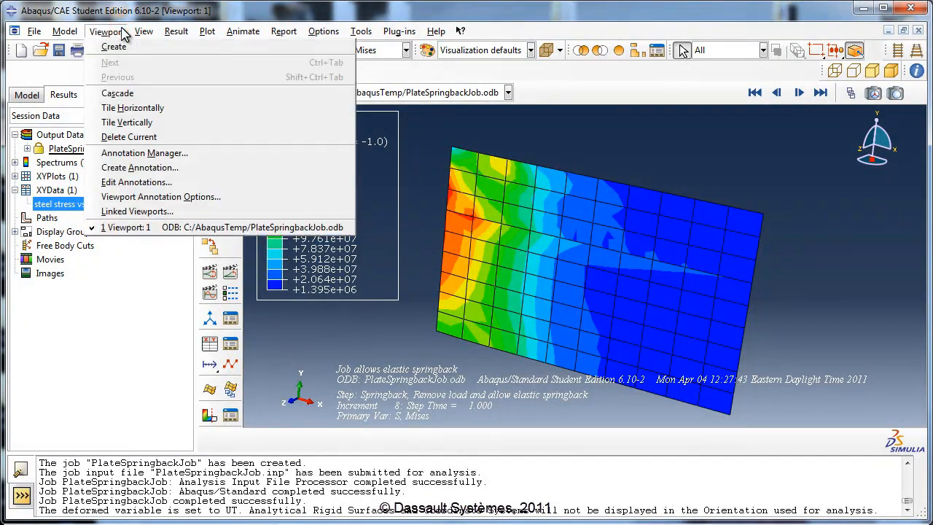
{"action": "left_click", "coordinate": [114, 47]}
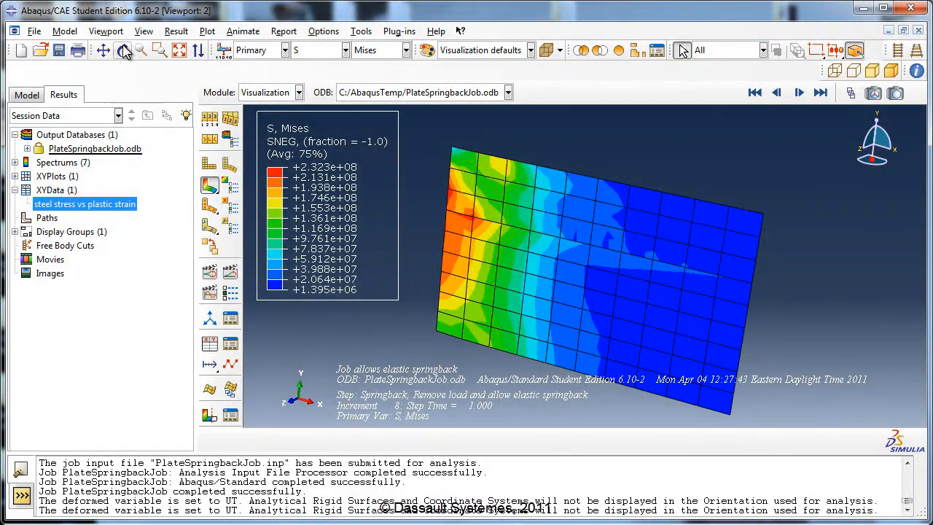
{"action": "left_click", "coordinate": [106, 32]}
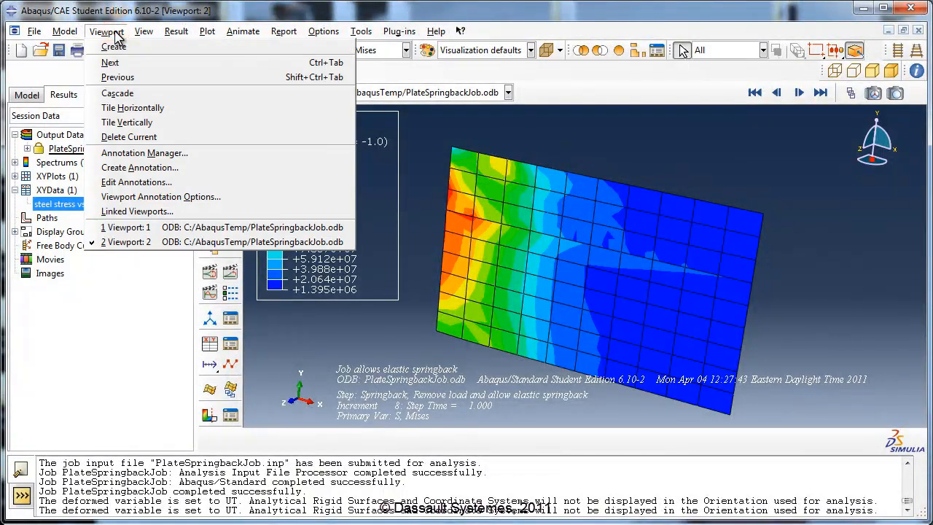
{"action": "left_click", "coordinate": [138, 122]}
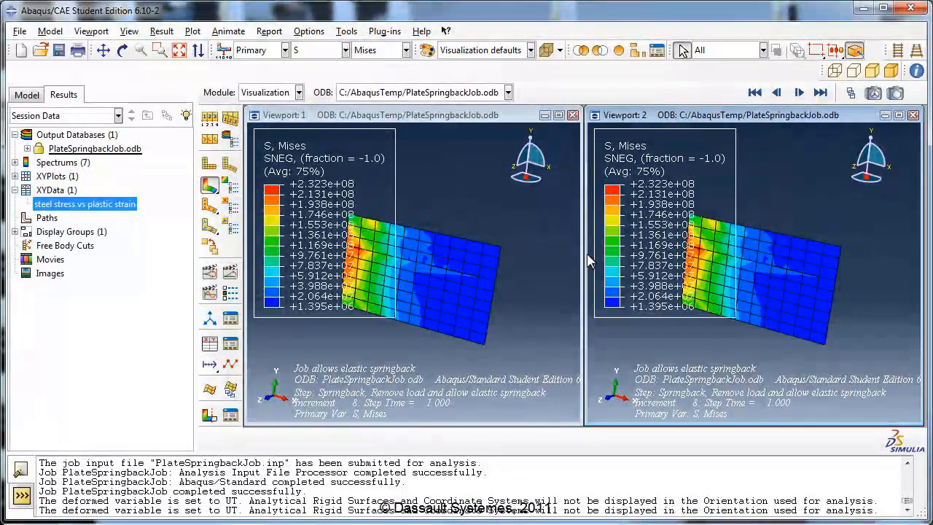
Step: Open the PlateJobPlastic.odb output database in Viewport 1 and list the open databases available for that viewport
{"action": "left_click", "coordinate": [297, 121]}
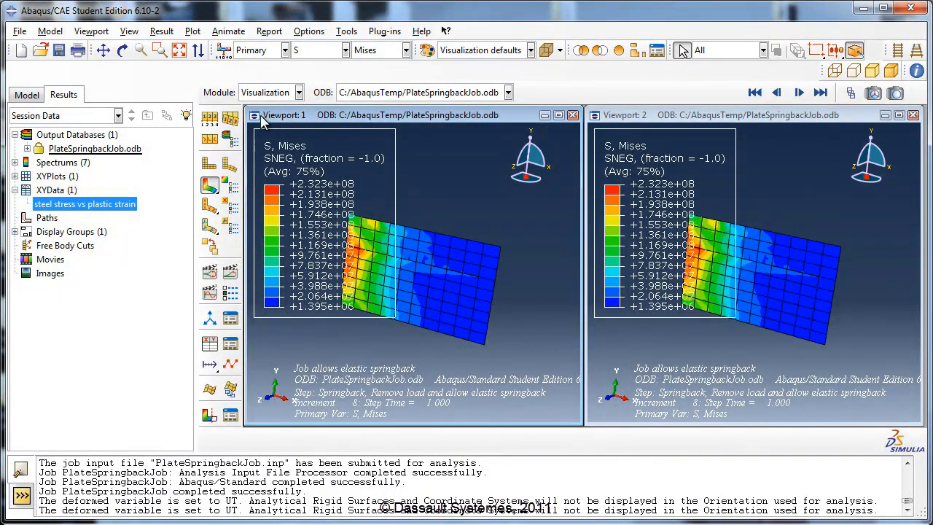
{"action": "left_click", "coordinate": [92, 138]}
{"action": "right_click", "coordinate": [100, 136]}
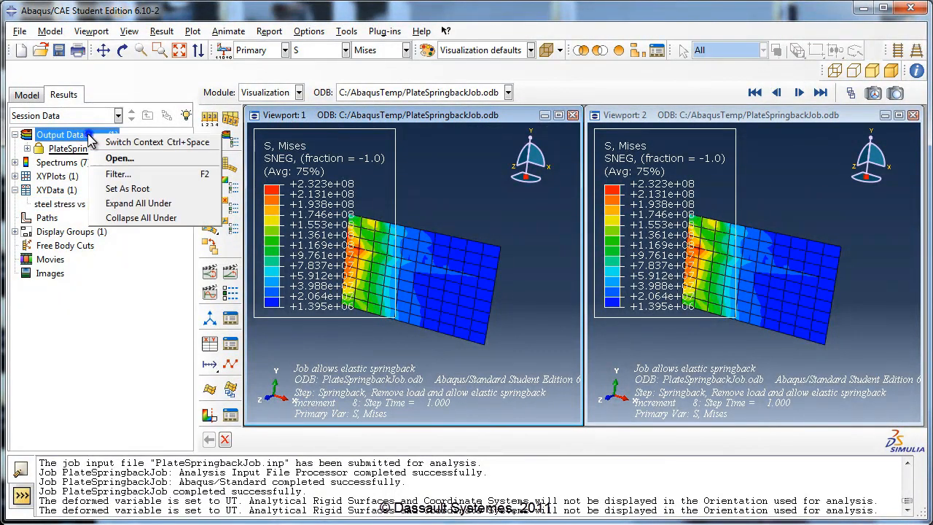
{"action": "left_click", "coordinate": [119, 159]}
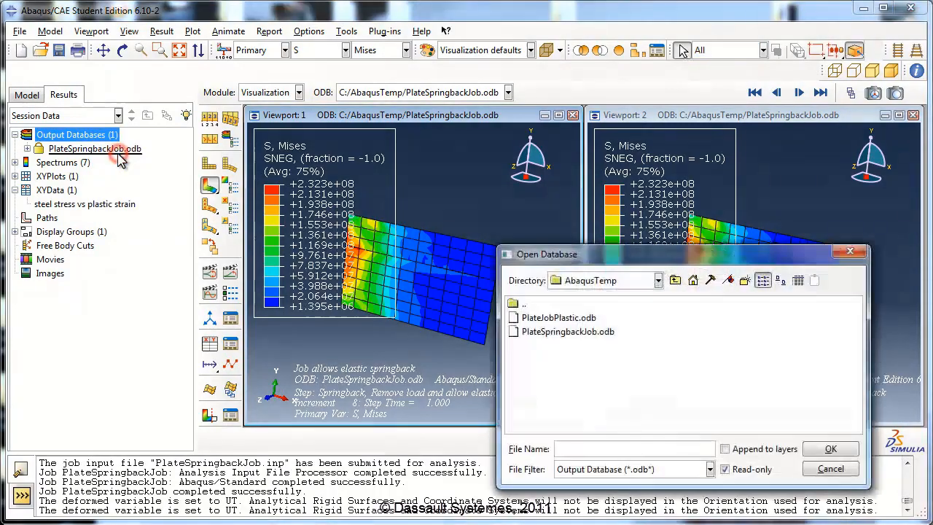
{"action": "left_click", "coordinate": [548, 323]}
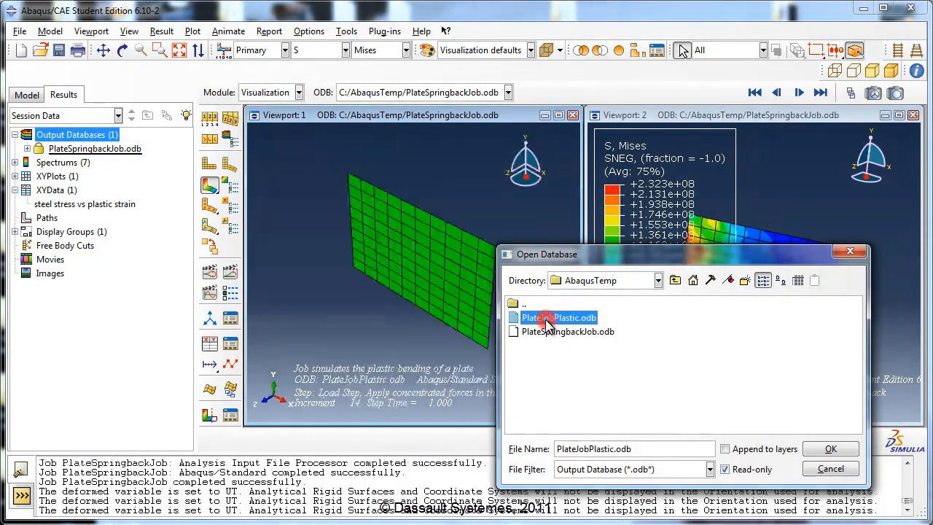
{"action": "double_click", "coordinate": [548, 323]}
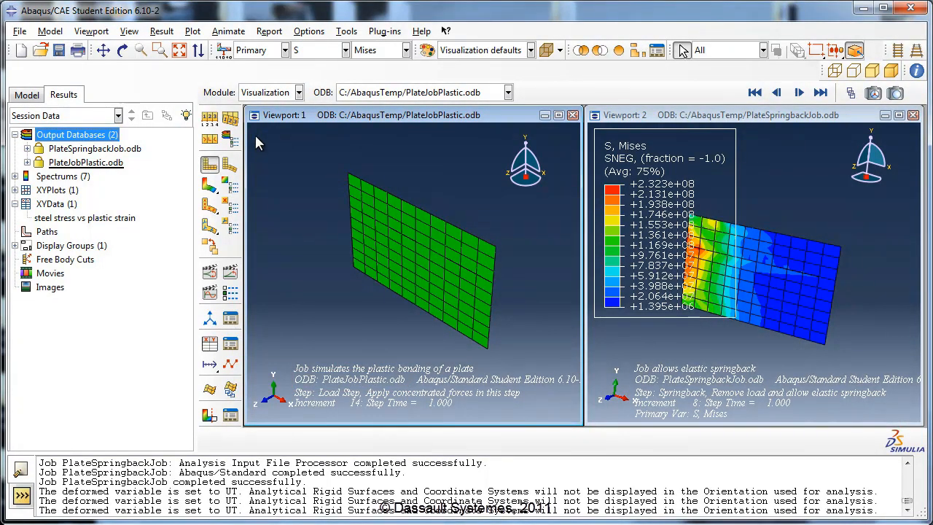
{"action": "left_click", "coordinate": [289, 118]}
{"action": "left_click", "coordinate": [396, 93]}
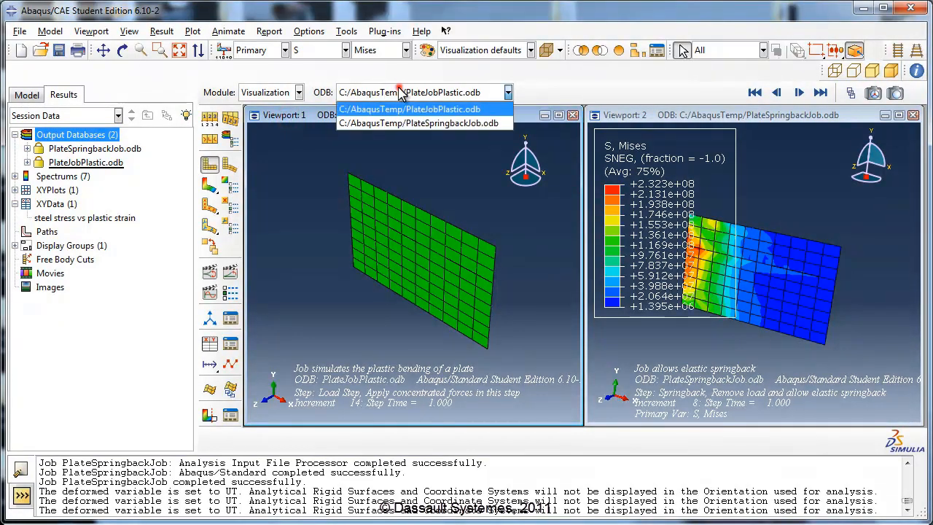
Step: Plot the Mises stress contours on the deformed plate in Viewport 1 and select PlateSpringbackJob.odb as the output database for Viewport 2
{"action": "left_click", "coordinate": [434, 115]}
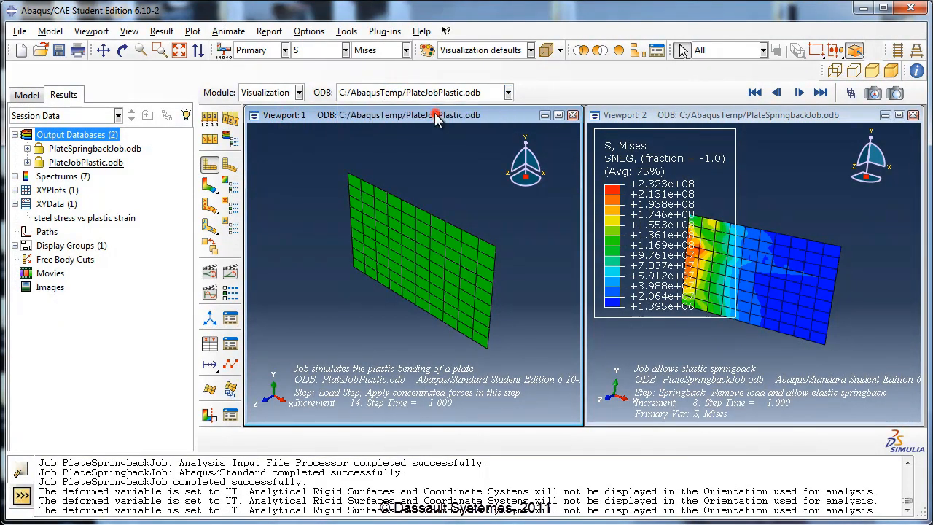
{"action": "left_click", "coordinate": [209, 185]}
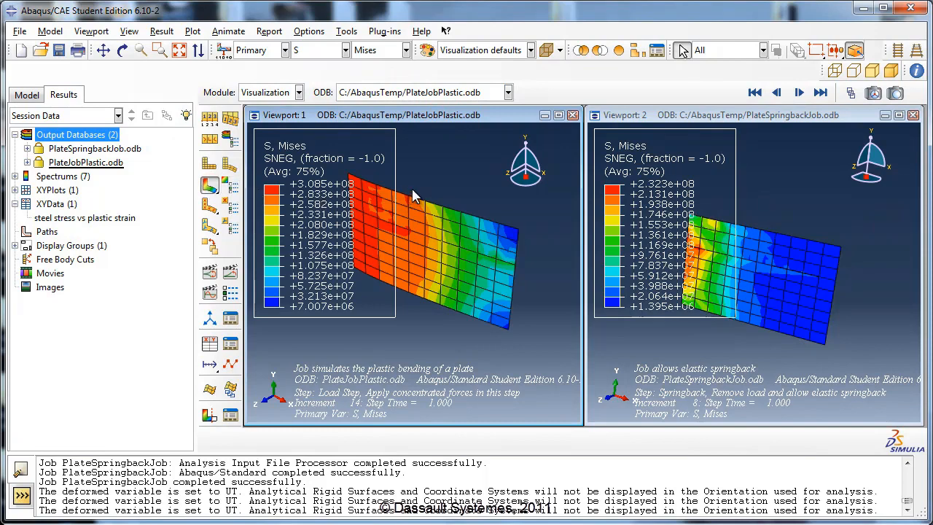
{"action": "left_click", "coordinate": [645, 117]}
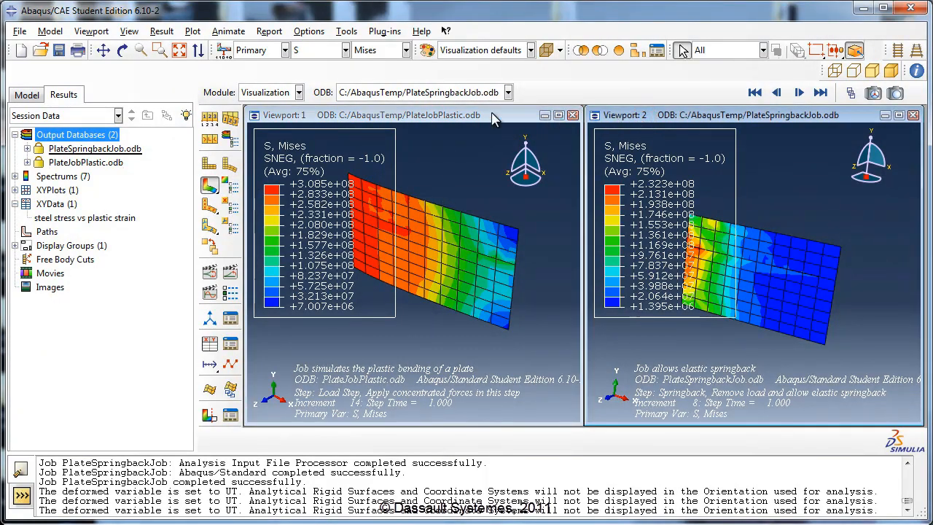
{"action": "left_click", "coordinate": [419, 93]}
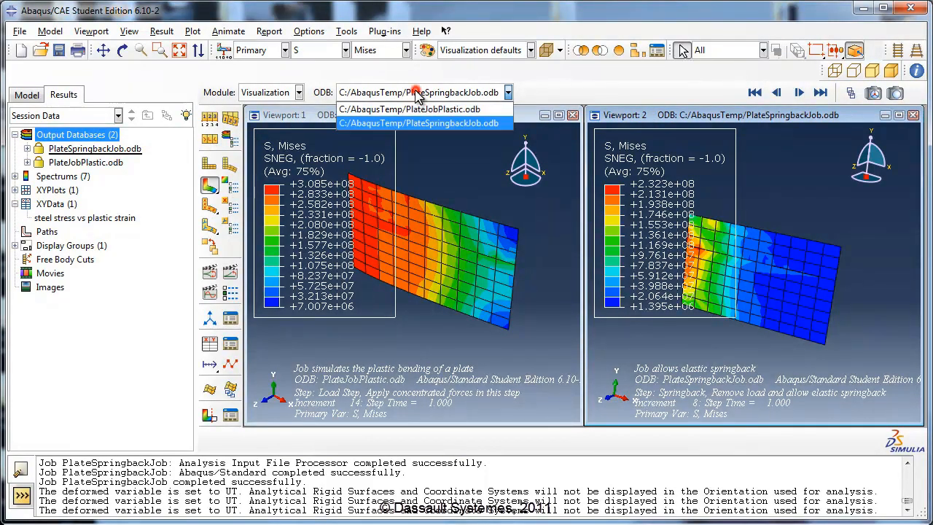
{"action": "left_click", "coordinate": [410, 121]}
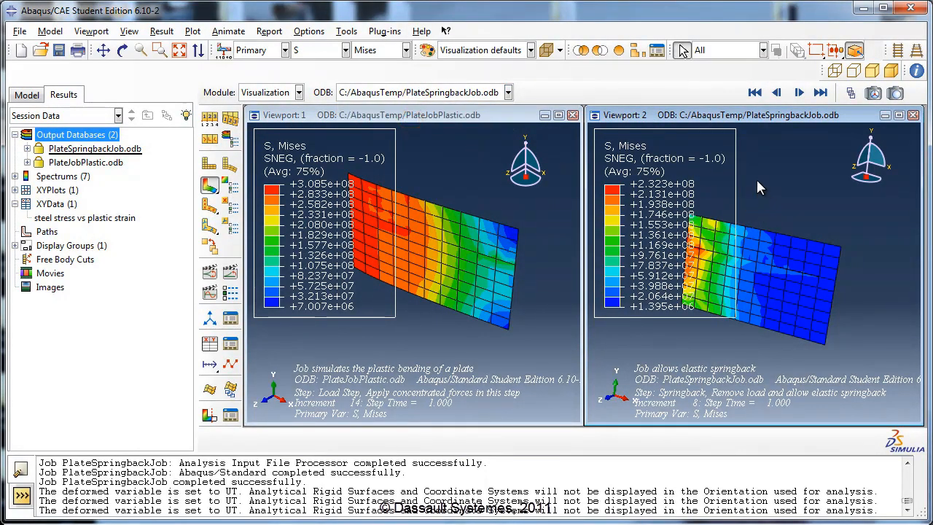
Step: Display the last Load Step frame, 14, of PlateJobPlastic.odb in Viewport 1 using the Frame Selector
{"action": "left_click", "coordinate": [421, 119]}
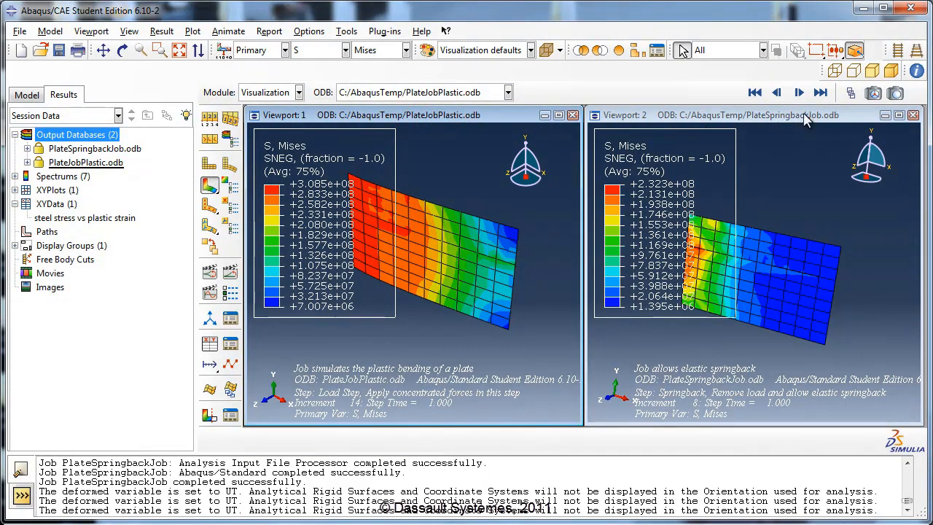
{"action": "left_click", "coordinate": [850, 94]}
{"action": "mouse_move", "coordinate": [594, 331]}
{"action": "left_mouse_down"}
{"action": "mouse_move", "coordinate": [489, 288]}
{"action": "mouse_move", "coordinate": [404, 379]}
{"action": "mouse_move", "coordinate": [387, 344]}
{"action": "left_mouse_up"}
{"action": "left_click", "coordinate": [528, 394]}
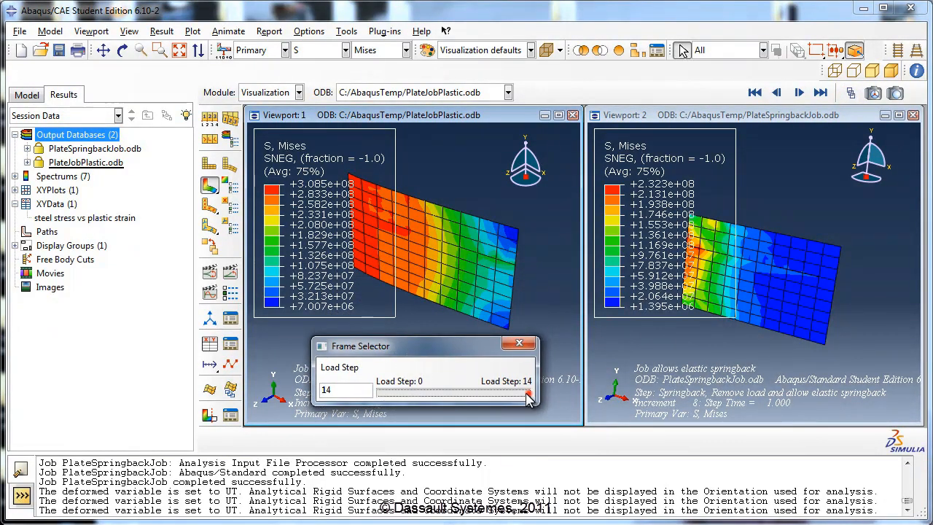
{"action": "mouse_move", "coordinate": [528, 394]}
{"action": "left_mouse_down"}
{"action": "mouse_move", "coordinate": [380, 400]}
{"action": "mouse_move", "coordinate": [527, 393]}
{"action": "left_mouse_up"}
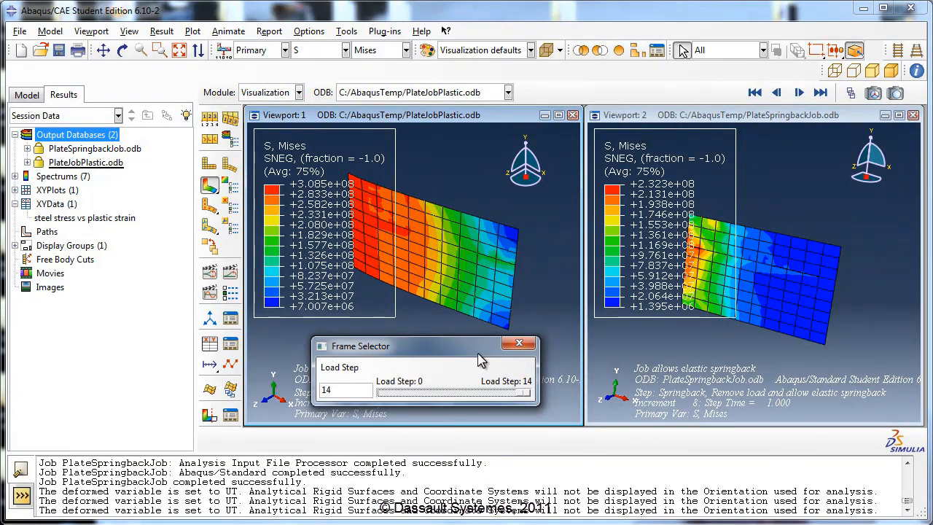
{"action": "left_click_drag", "start_coordinate": [439, 349], "coordinate": [449, 348]}
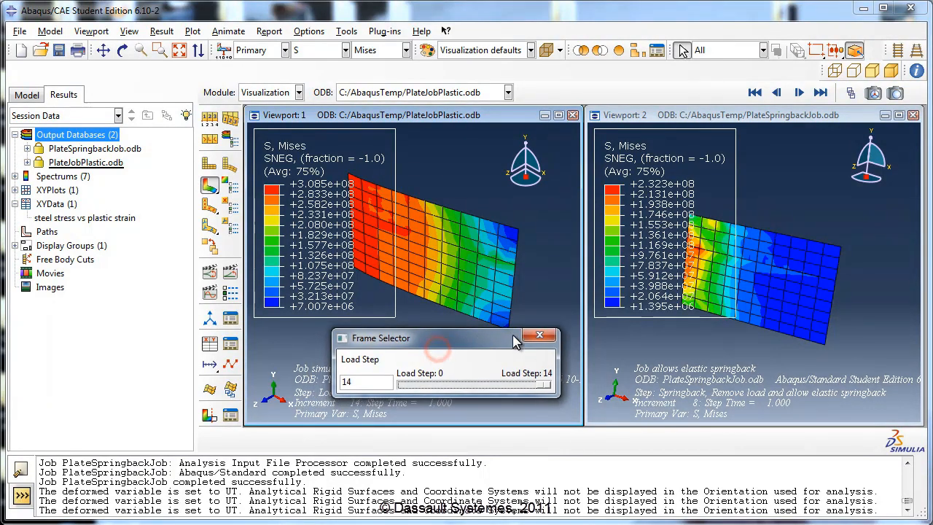
{"action": "left_click", "coordinate": [529, 341]}
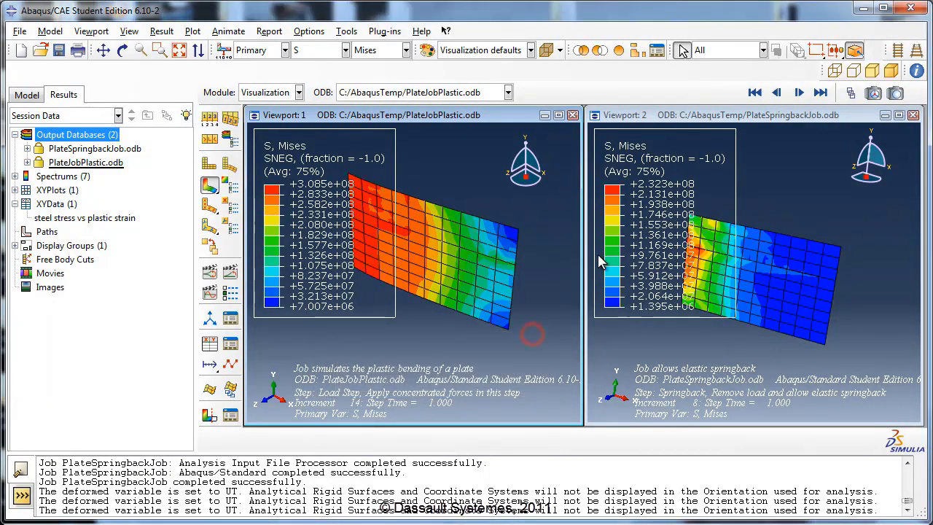
Step: Set the PlateSpringbackJob.odb results in Viewport 2 to frame 0 of the Springback step with the Frame Selector
{"action": "left_click", "coordinate": [701, 119]}
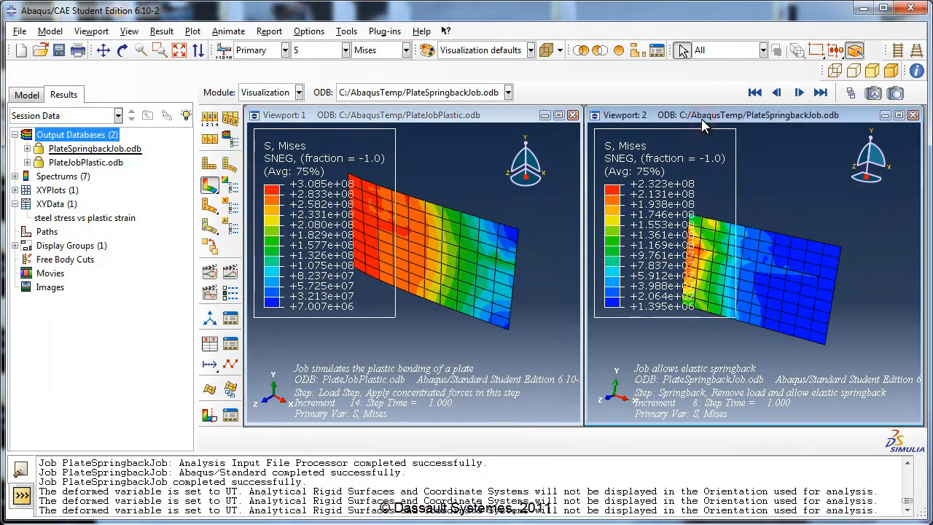
{"action": "left_click", "coordinate": [850, 92]}
{"action": "left_click_drag", "start_coordinate": [406, 340], "coordinate": [720, 295]}
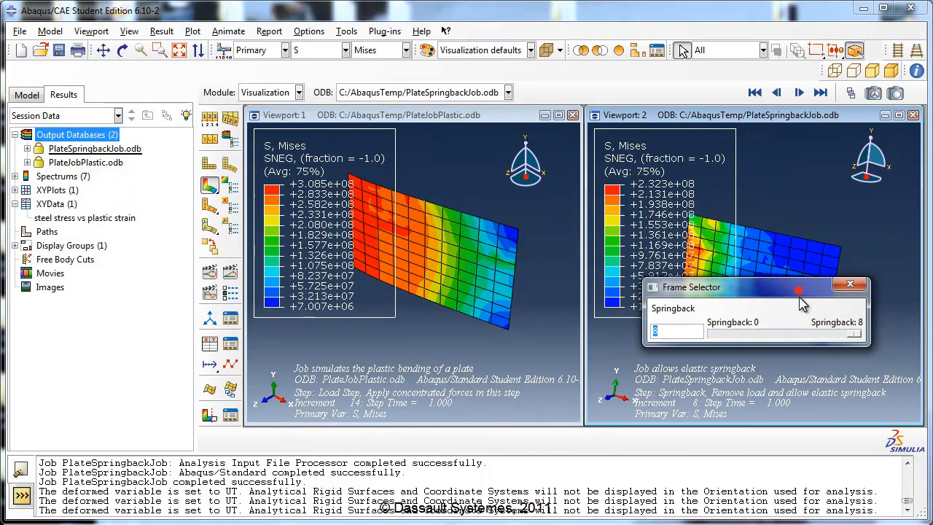
{"action": "left_click_drag", "start_coordinate": [801, 304], "coordinate": [808, 358]}
{"action": "left_click_drag", "start_coordinate": [862, 388], "coordinate": [715, 390]}
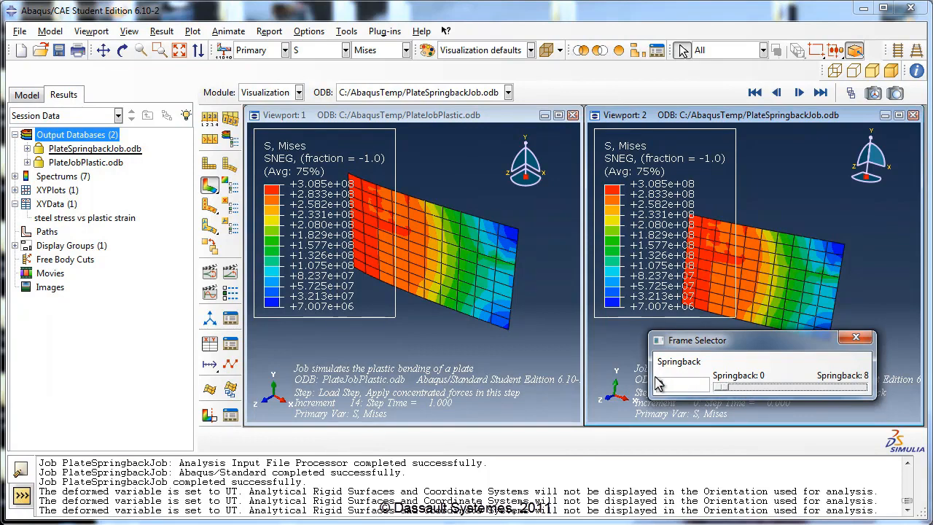
{"action": "left_click", "coordinate": [856, 337]}
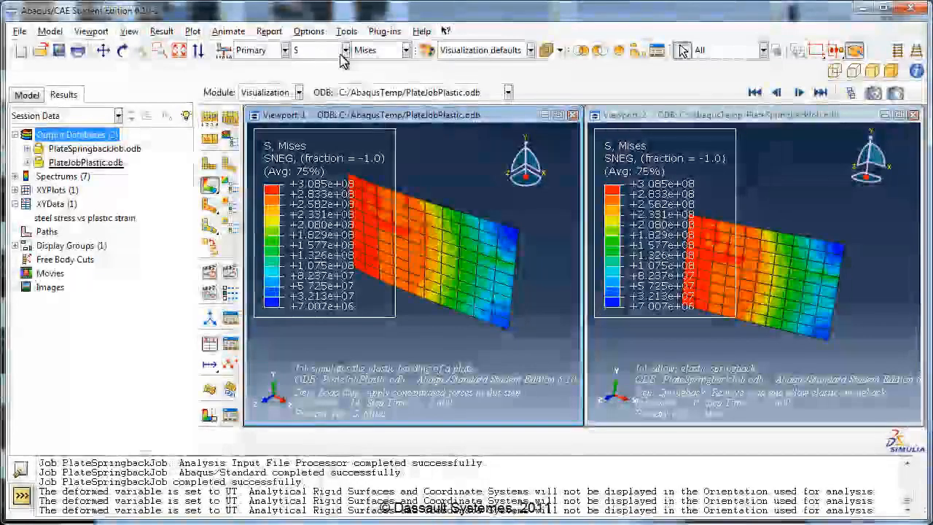
Step: Change the contour variable for PlateJobPlastic.odb in Viewport 1 to the U3 component of translational displacement UT
{"action": "left_click", "coordinate": [344, 50]}
{"action": "left_click", "coordinate": [337, 75]}
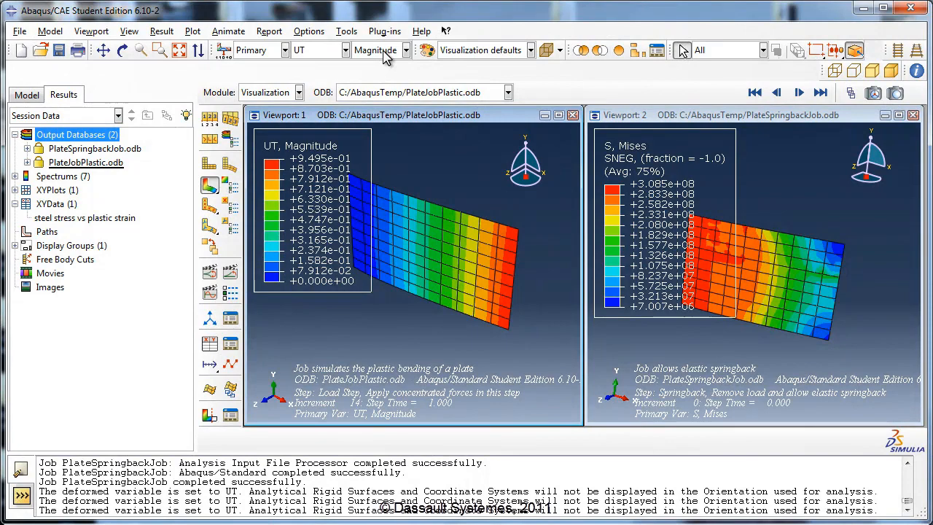
{"action": "left_click", "coordinate": [385, 54]}
{"action": "left_click", "coordinate": [362, 106]}
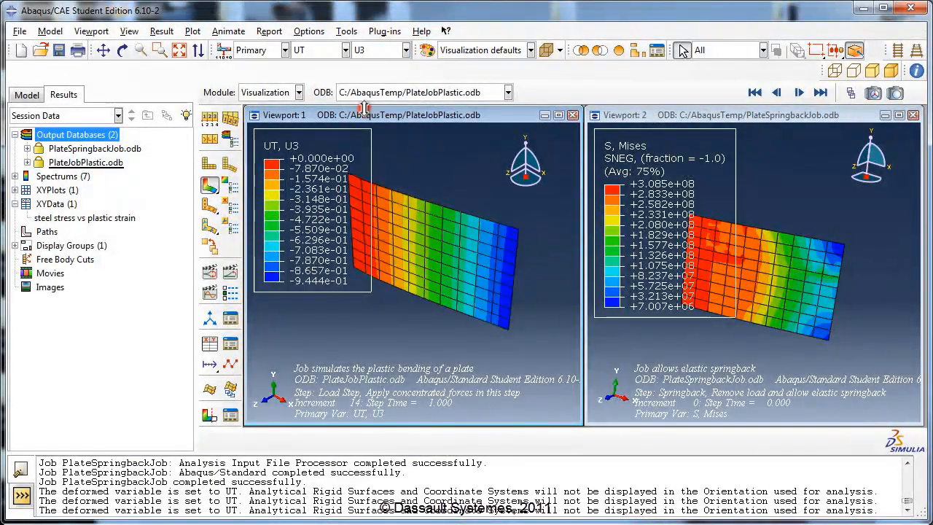
Step: Plot the U3 component of displacement UT for PlateSpringbackJob.odb in Viewport 2
{"action": "left_click", "coordinate": [671, 118]}
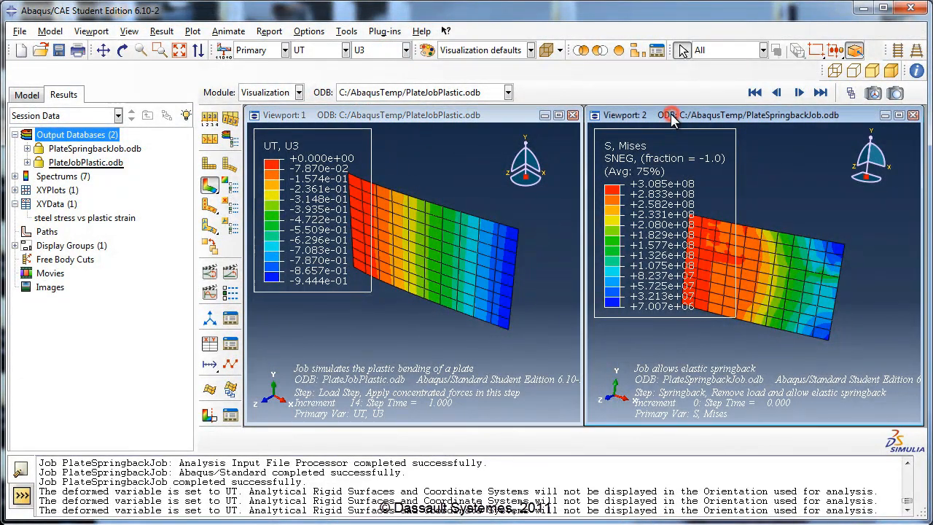
{"action": "left_click", "coordinate": [346, 50]}
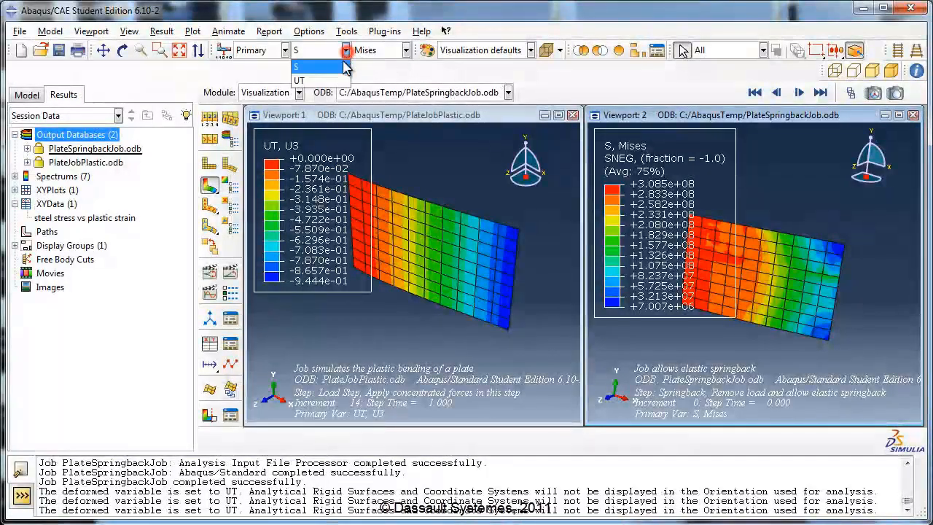
{"action": "left_click", "coordinate": [299, 80]}
{"action": "left_click", "coordinate": [406, 49]}
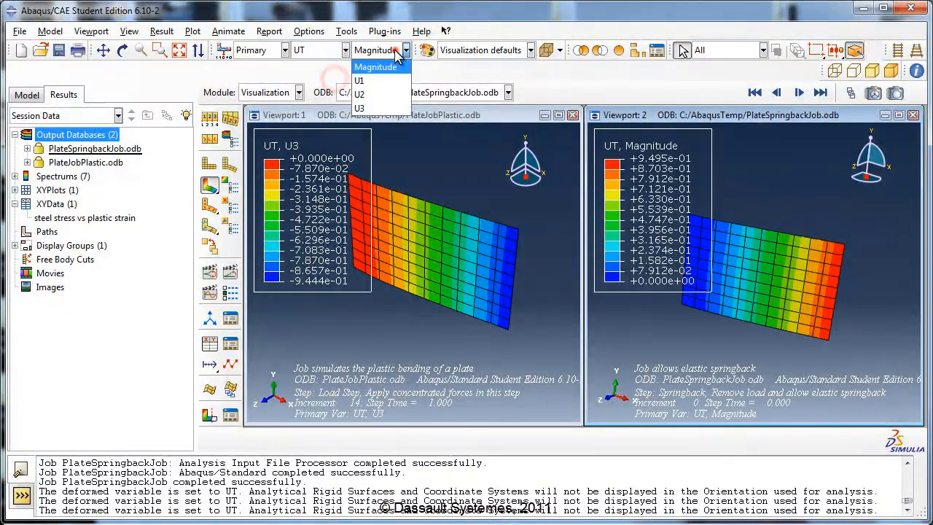
{"action": "left_click", "coordinate": [368, 107]}
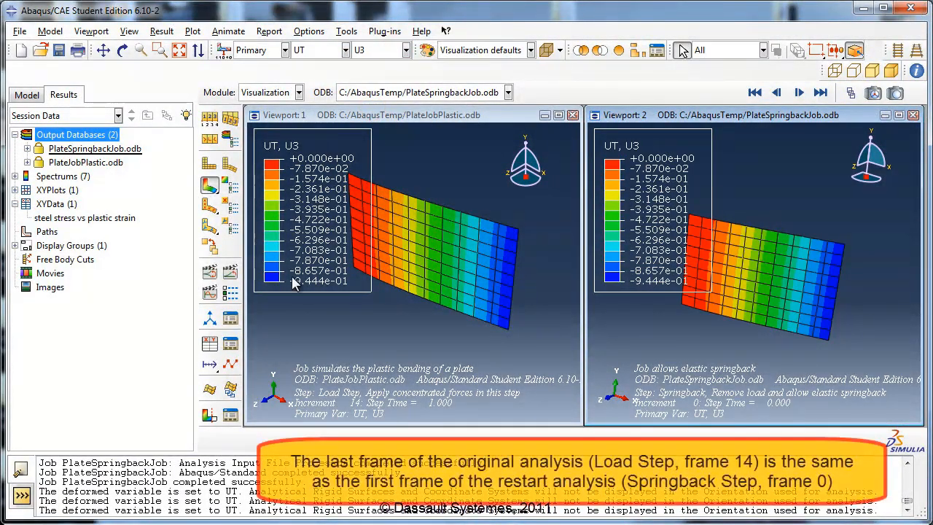